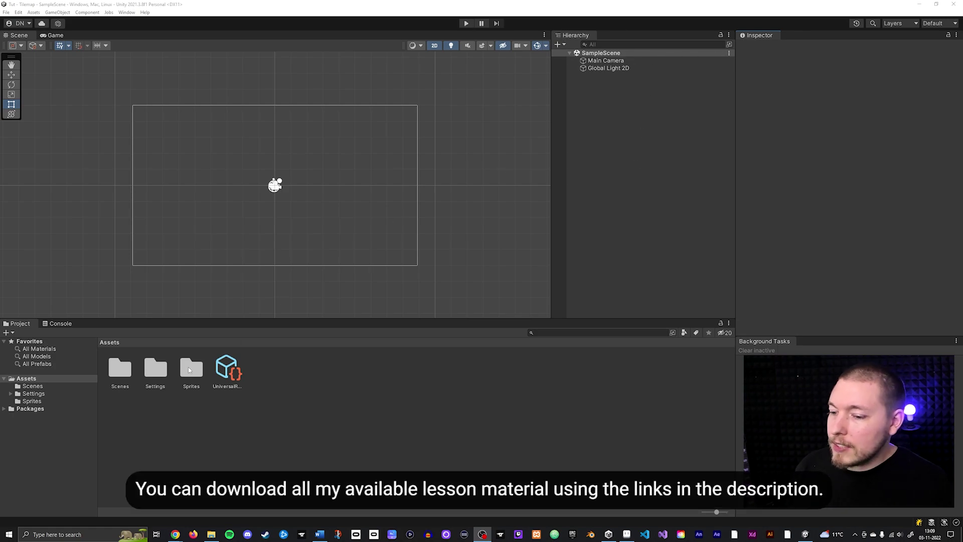
Open the Sprites folder in the project assets.
double_click(190, 370)
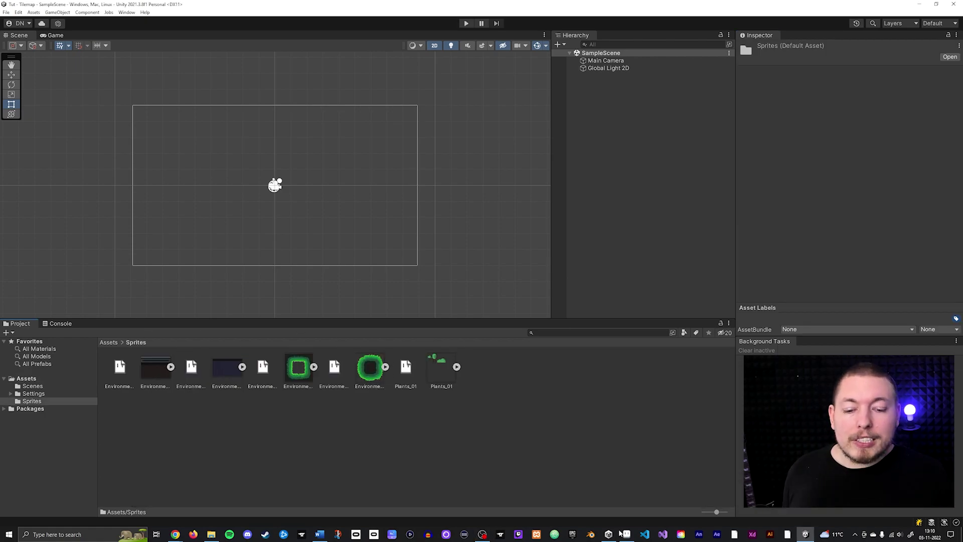
Switch to Aseprite and examine the tile grids of the environment and Plants_01 sprite sheets.
left_click(627, 534)
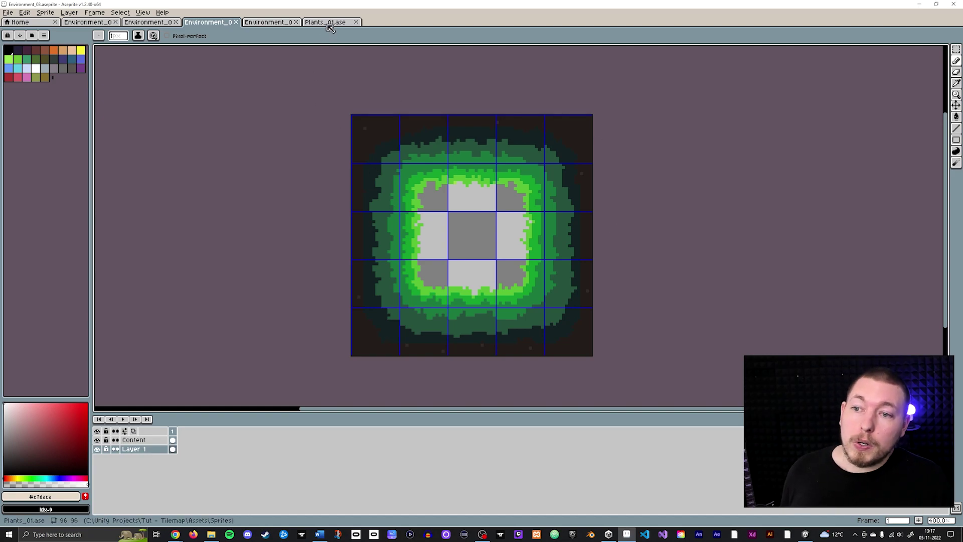
left_click(148, 22)
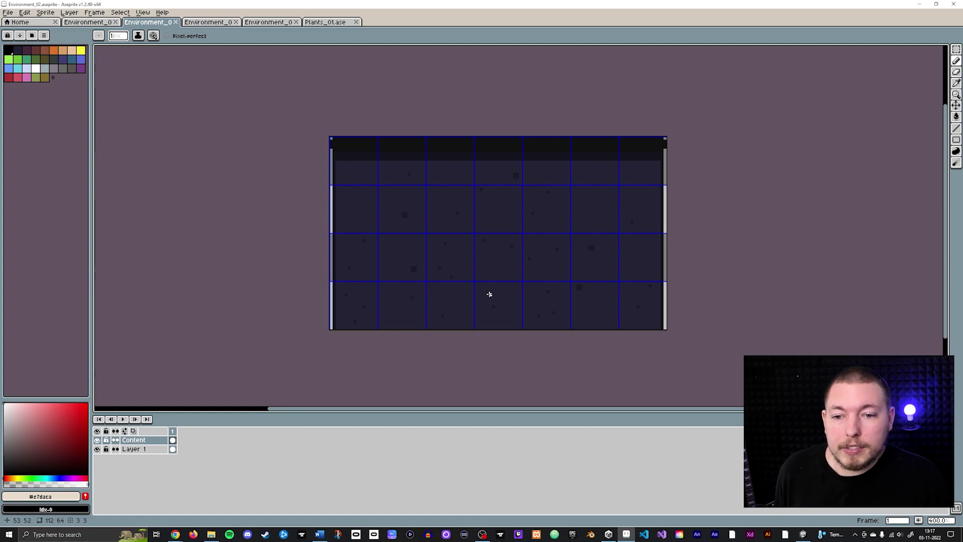
left_click(336, 22)
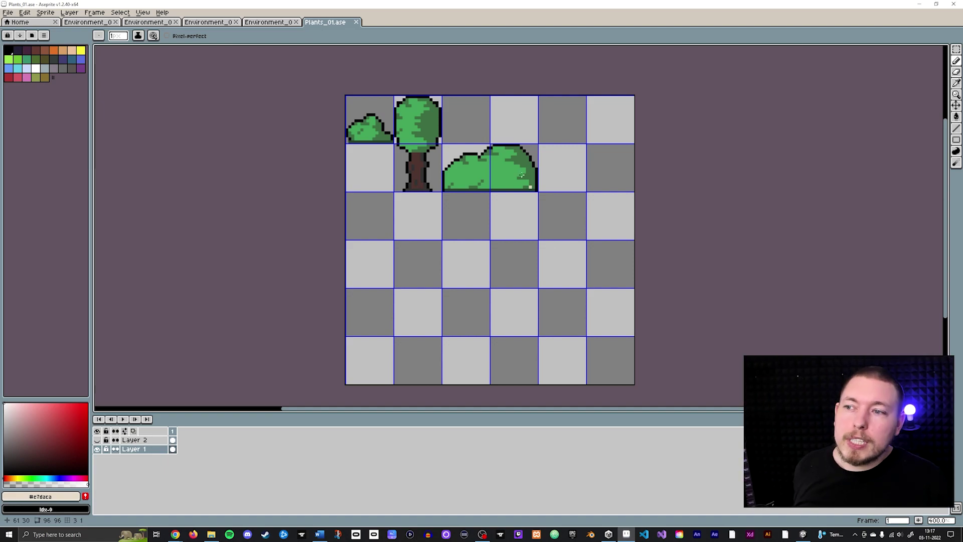
left_click(94, 22)
left_click(157, 24)
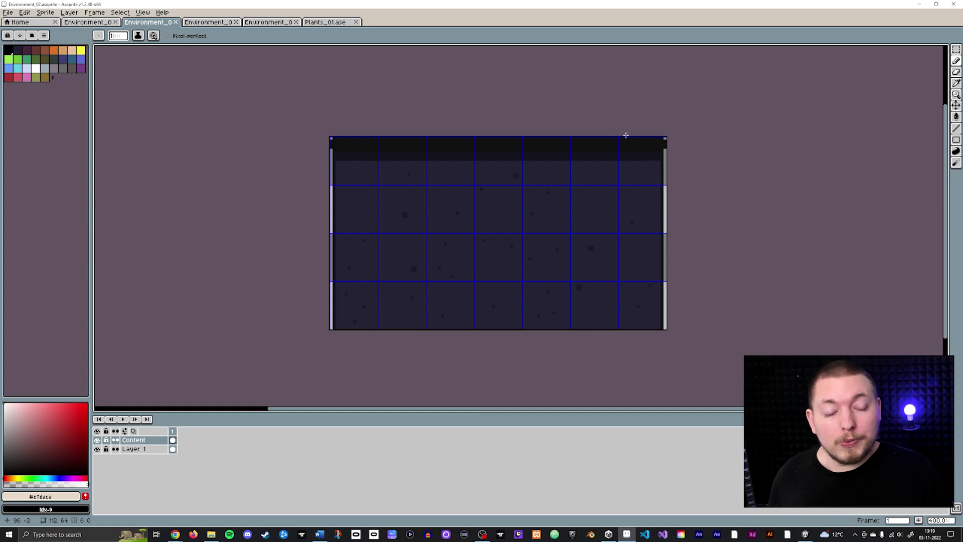
Switch back to Unity and set Environment_01 through Environment_04 and Plants_01 to Sprite Mode Multiple with 16 pixels per unit.
key("alt+Tab")
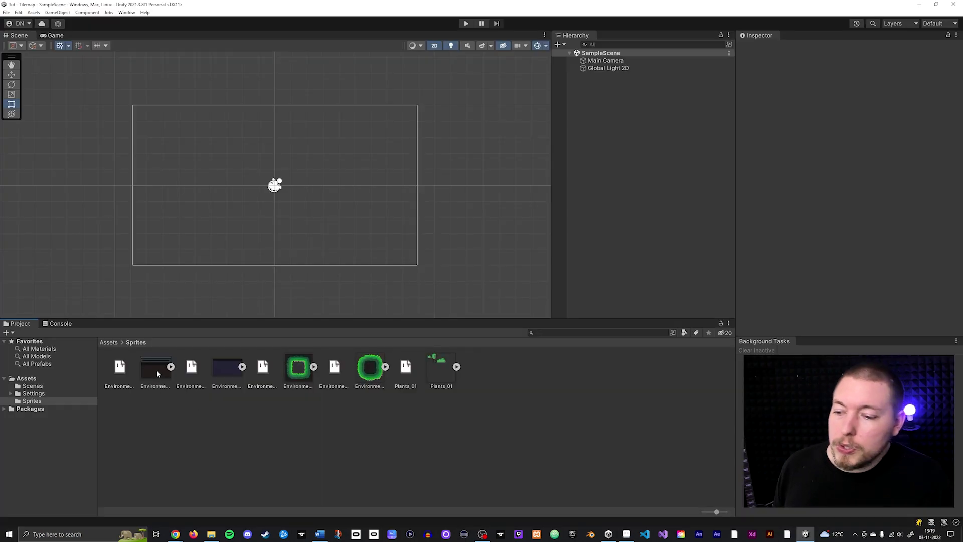
left_click(156, 369)
left_click(228, 369, "ctrl")
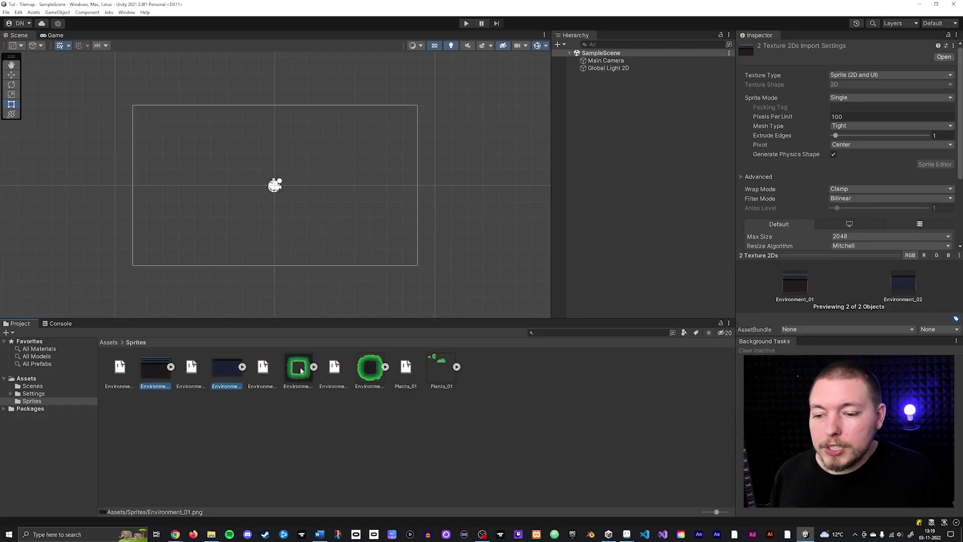
left_click(301, 371, "ctrl")
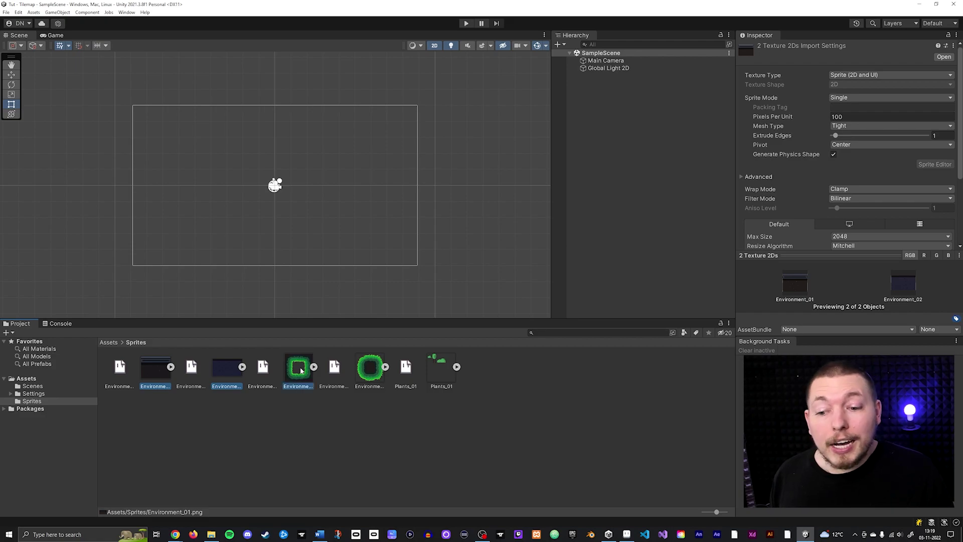
left_click(370, 367, "ctrl")
left_click(437, 368, "ctrl")
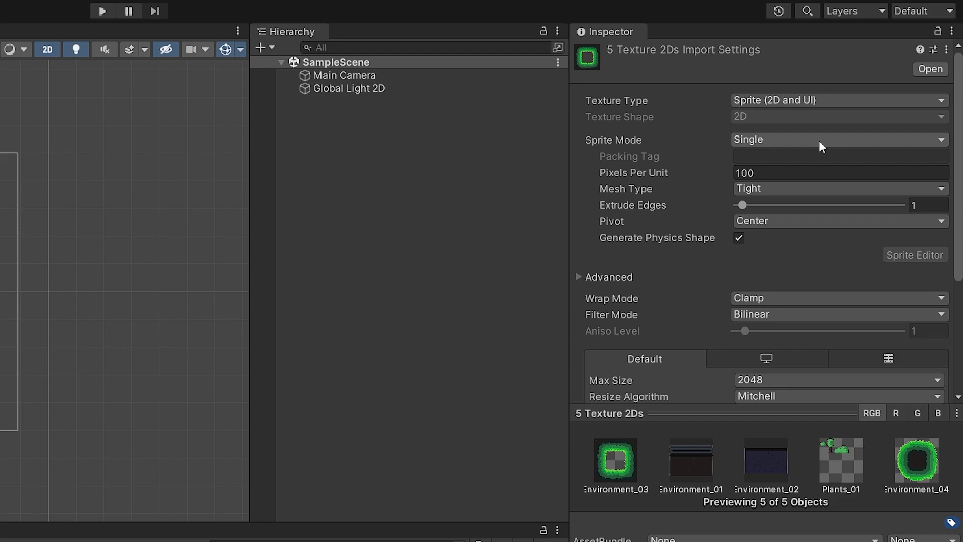
left_click(820, 142)
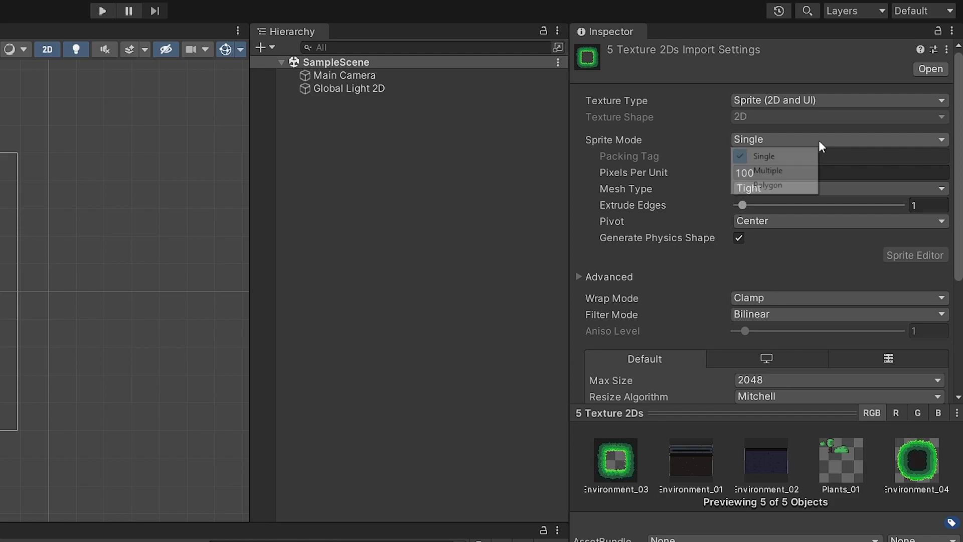
left_click(783, 173)
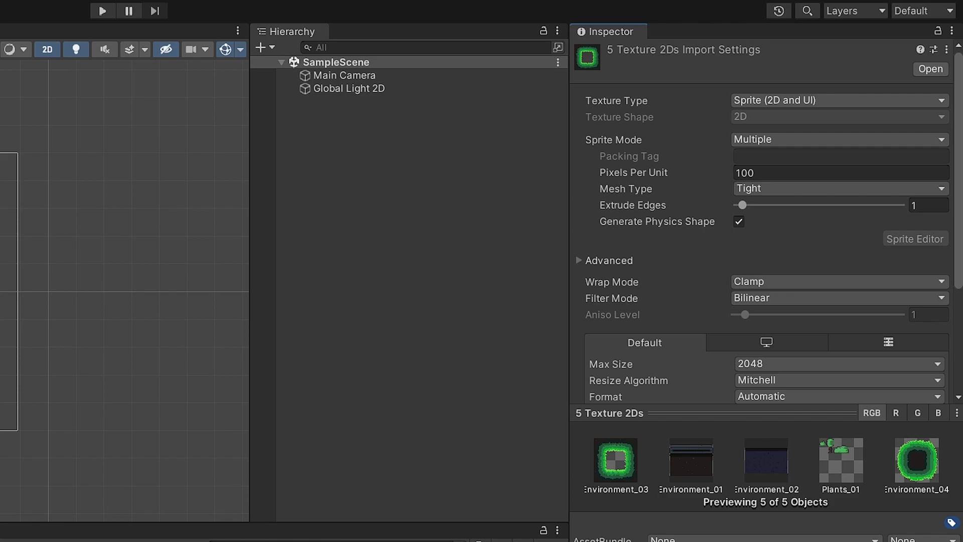
left_click(772, 172)
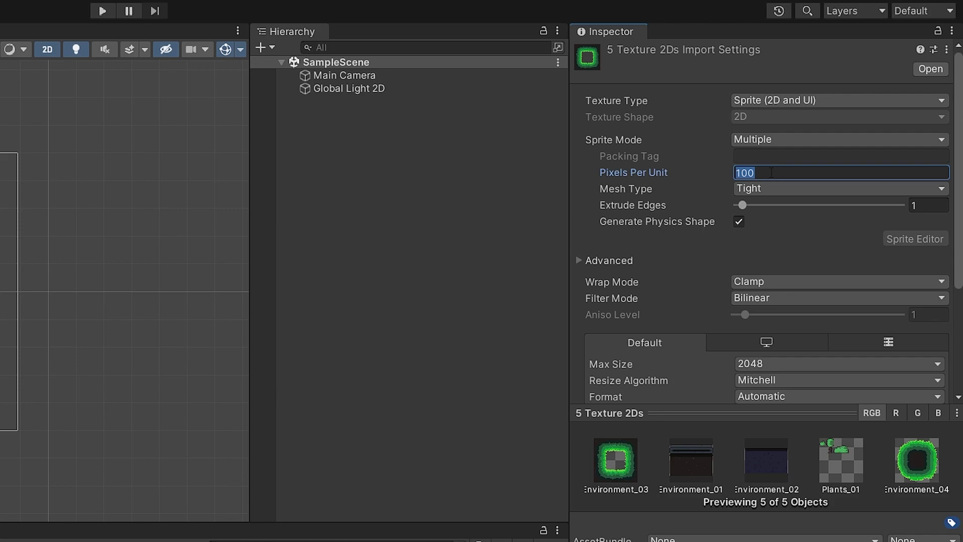
type("16")
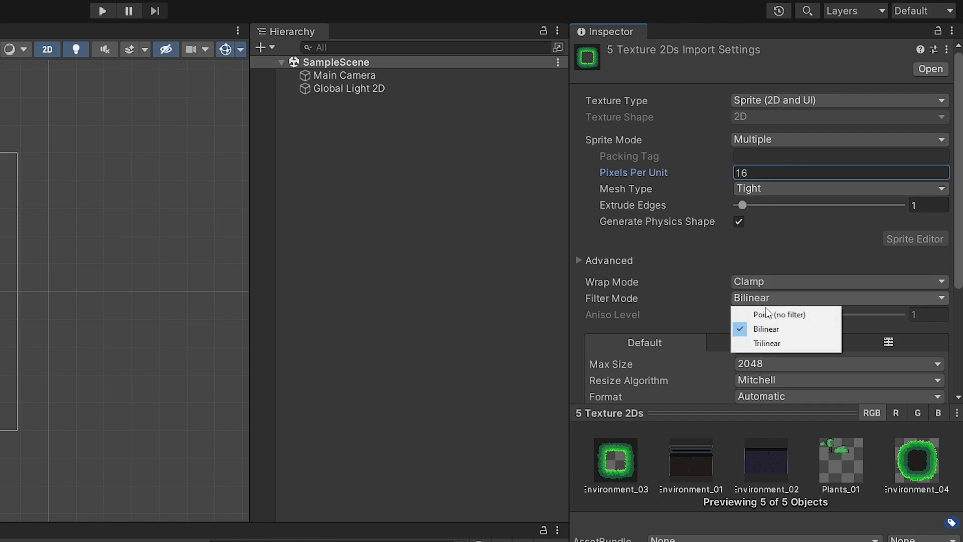
Set the five textures' Filter Mode to Point (no filter) and Compression to None, and apply the import settings.
left_click(770, 312)
scroll(686, 279, "down", 3)
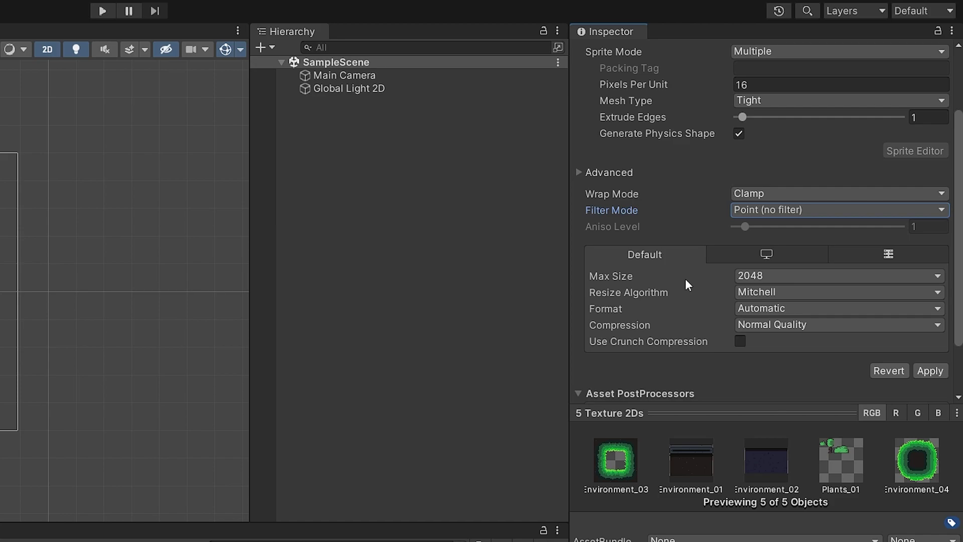
left_click(772, 327)
left_click(774, 339)
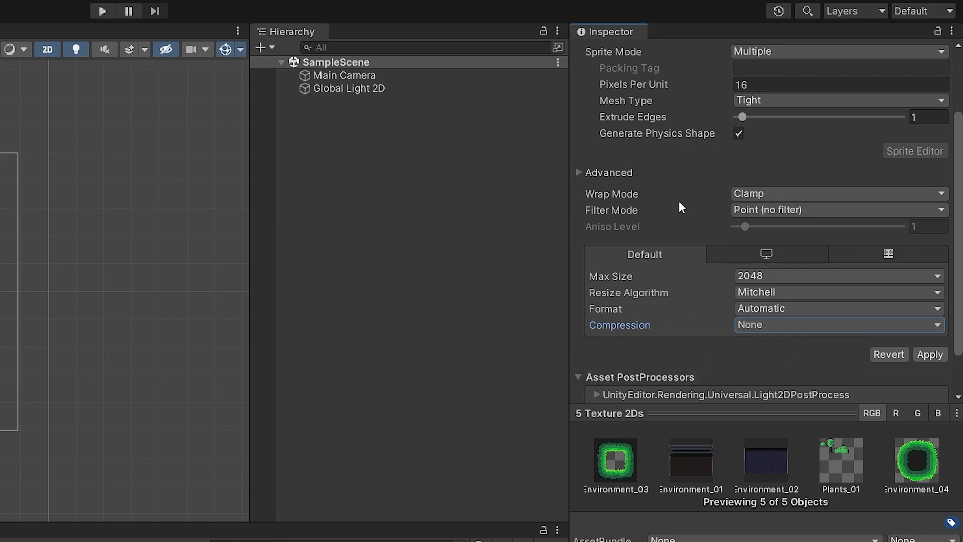
left_click(931, 354)
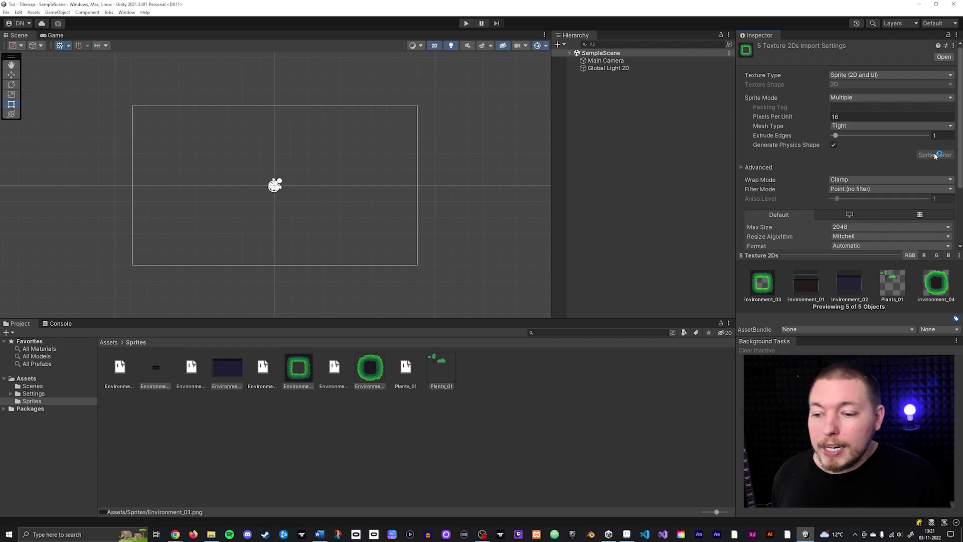
left_click(252, 448)
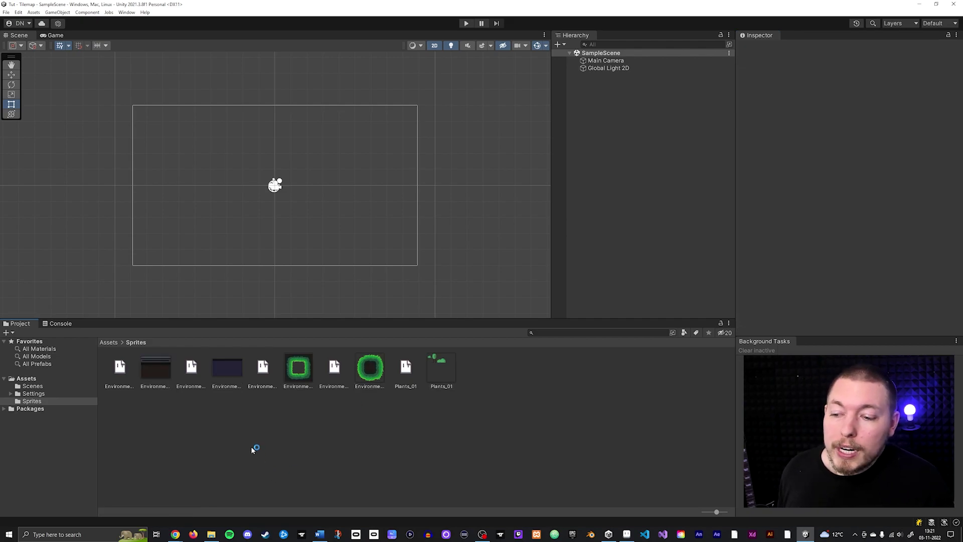
Slice Environment_01 in the Sprite Editor with Grid By Cell Size at 16 × 16 pixels and apply the slices.
left_click(158, 365)
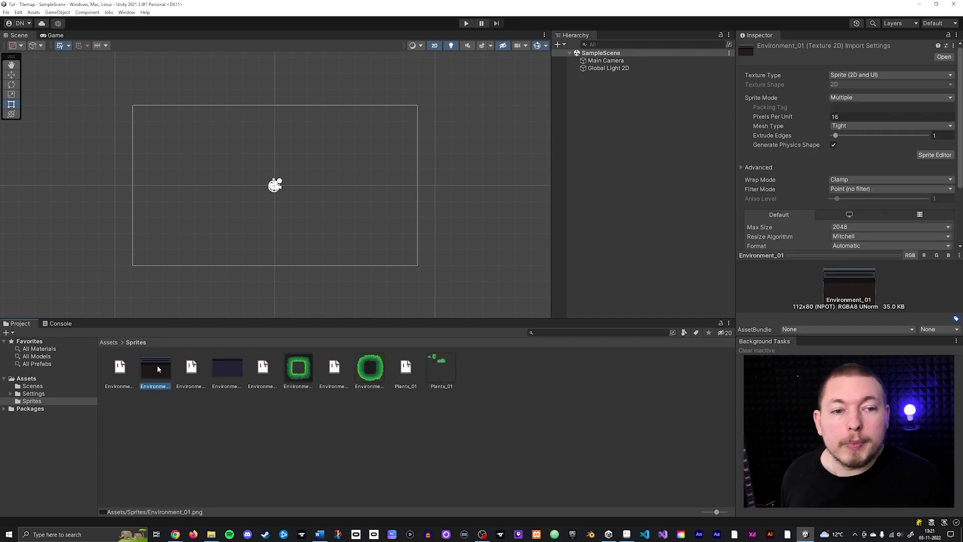
left_click(940, 156)
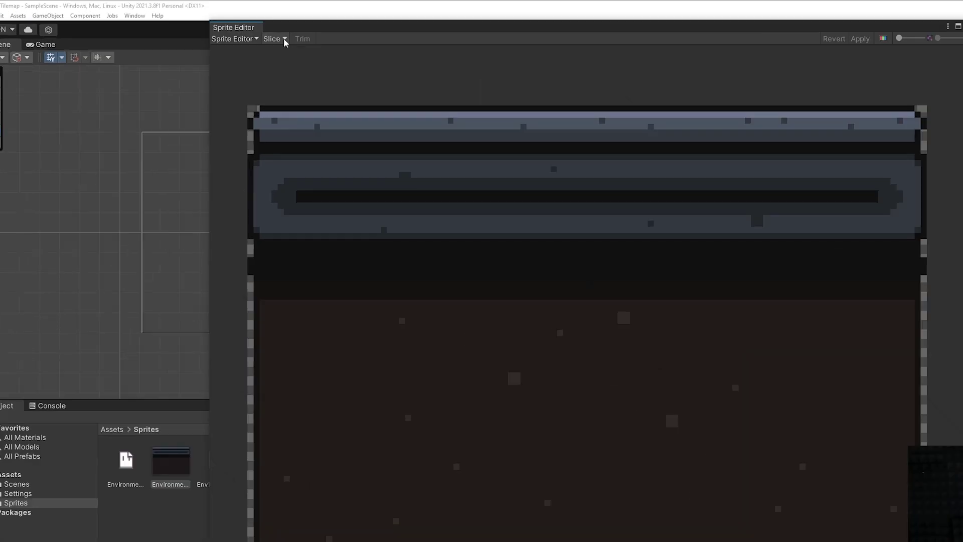
left_click(245, 30)
left_click(279, 64)
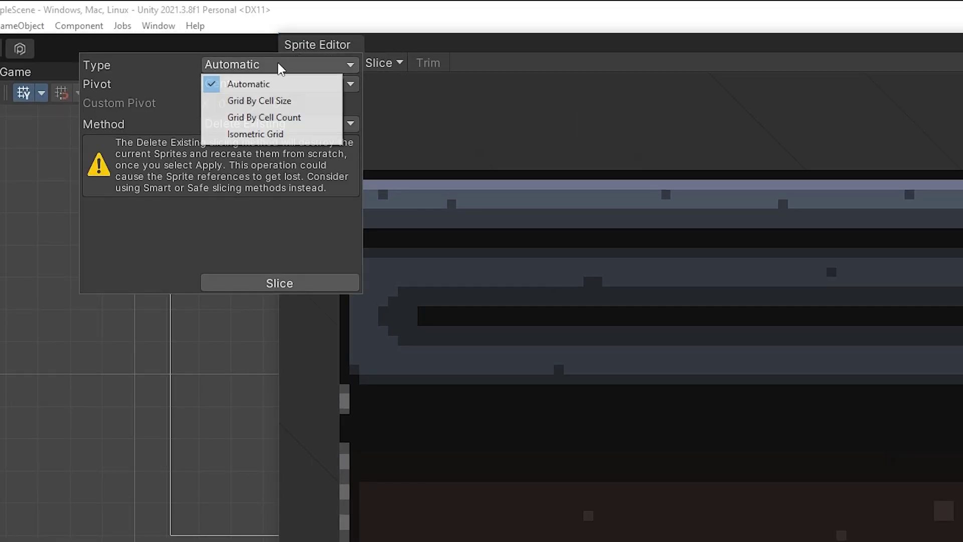
left_click(271, 101)
left_click(244, 86)
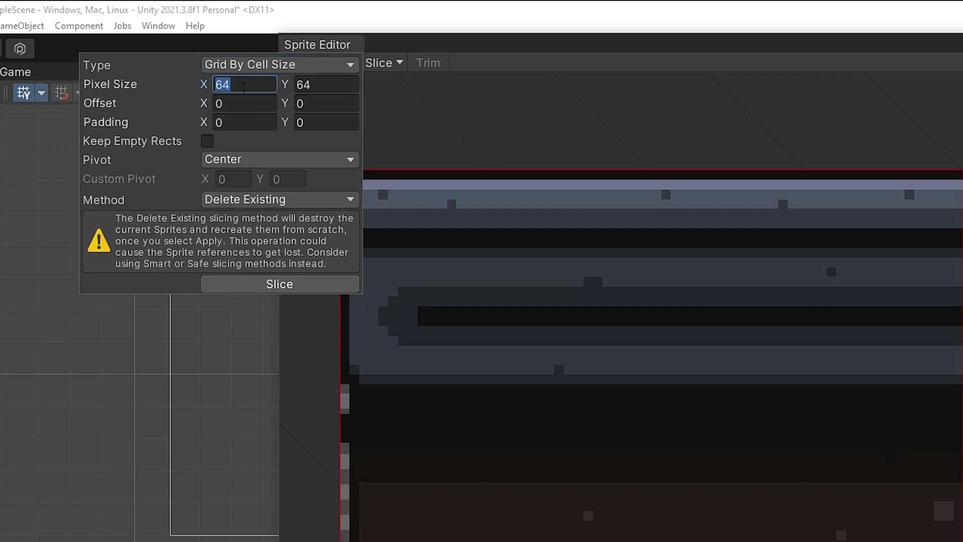
type("16")
key("Tab")
type("16")
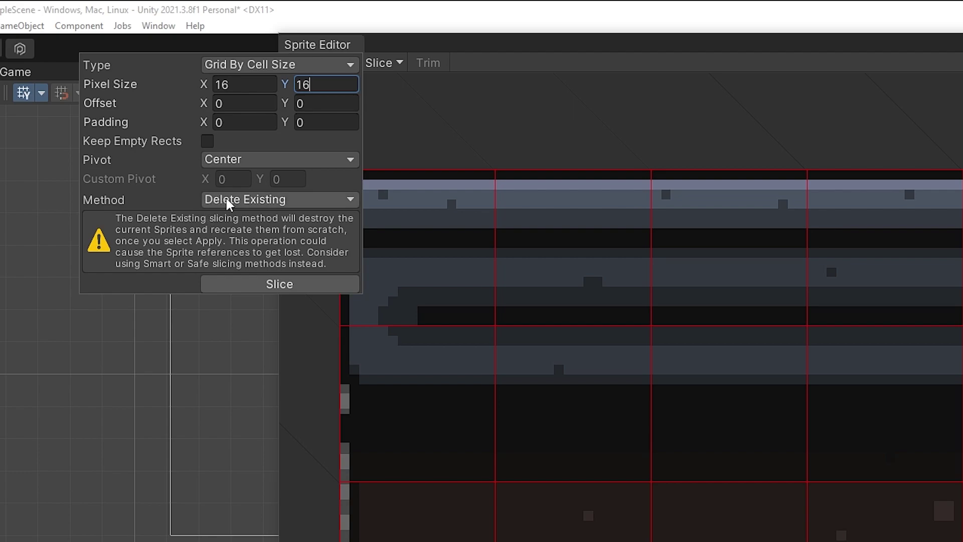
left_click(277, 284)
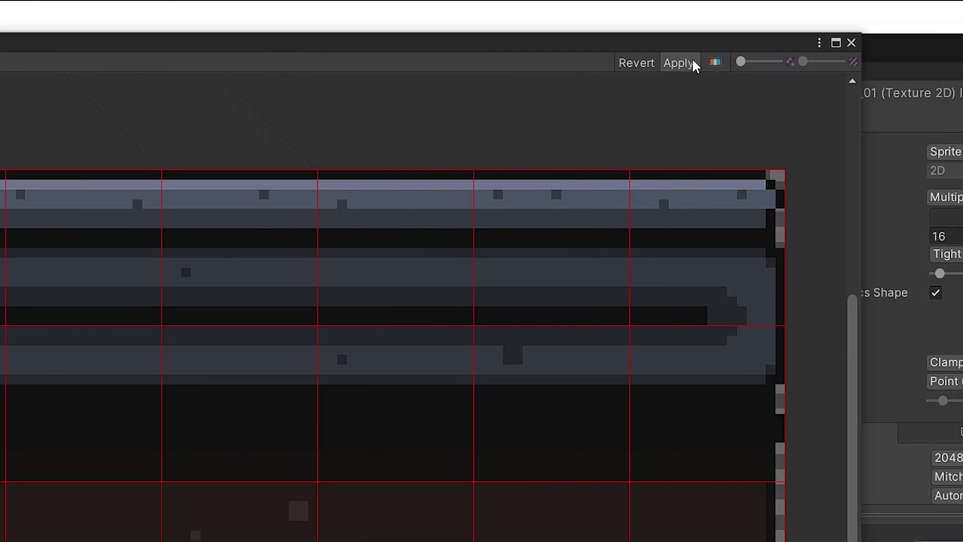
left_click(691, 59)
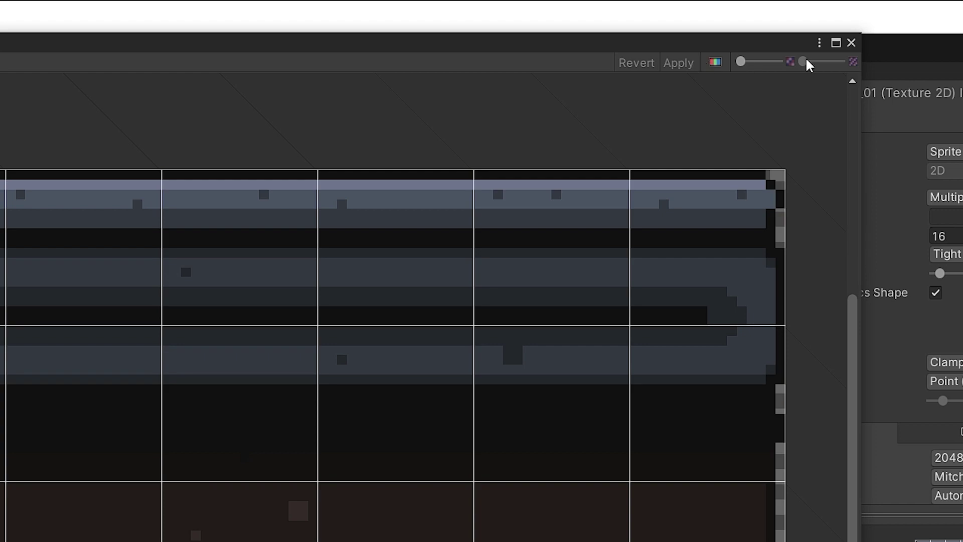
left_click(852, 43)
Slice Environment_02 into a 16 × 16 pixel grid in the Sprite Editor and apply the result.
left_click(231, 366)
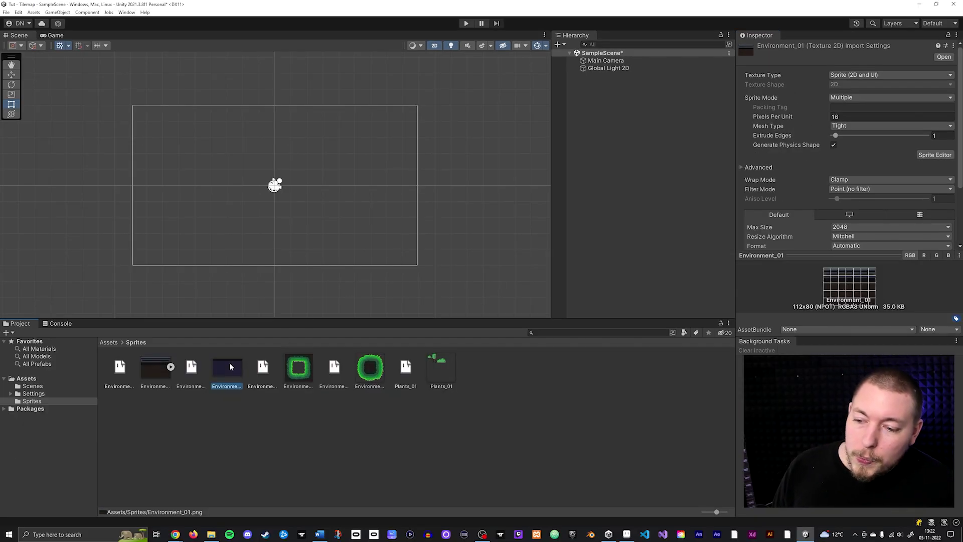
left_click(935, 155)
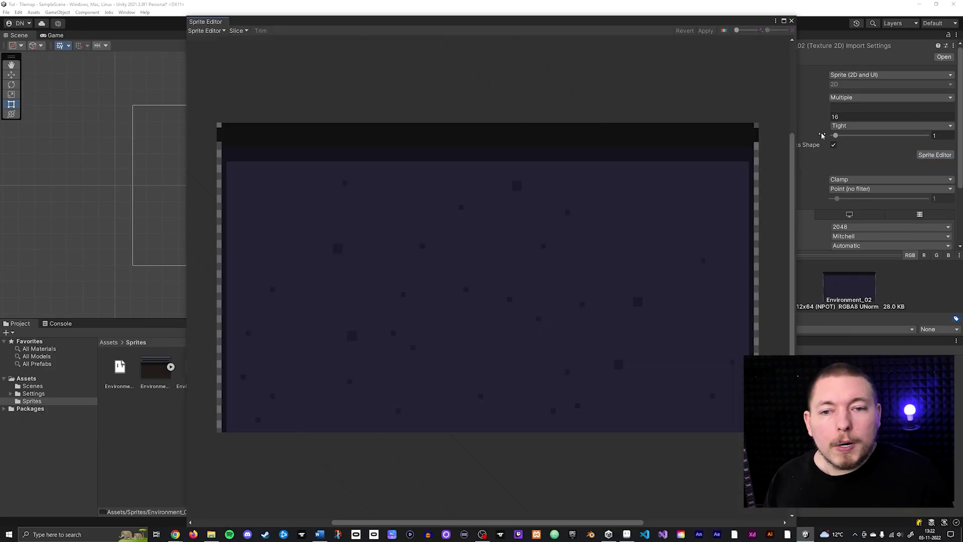
left_click(237, 31)
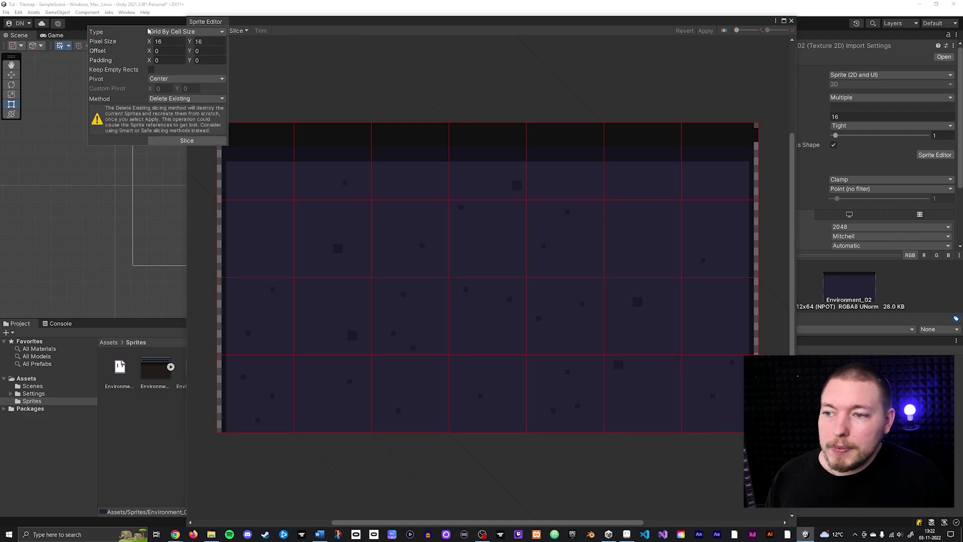
left_click(201, 141)
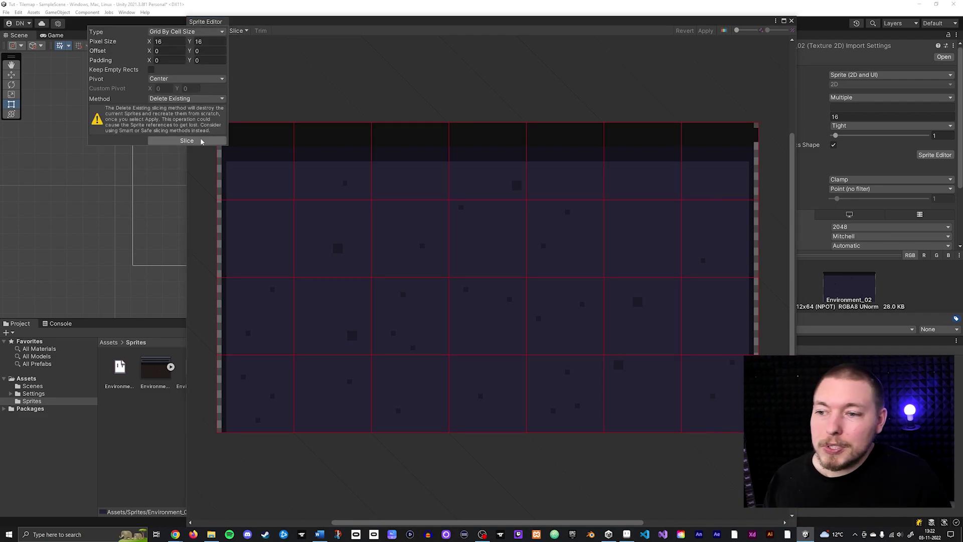
left_click(706, 31)
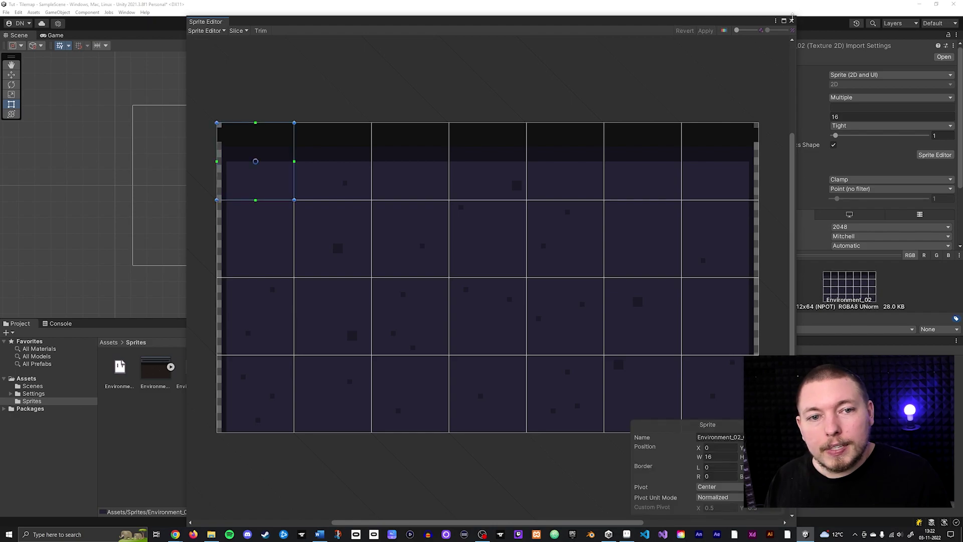
left_click(791, 21)
Slice Environment_03 into a 16 × 16 pixel grid in the Sprite Editor and apply the result.
left_click(299, 369)
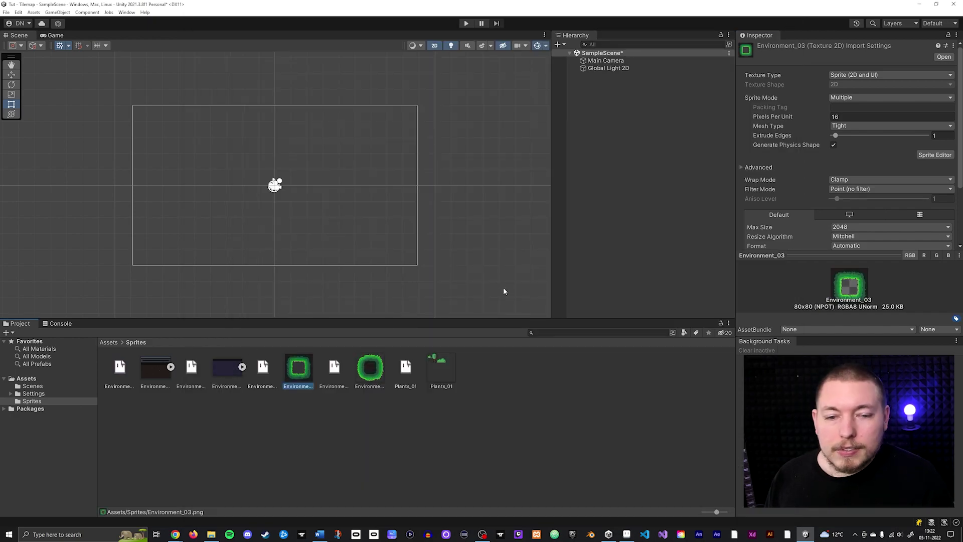
left_click(935, 154)
left_click(239, 31)
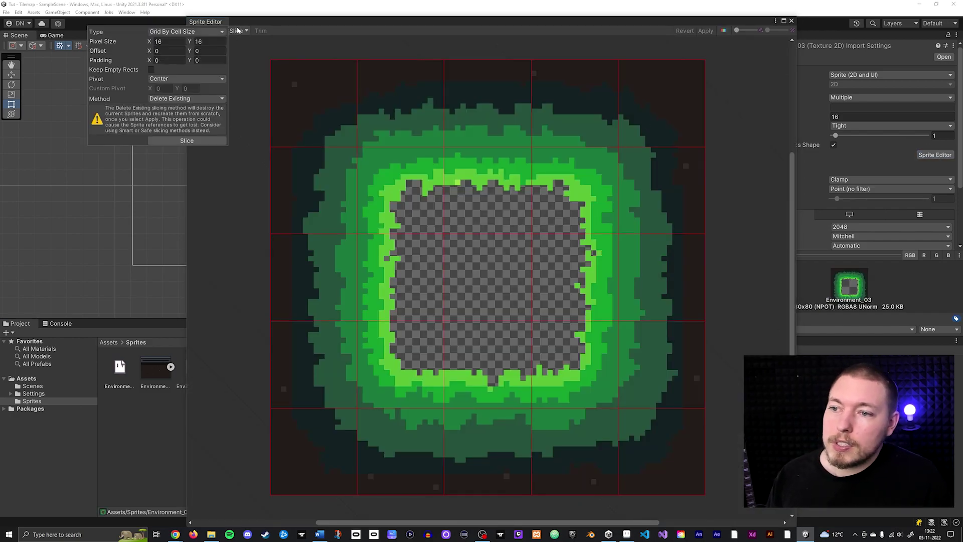
left_click(190, 140)
left_click(706, 30)
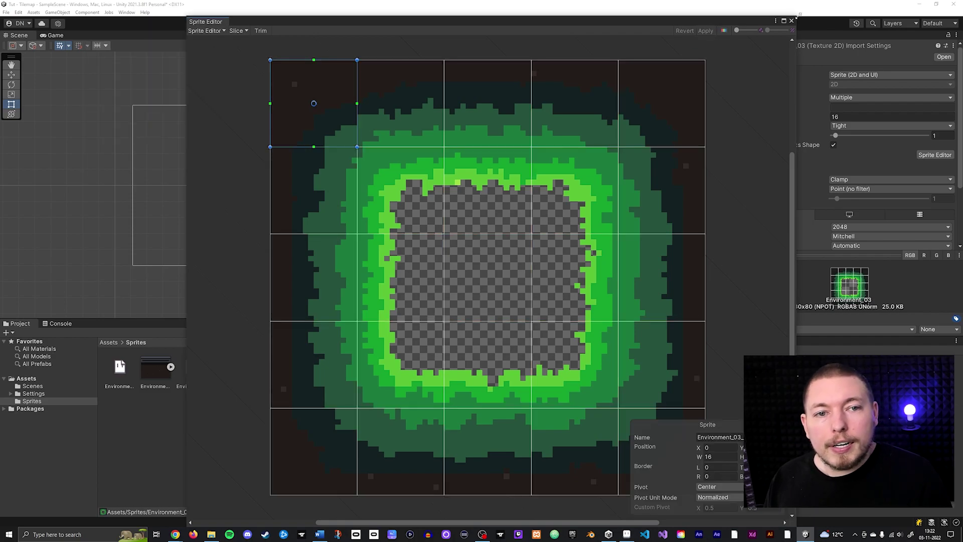
left_click(792, 21)
Slice Environment_04 into a 16 × 16 pixel grid in the Sprite Editor and apply the result.
left_click(369, 368)
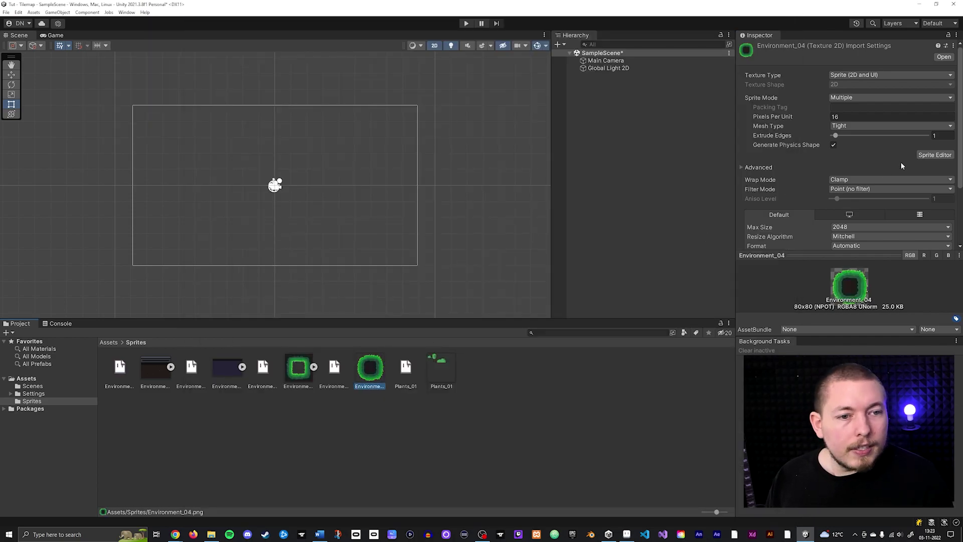
left_click(935, 155)
left_click(238, 31)
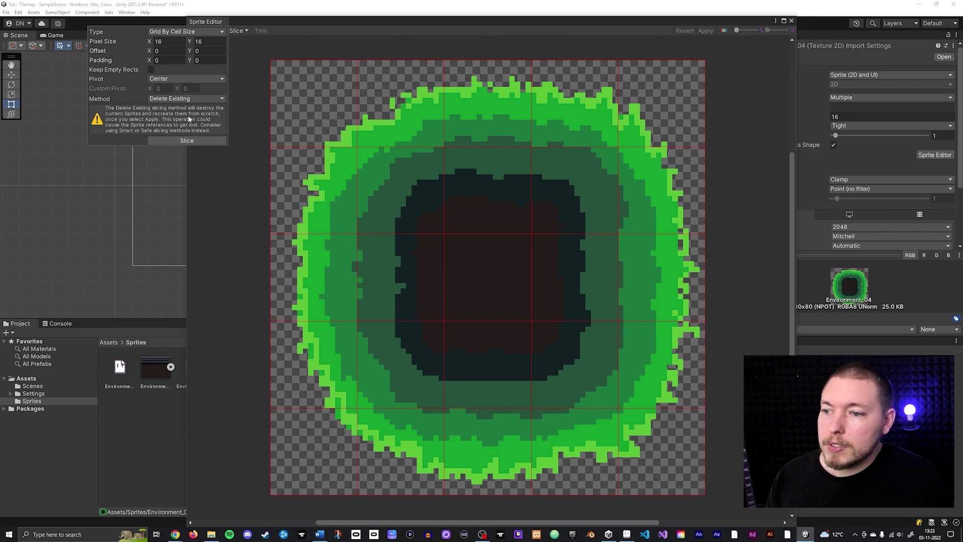
left_click(188, 140)
left_click(705, 30)
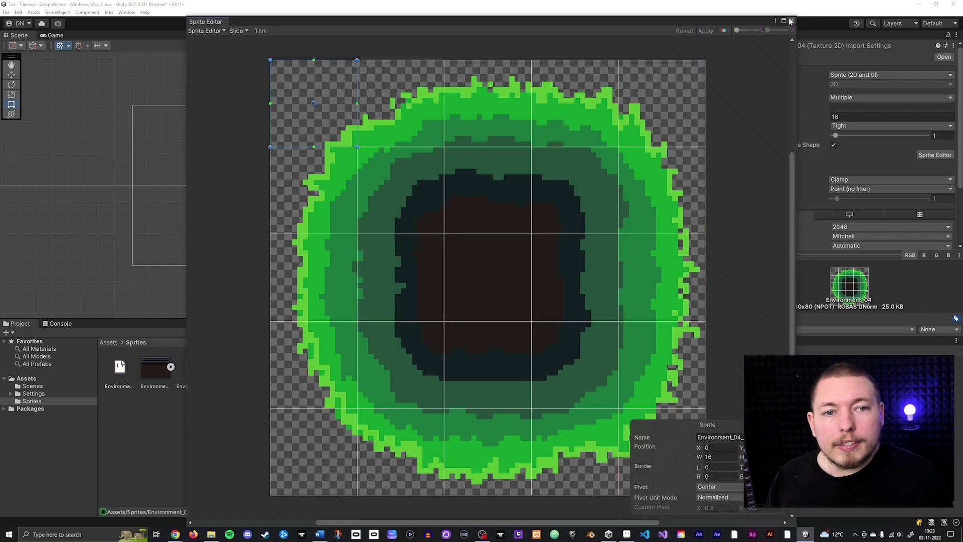
Slice Plants_01 into a 16 × 16 pixel grid in the Sprite Editor, apply it, and check the tree and large bush slices.
left_click(792, 22)
left_click(438, 368)
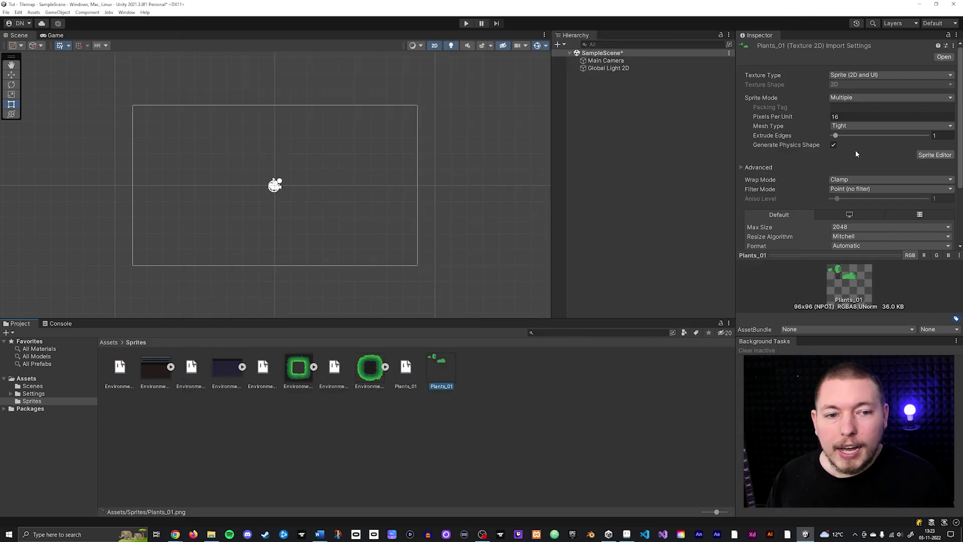
left_click(935, 155)
left_click(241, 31)
left_click(187, 141)
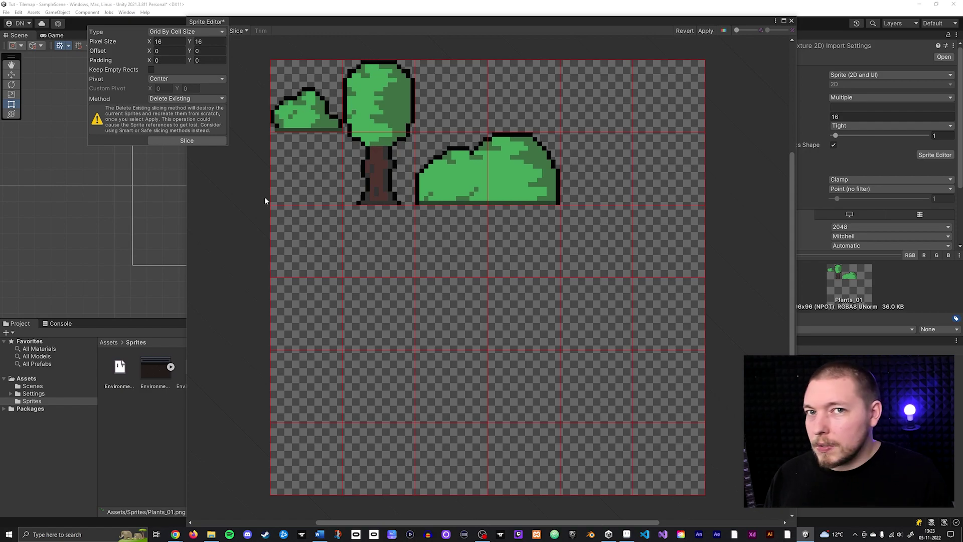
left_click(711, 31)
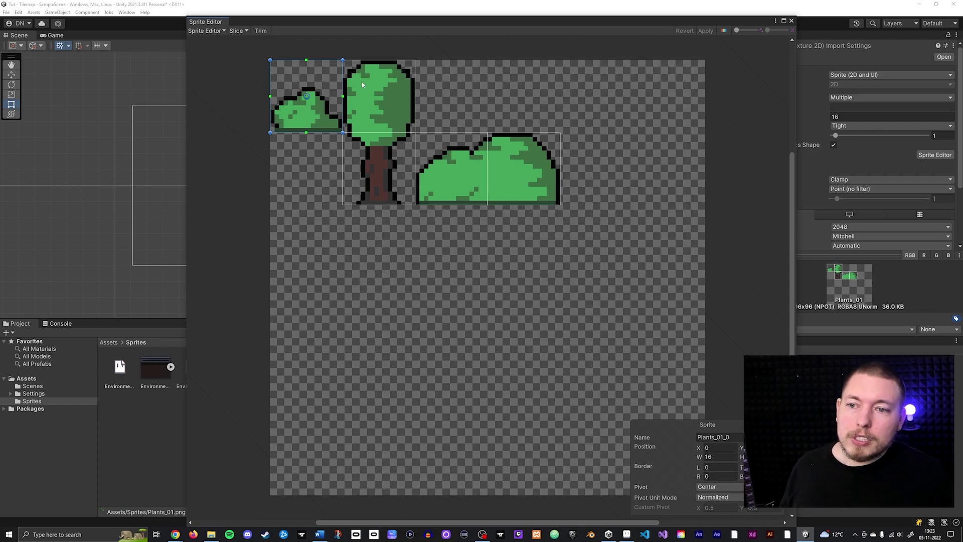
left_click(391, 82)
left_click(386, 162)
left_click(456, 160)
left_click(514, 162)
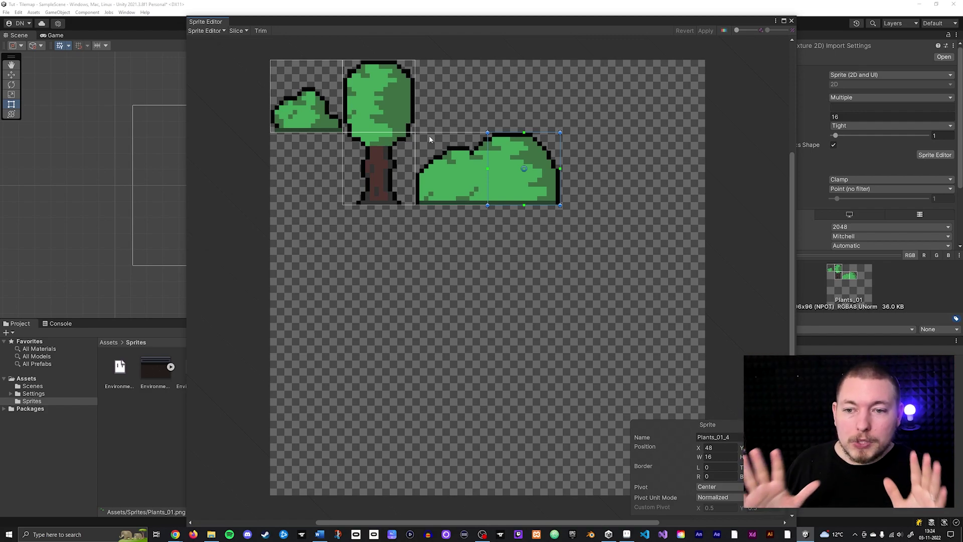
left_click(791, 21)
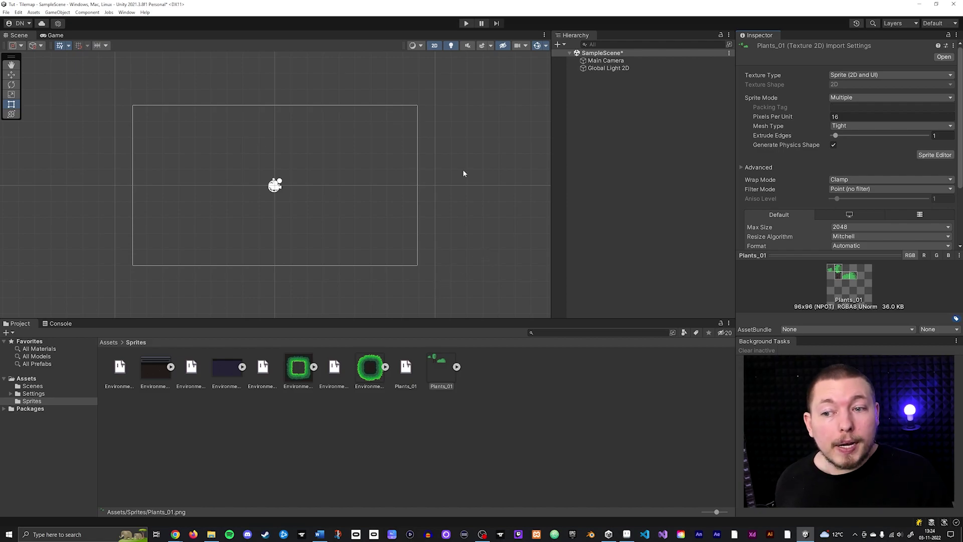
Add a rectangular 2D tilemap to the scene and name it Main.
right_click(607, 98)
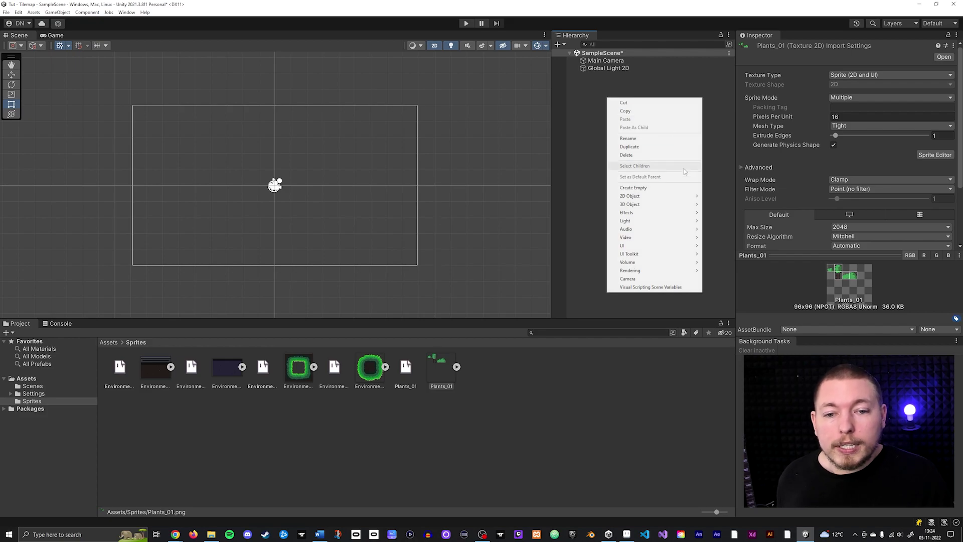
mouse_move(655, 198)
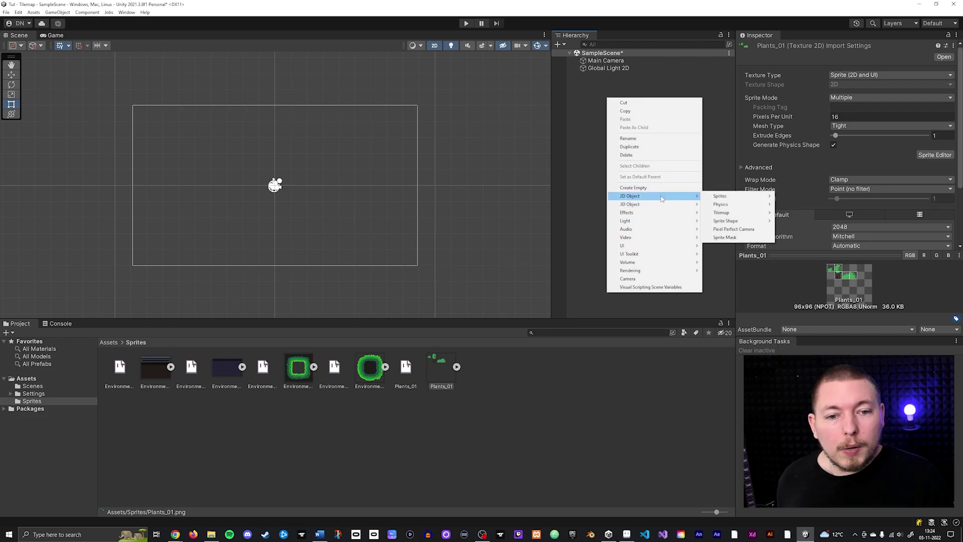
mouse_move(722, 213)
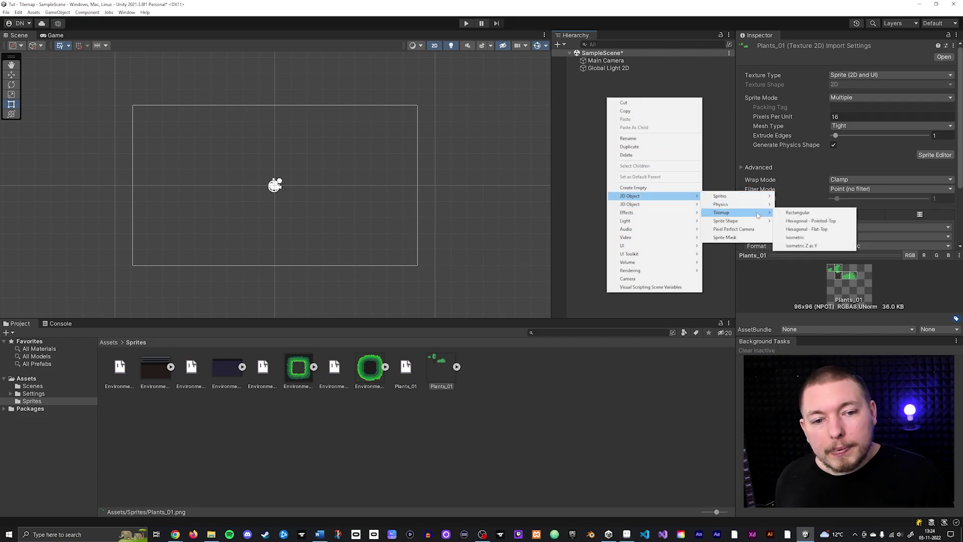
left_click(813, 215)
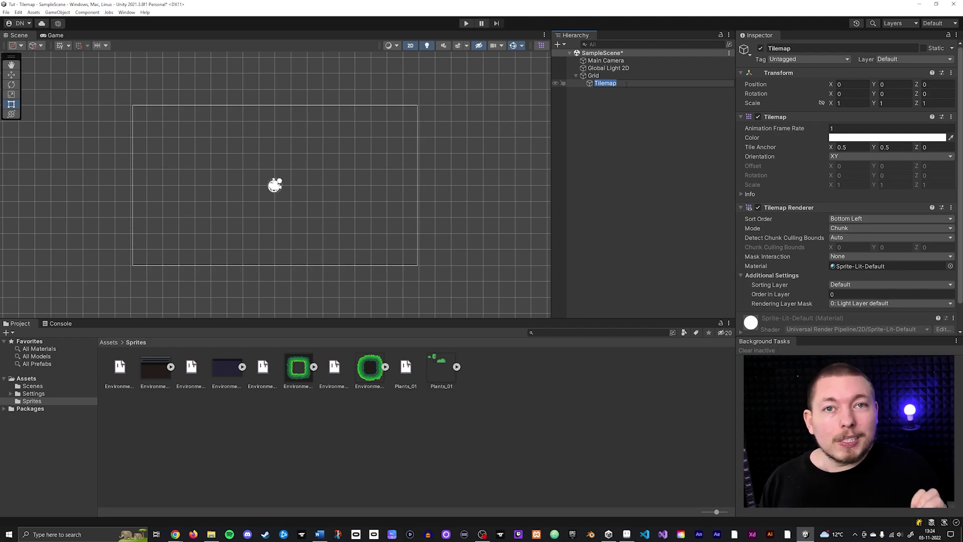
type("Main")
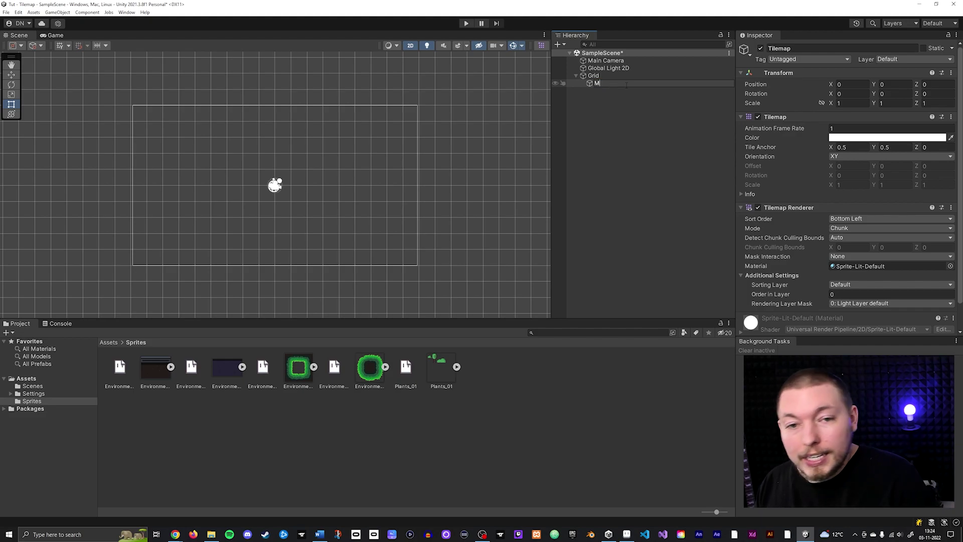
key("Return")
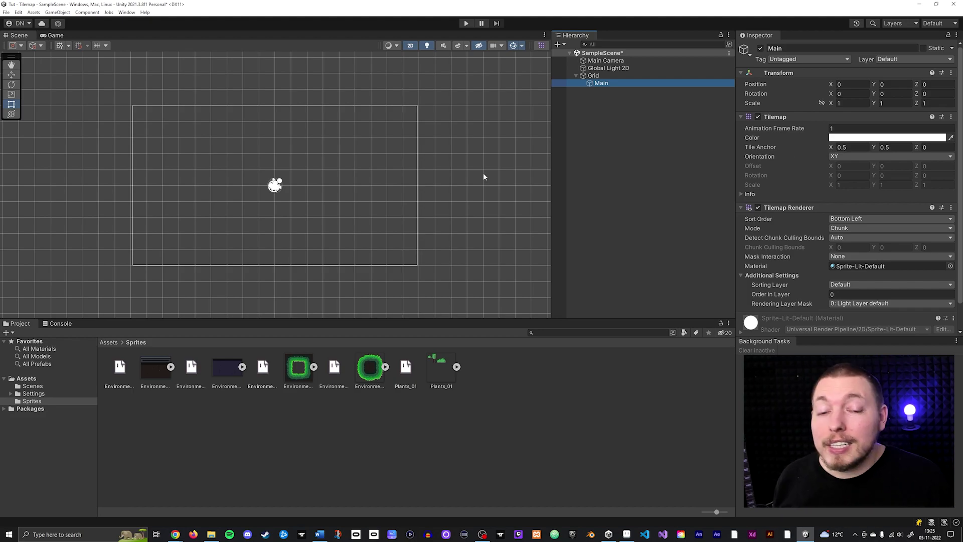
Open the Tile Palette window, dock it between the Scene view and the Hierarchy, and widen it.
left_click(127, 13)
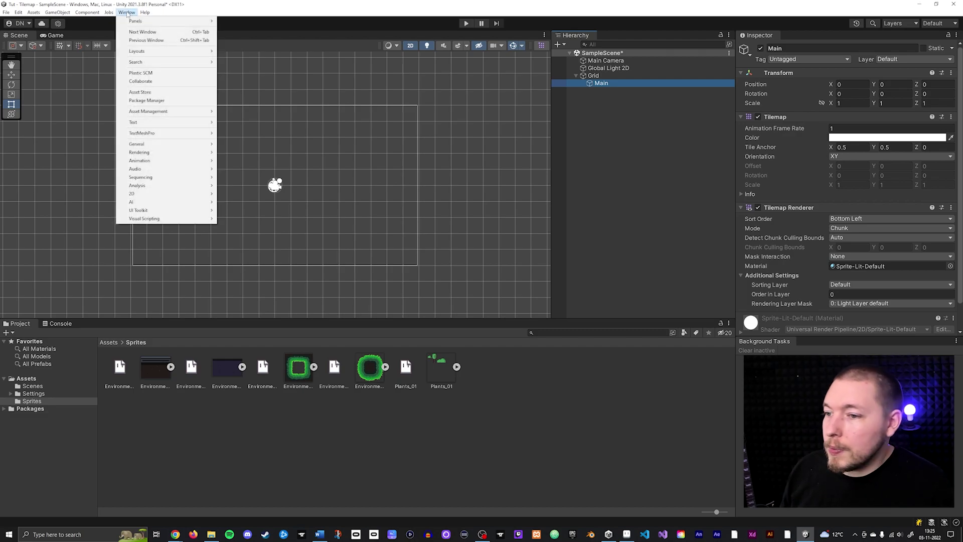
mouse_move(175, 194)
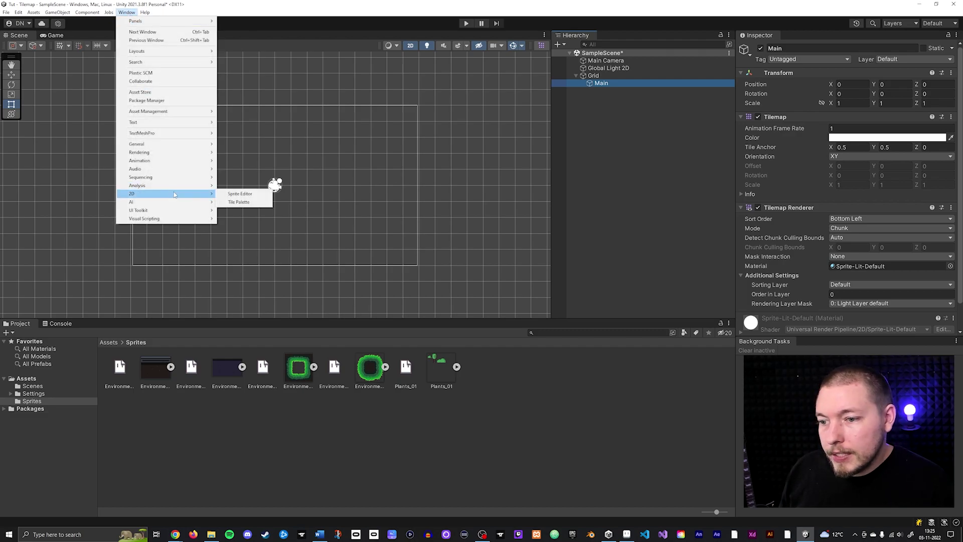
left_click(239, 202)
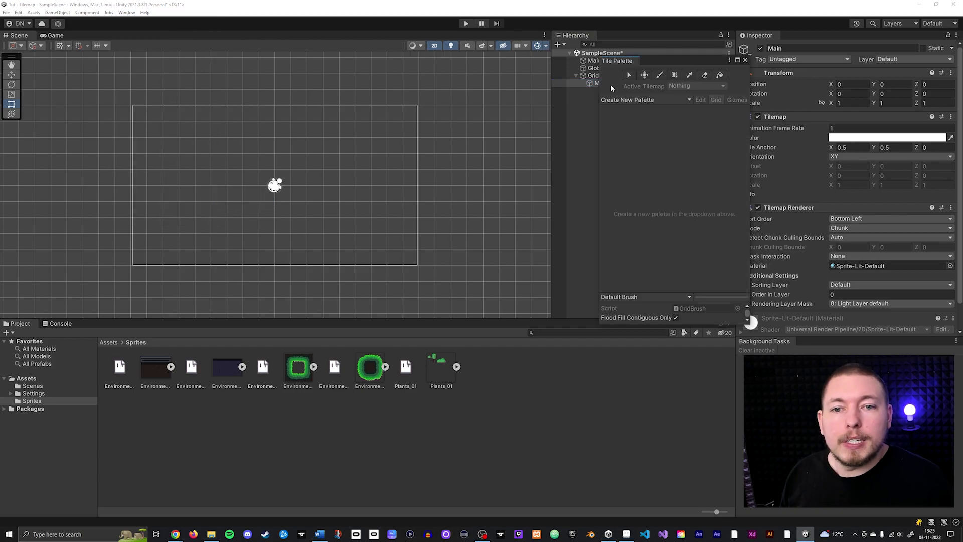
left_click_drag(529, 53, 539, 64)
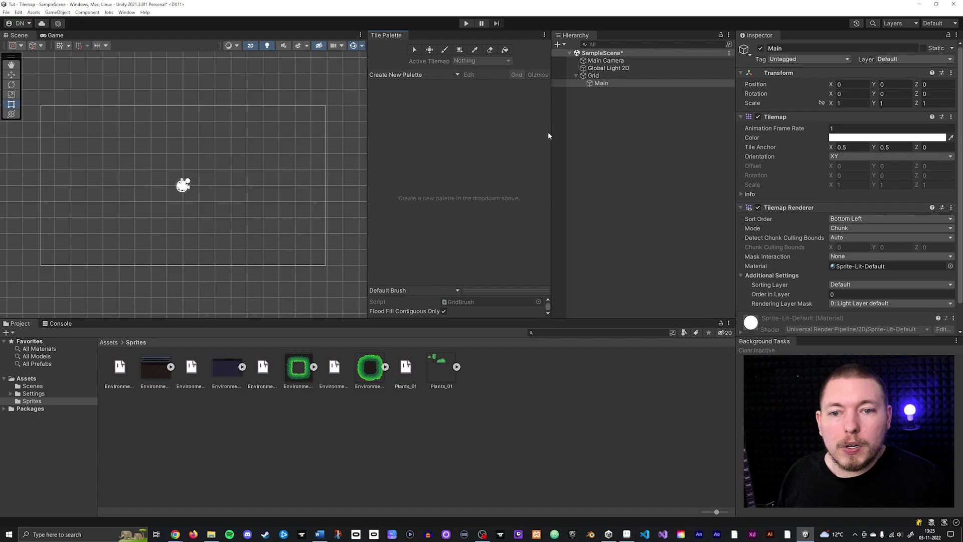
left_click_drag(551, 135, 624, 137)
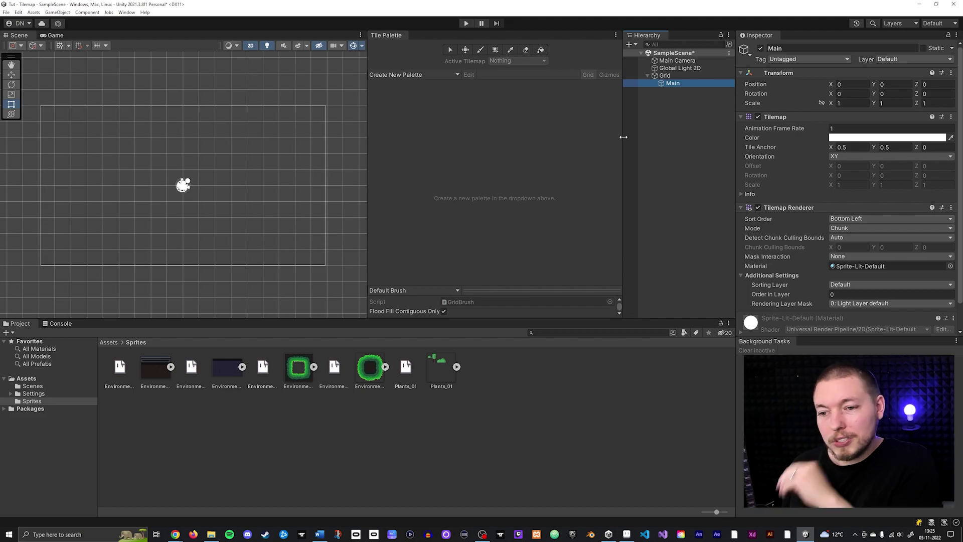
left_click(616, 135)
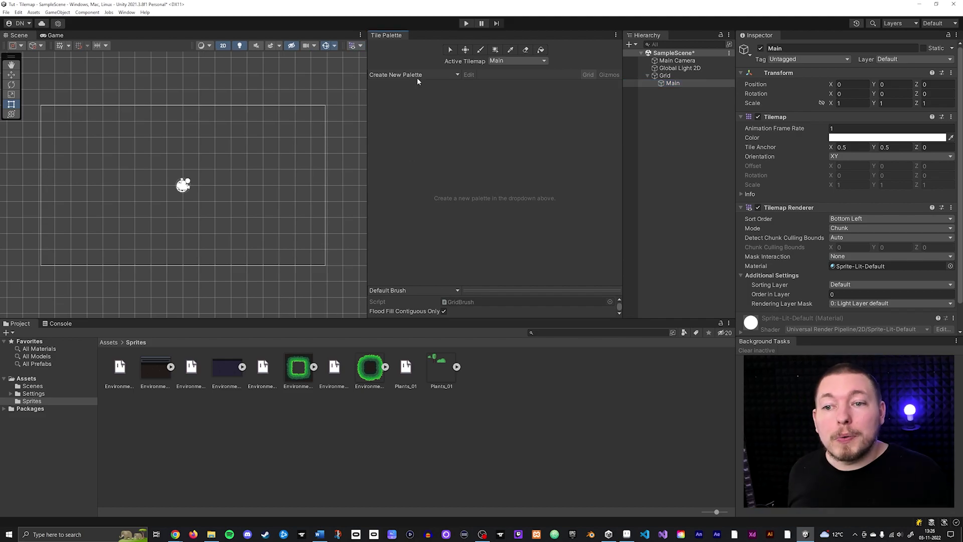
Set up a new tile palette named Environment with a Rectangle grid and Automatic cell size.
left_click(423, 75)
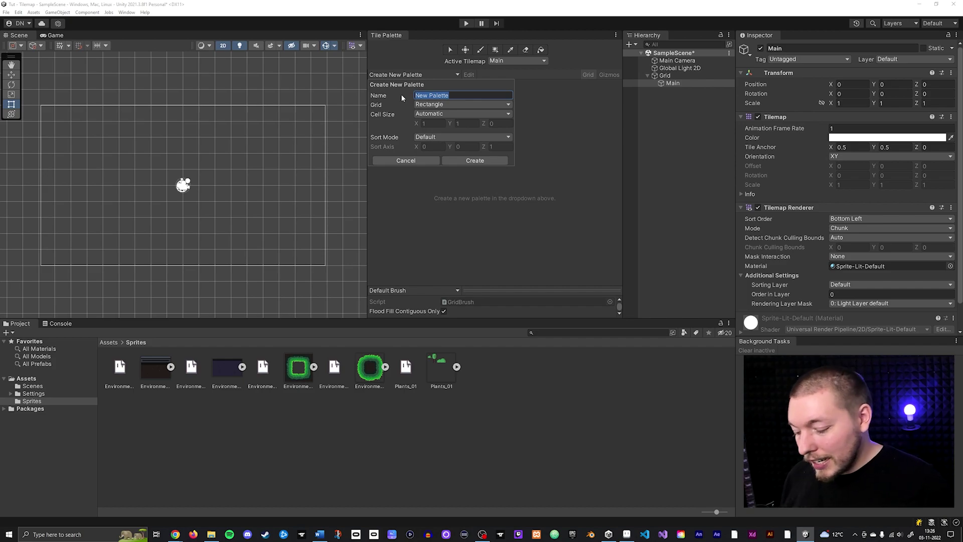
type("En")
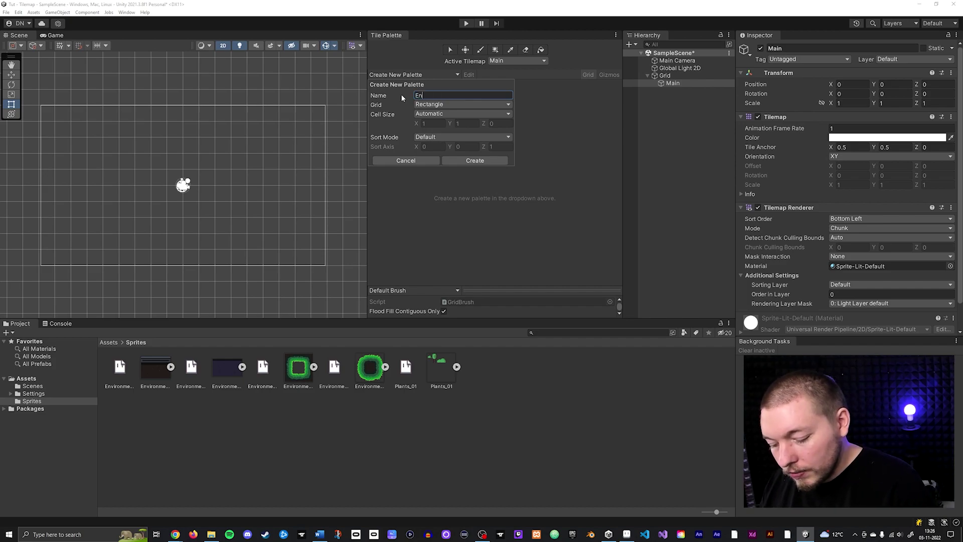
type("vironment")
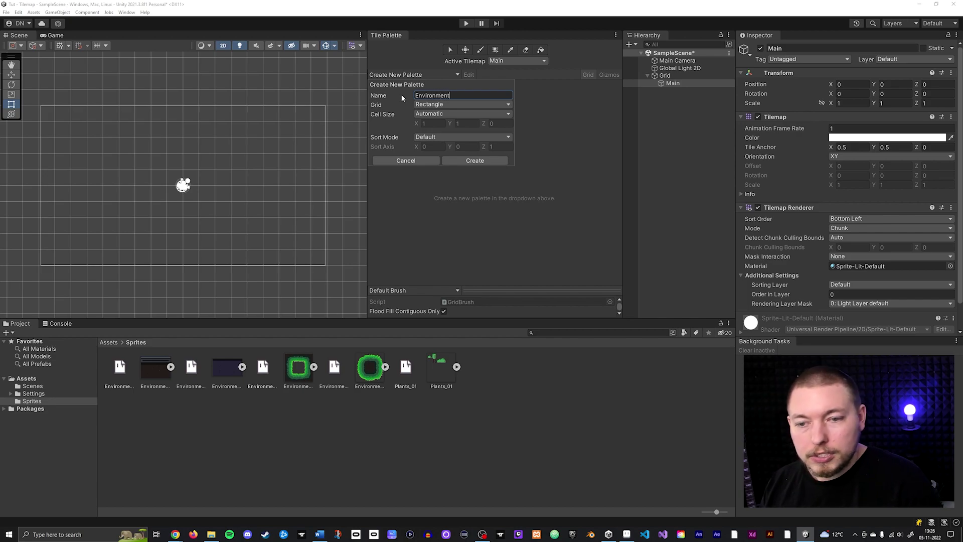
type("_")
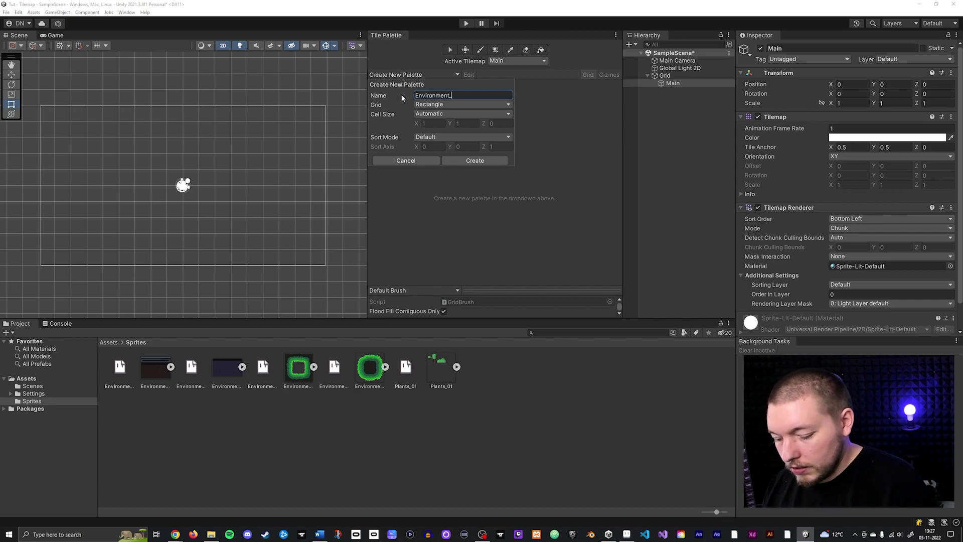
type("Lvl")
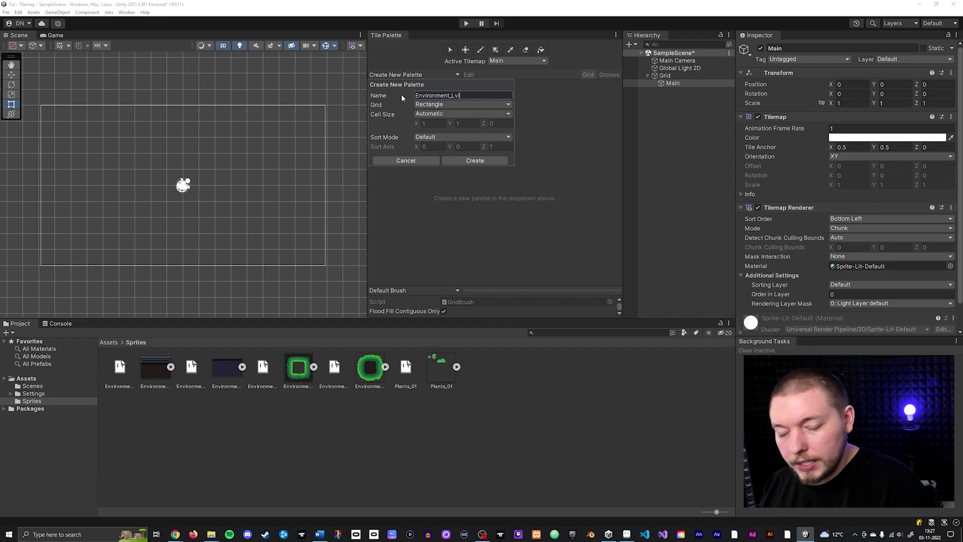
key("BackSpace")
key("BackSpace")
key("BackSpace")
key("BackSpace")
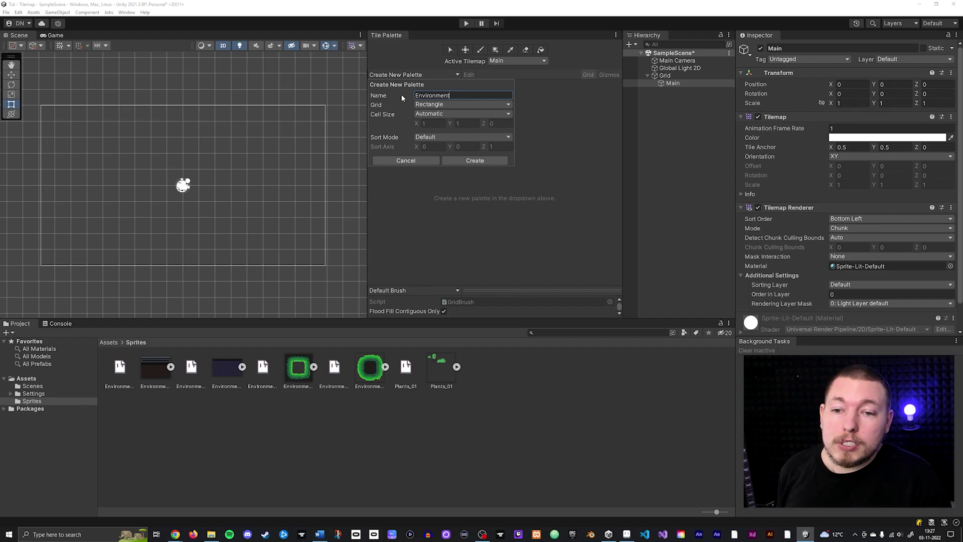
Create the palette in a new folder named Tile Palettes inside the project's Assets folder.
left_click(475, 161)
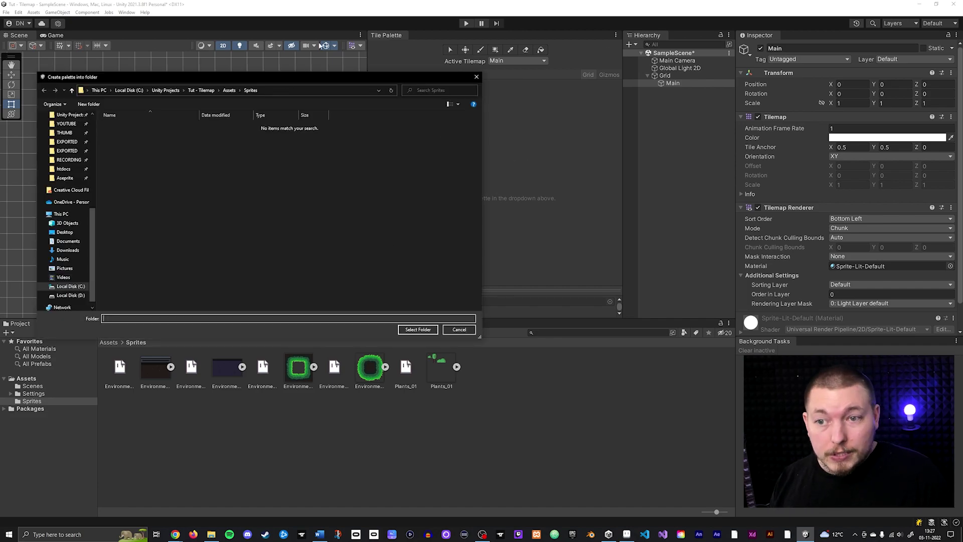
left_click(228, 91)
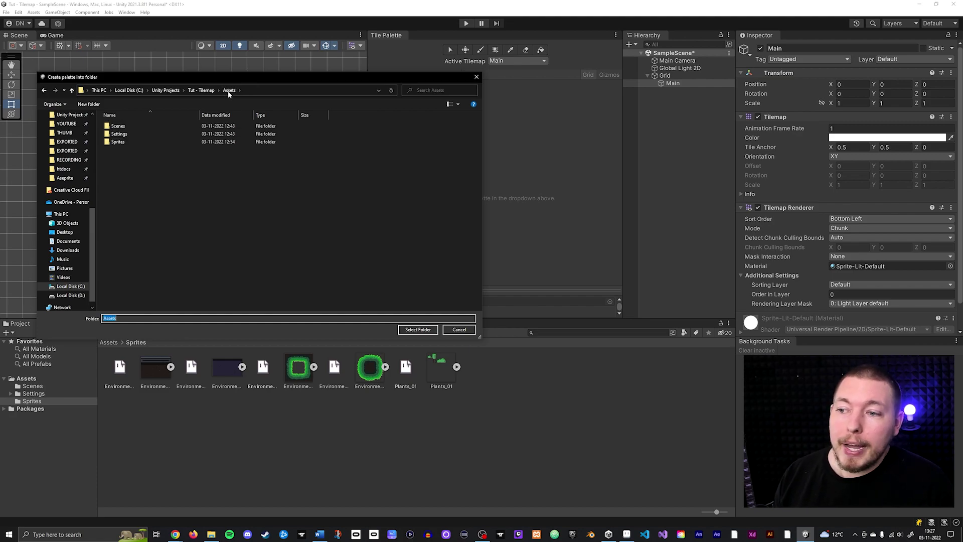
right_click(131, 173)
mouse_move(178, 253)
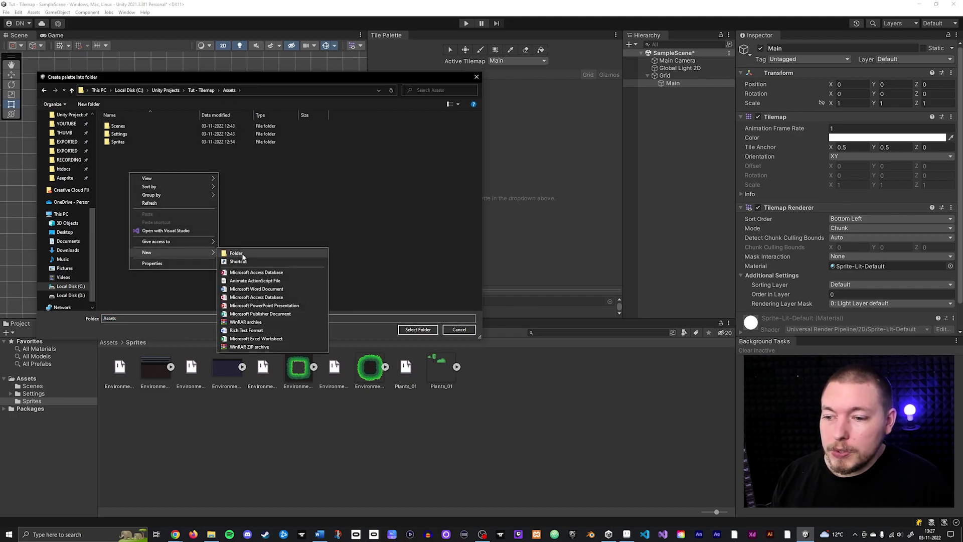
left_click(243, 253)
type("Tile Palettes")
key("Return")
key("Return")
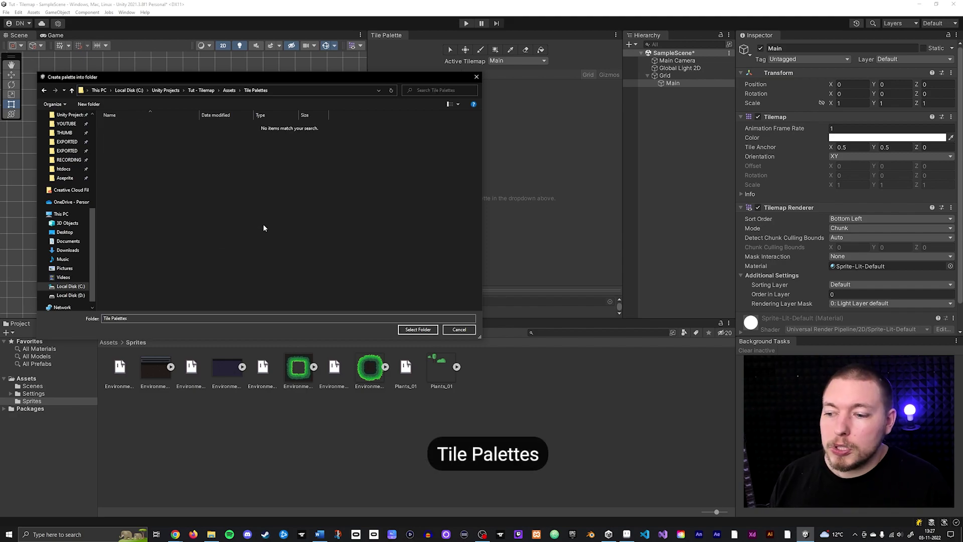
left_click(415, 329)
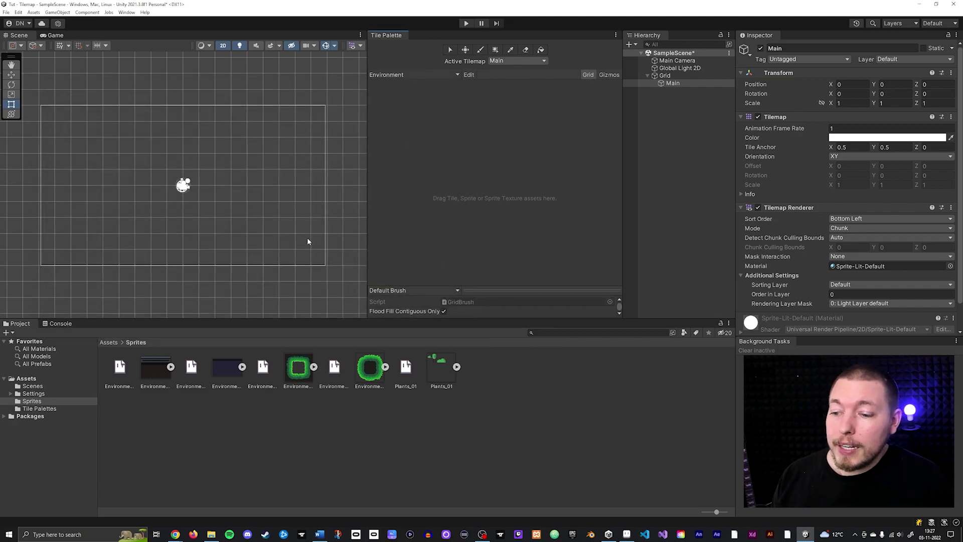
Add the Environment_01 sprite sheet to the Environment palette, generating its tiles into a new Environment_01 folder inside Tile Palettes.
left_click_drag(159, 369, 424, 127)
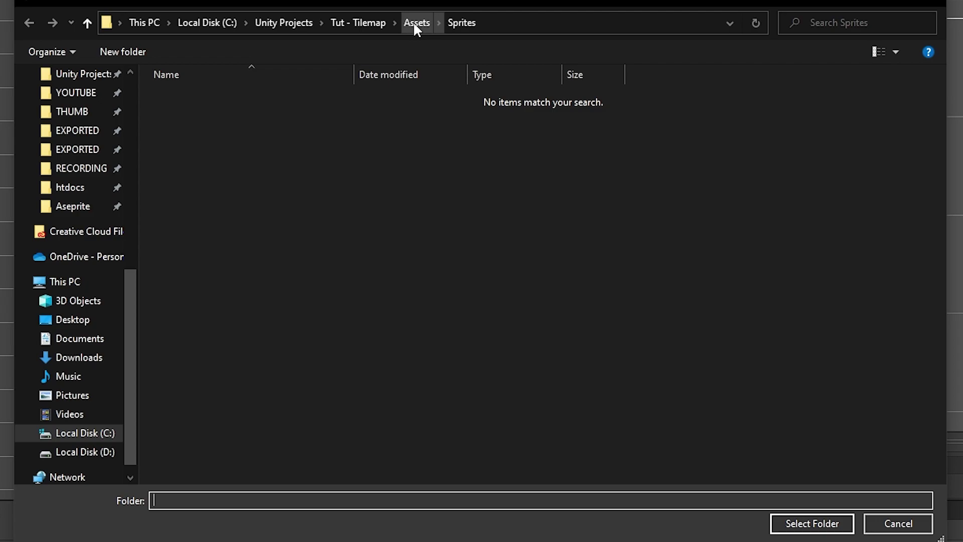
left_click(414, 25)
double_click(204, 146)
right_click(289, 215)
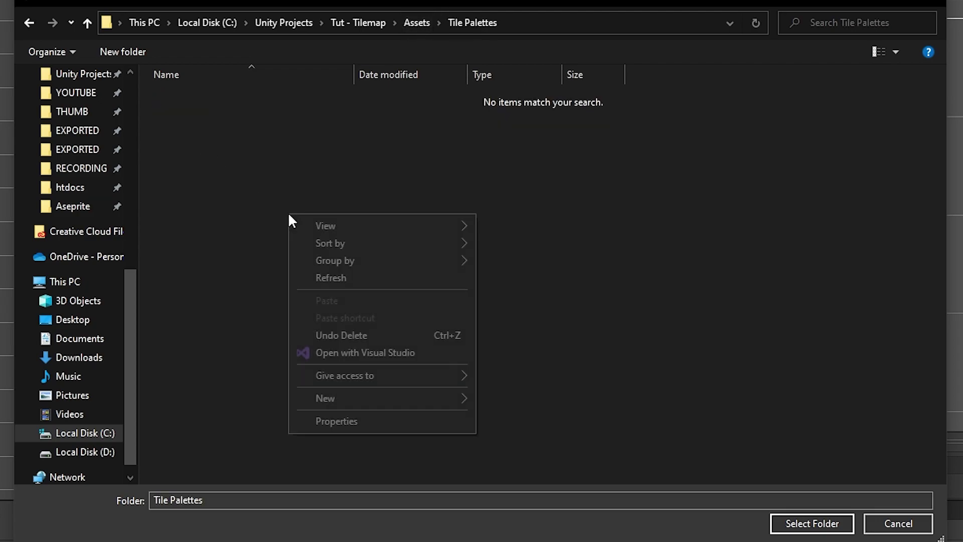
mouse_move(398, 398)
left_click(531, 402)
type("Environment_")
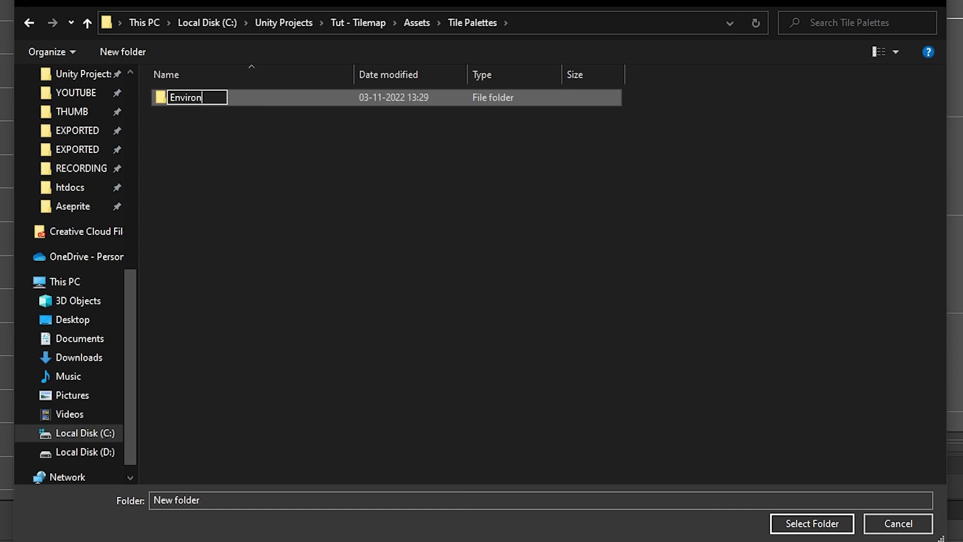
type("01")
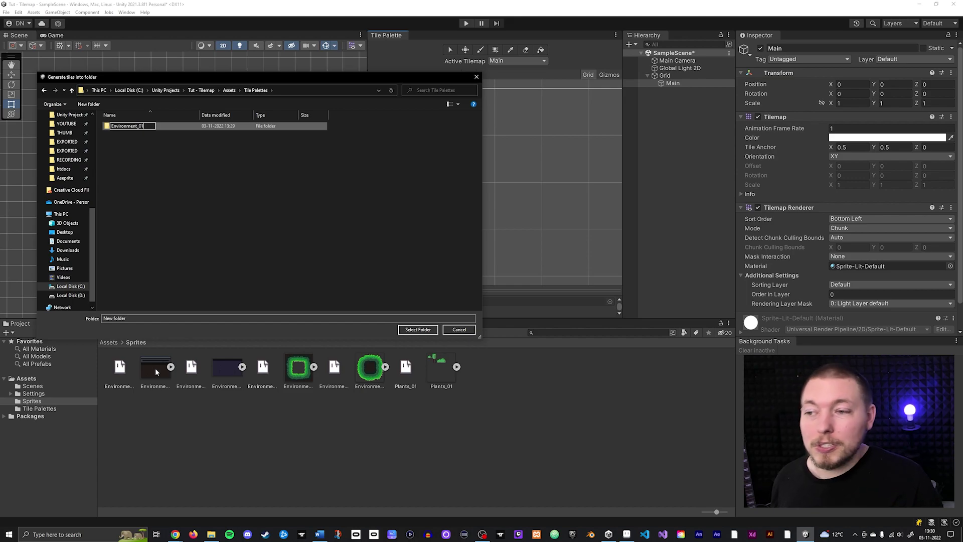
key("Return")
key("Return")
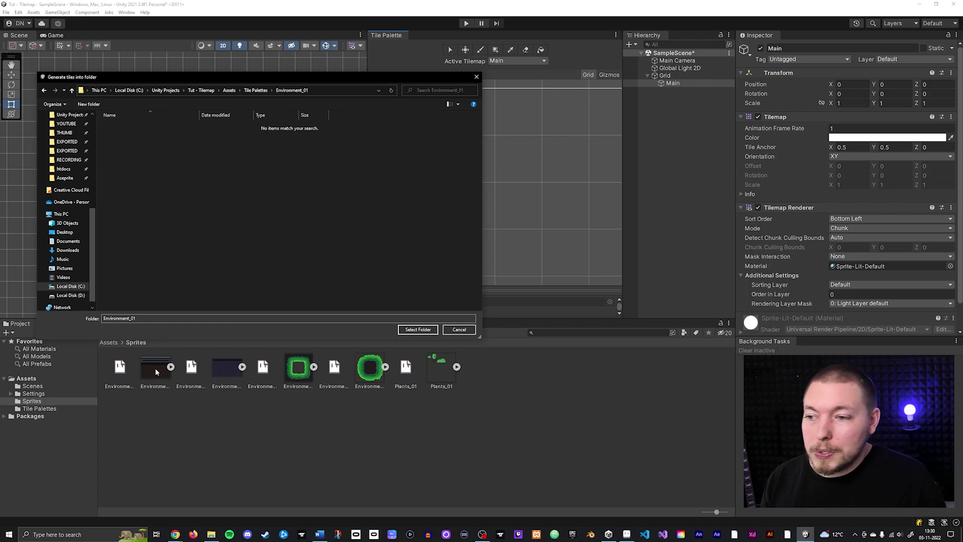
left_click(417, 330)
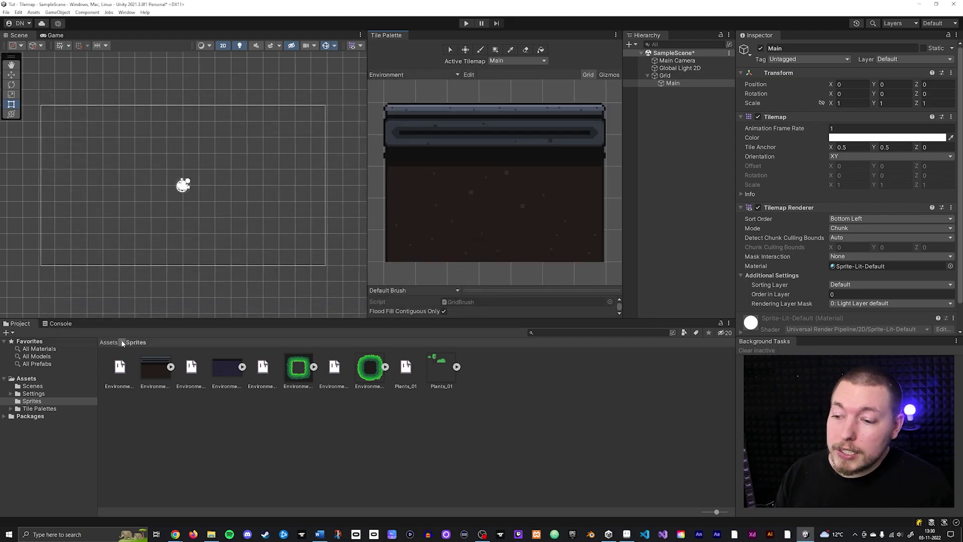
Browse to the Environment_01 folder inside Tile Palettes to examine the generated tile assets.
left_click(109, 343)
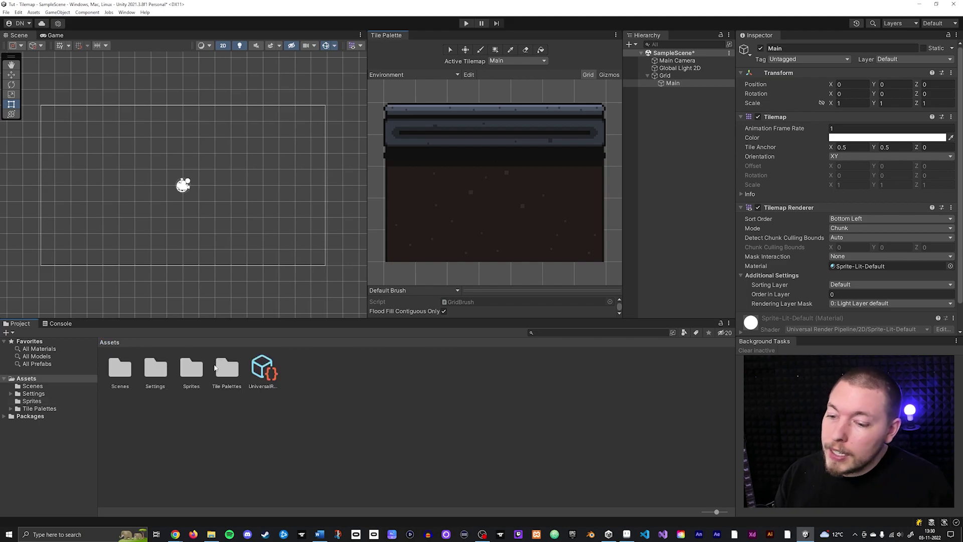
double_click(230, 371)
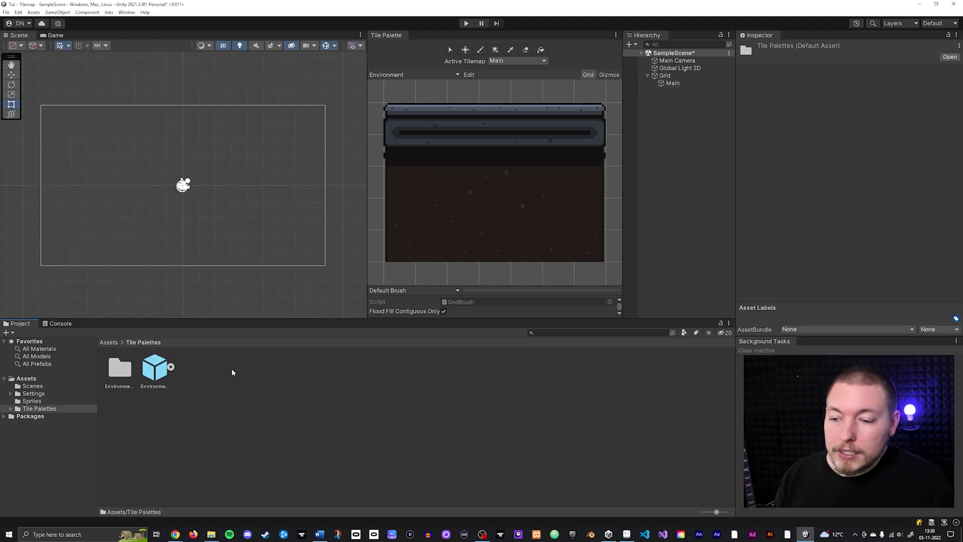
double_click(125, 370)
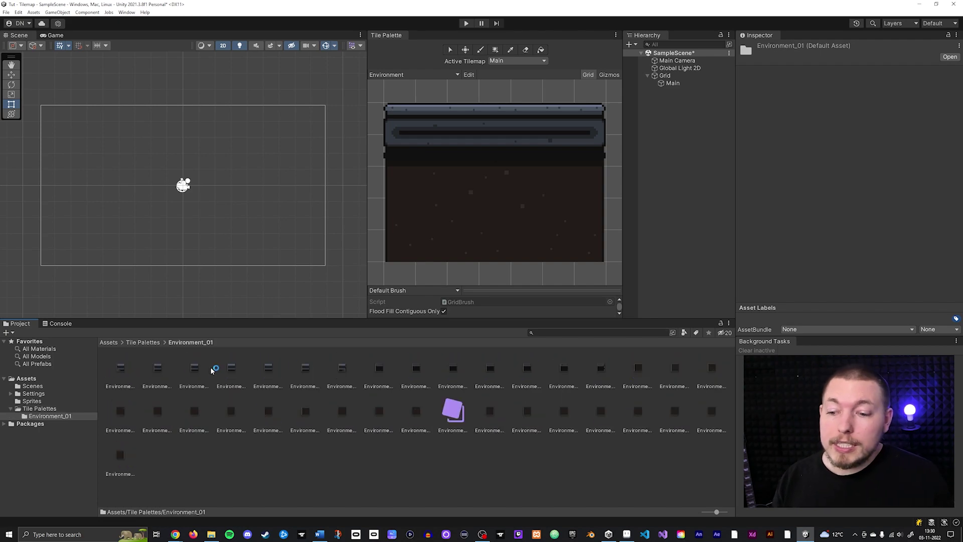
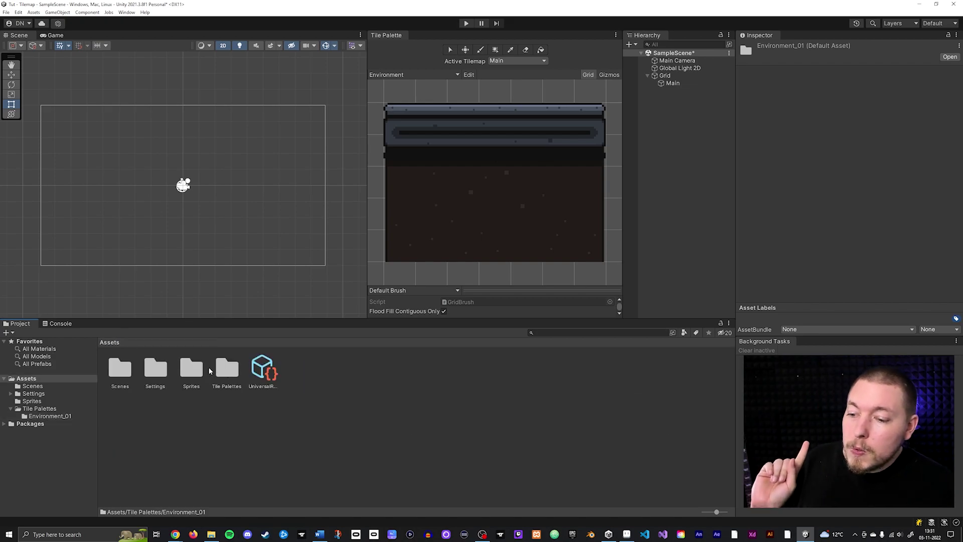
Place the Environment_02 sprite sheet from the Sprites folder into the Environment palette, below the first sheet.
double_click(193, 370)
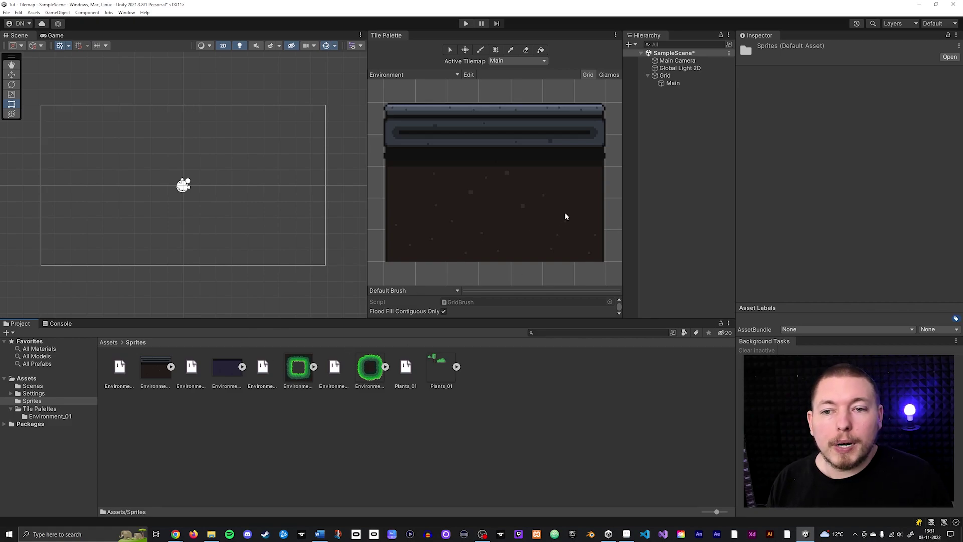
scroll(553, 163, "down", 6)
scroll(554, 165, "down", 1)
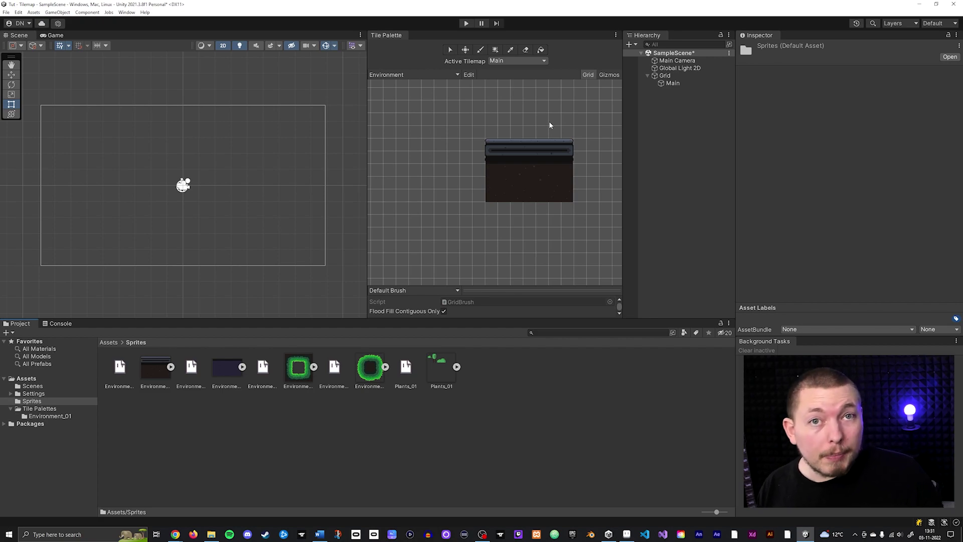
middle_click_drag(574, 114, 477, 109)
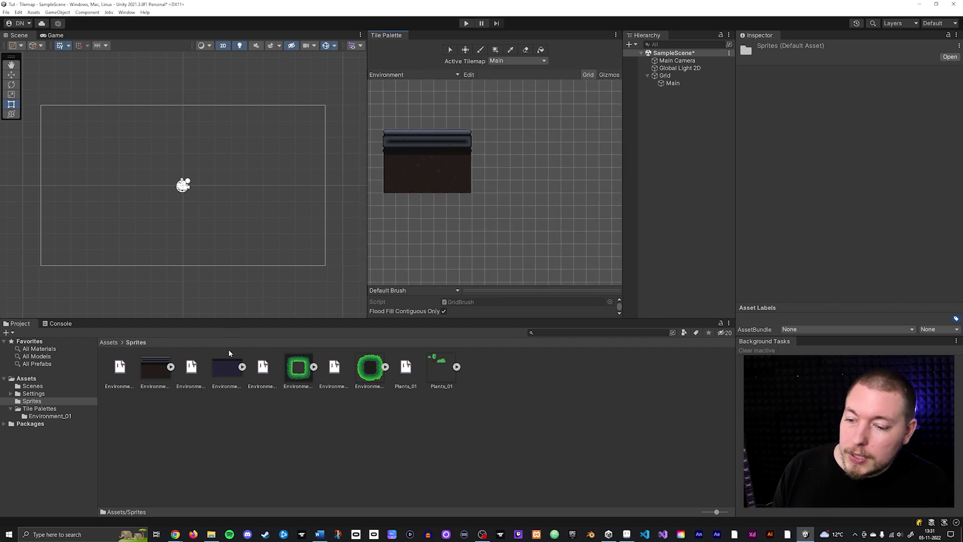
left_click_drag(227, 369, 389, 216)
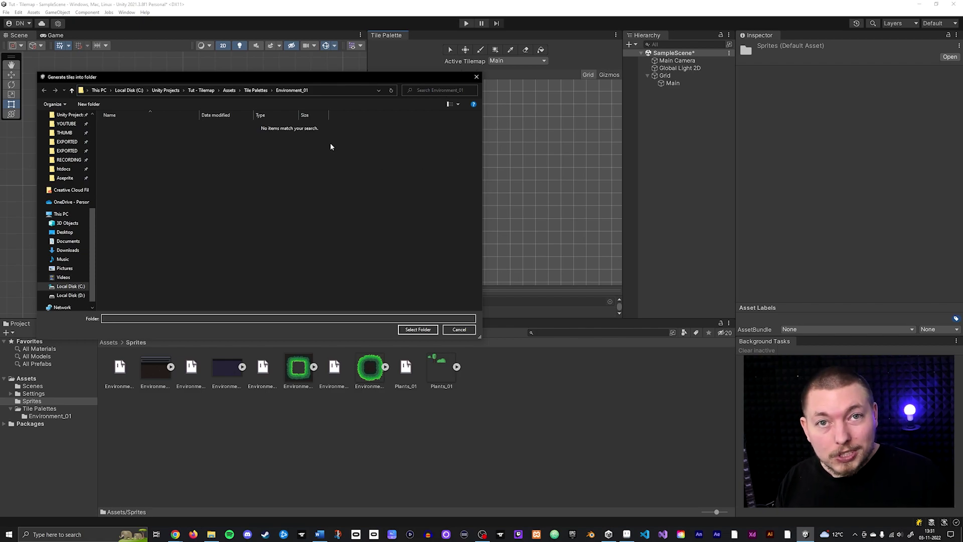
Generate the sheet's tiles into a new folder named Environment_02 inside Tile Palettes.
left_click(256, 90)
right_click(145, 161)
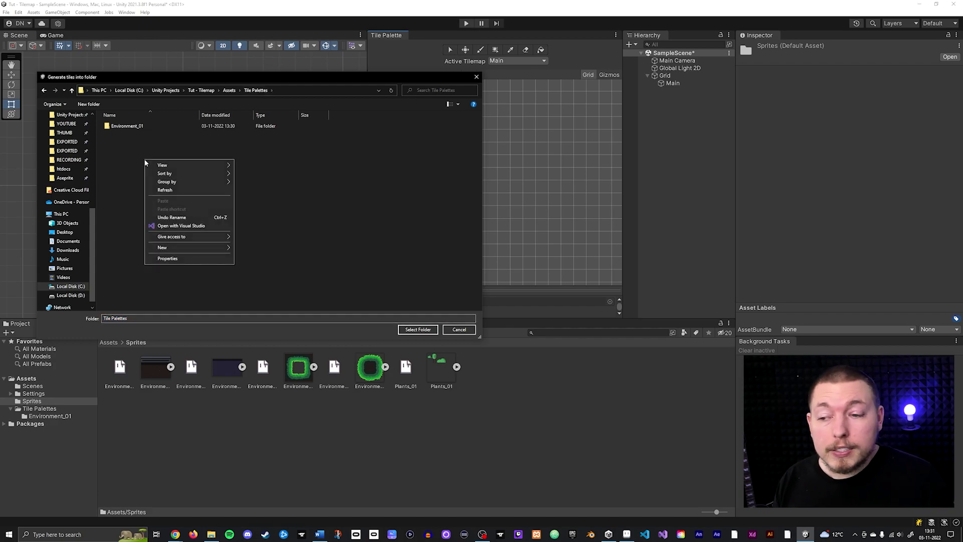
mouse_move(185, 248)
left_click(248, 248)
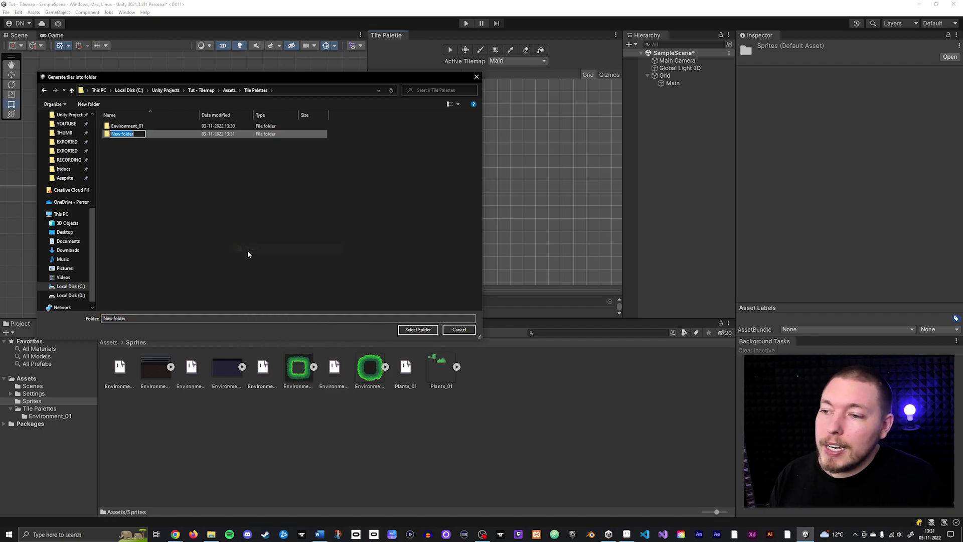
type("Env")
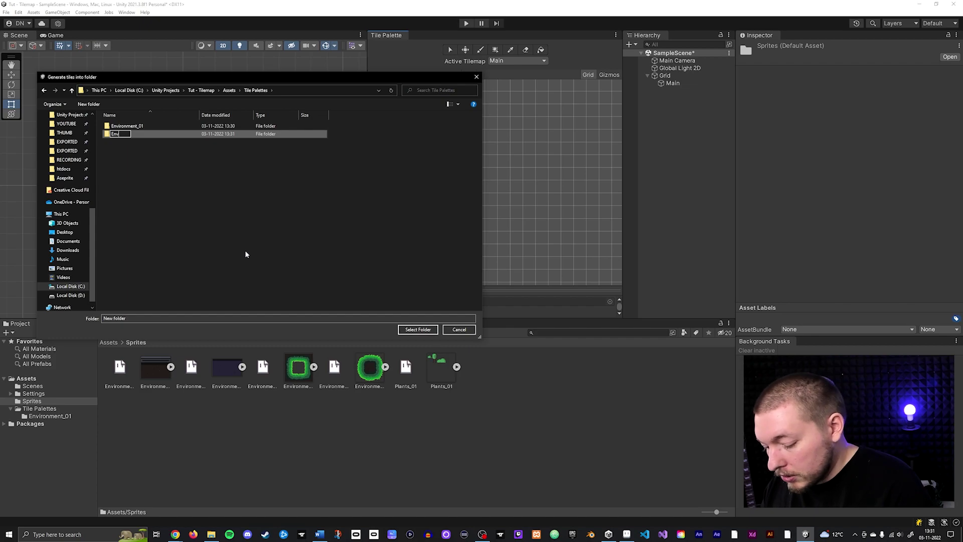
type("ironment_")
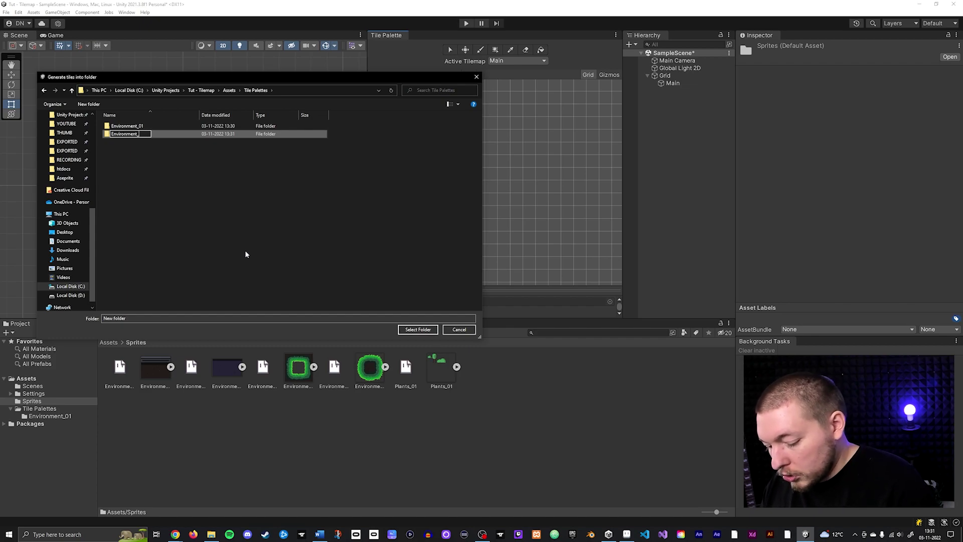
type("02")
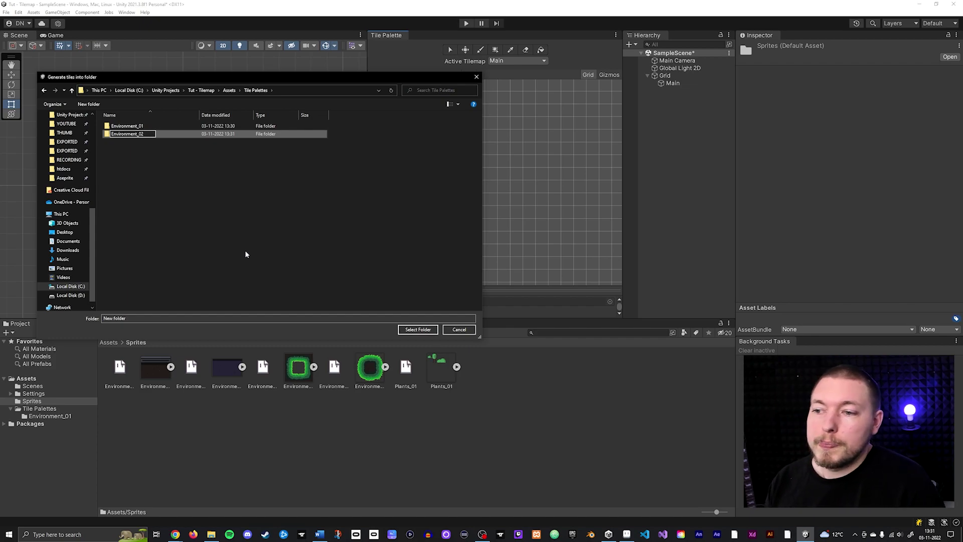
key("Return")
key("Return")
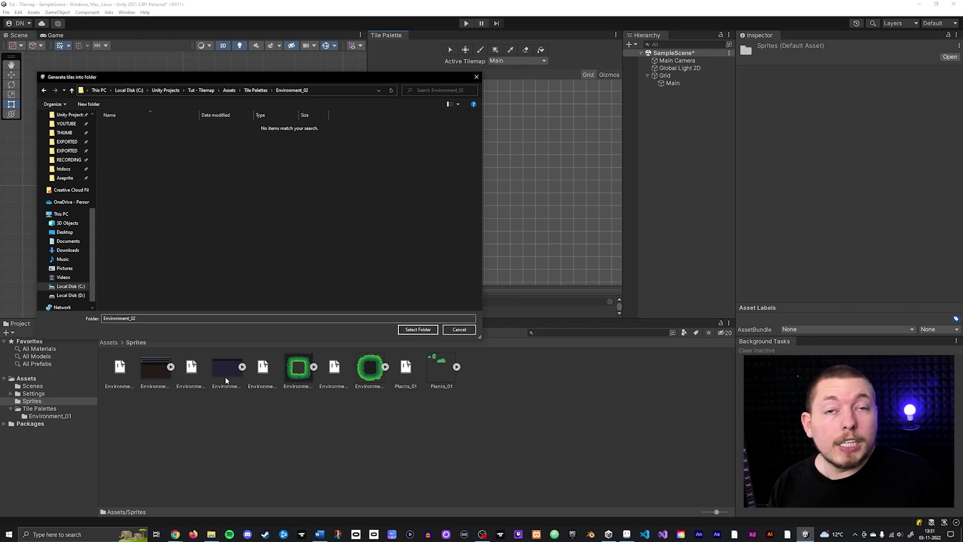
left_click(431, 329)
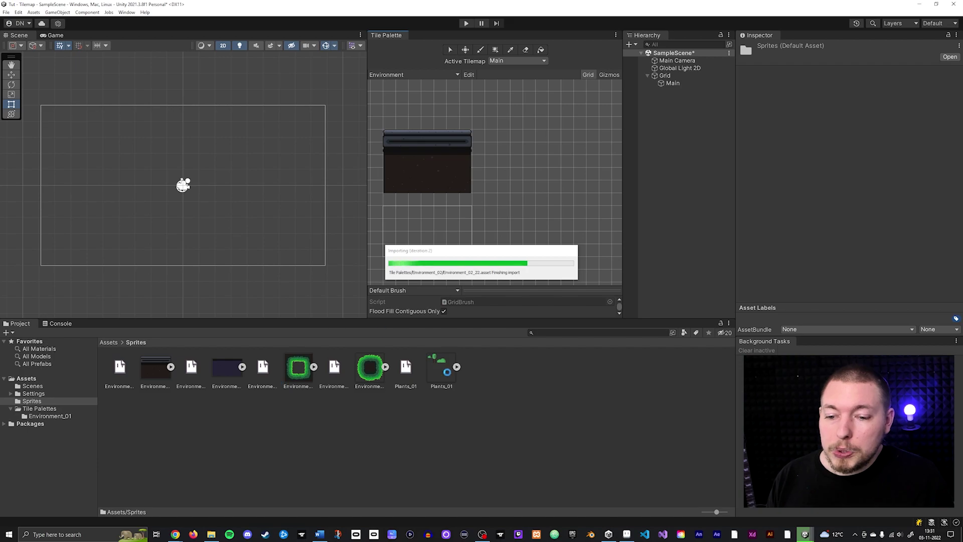
Add the Environment_03 sprite sheet beside the first sheet in the palette, using a new Environment_03 folder inside Tile Palettes for its tiles.
left_click_drag(301, 372, 492, 146)
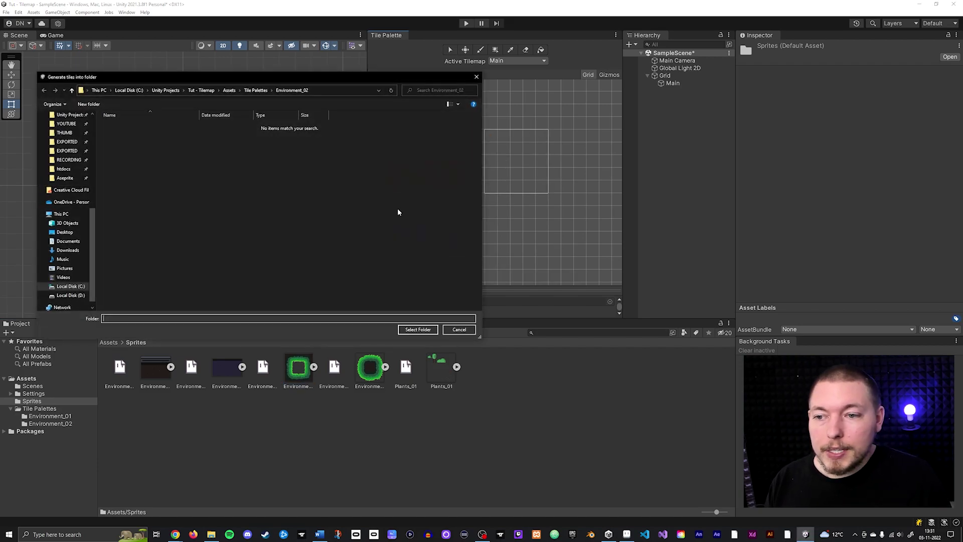
right_click(163, 183)
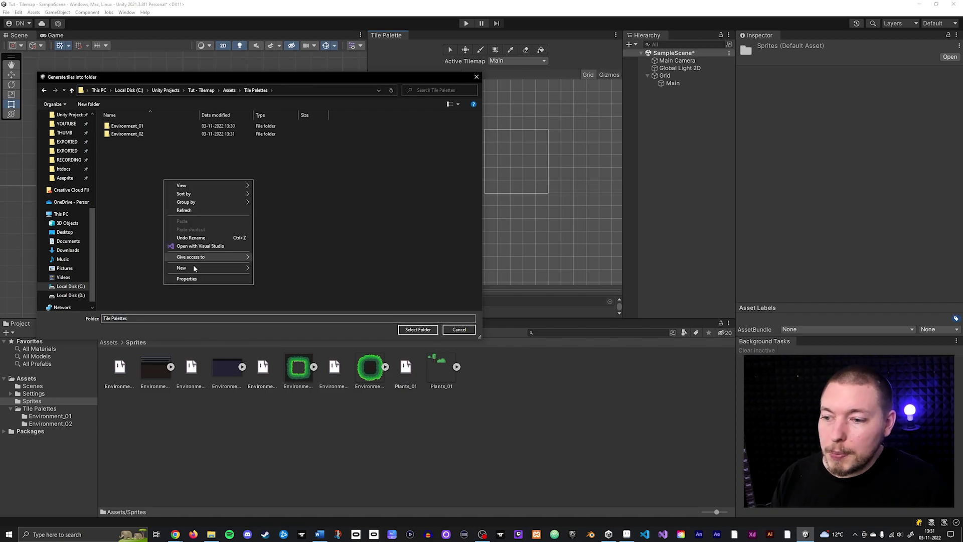
left_click(273, 257)
type("Enironment_03")
key("Return")
key("Return")
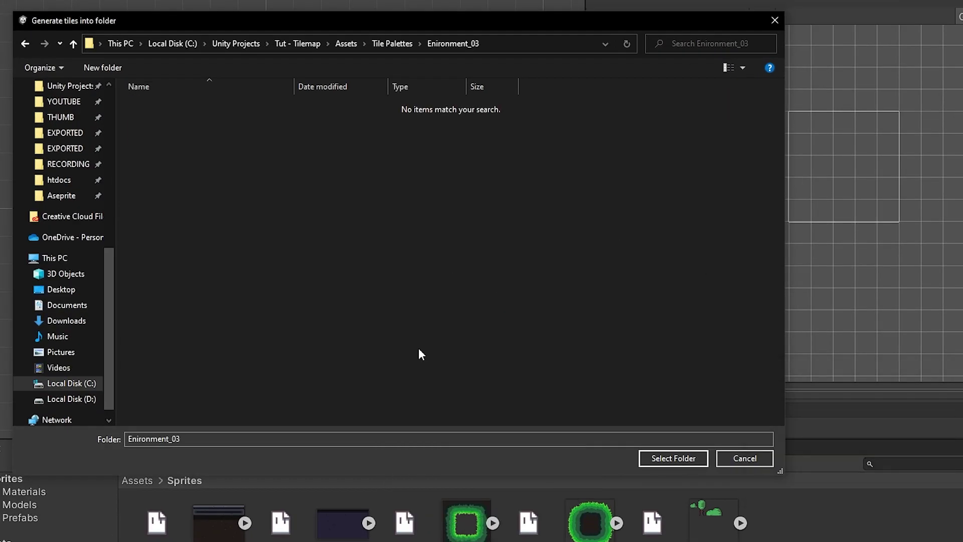
key("alt+Up")
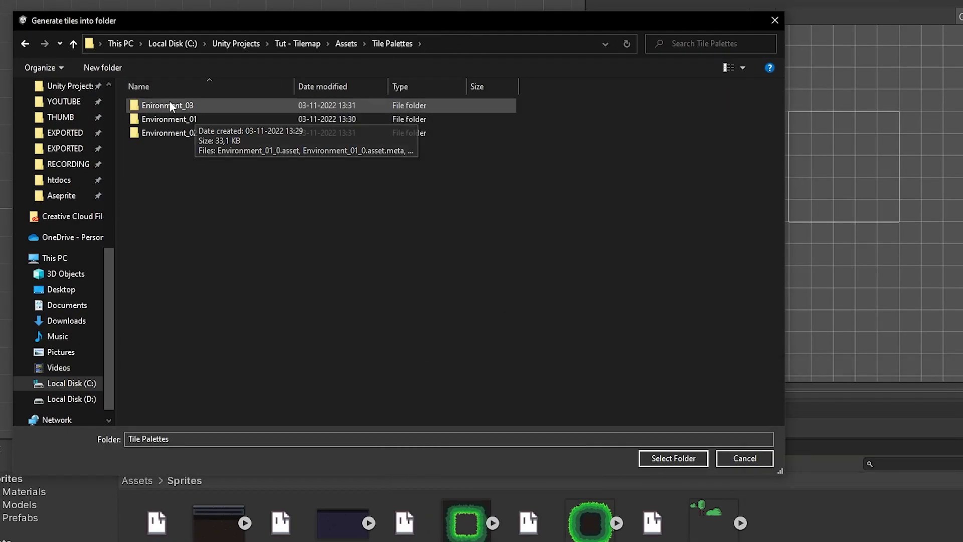
Generate the Environment_04 sheet's tiles into a new folder named Environment_04 inside Tile Palettes, placing them below the Environment_03 tiles.
right_click(256, 216)
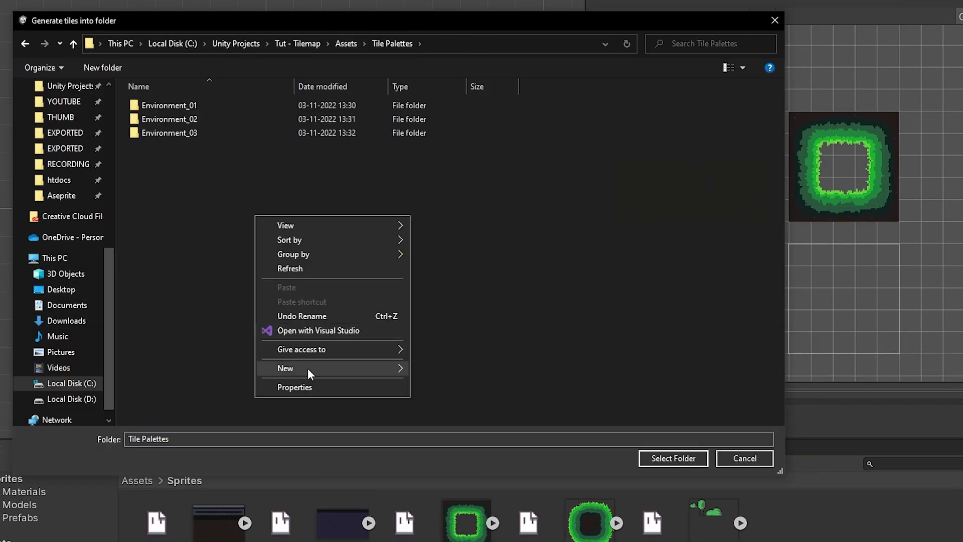
left_click(435, 364)
type("Environment_04")
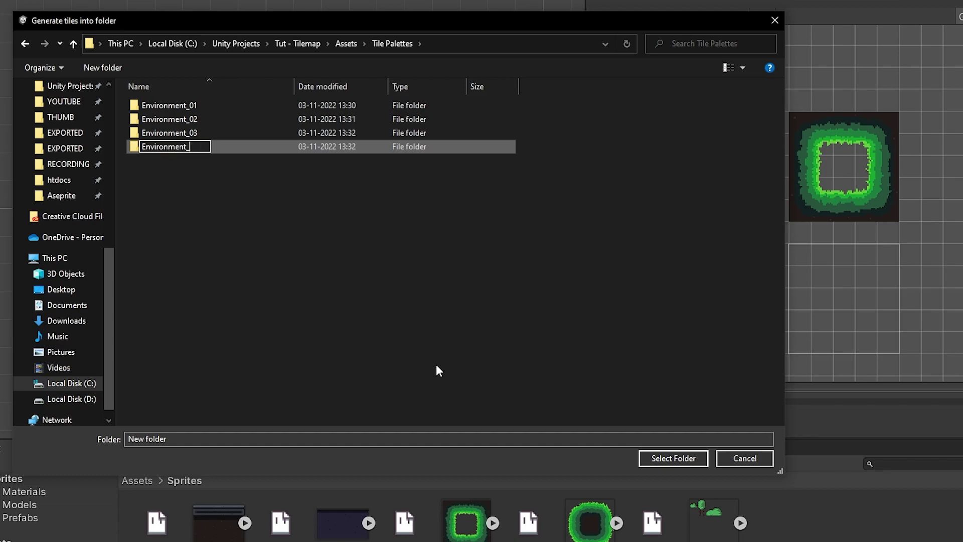
key("Return")
key("Return")
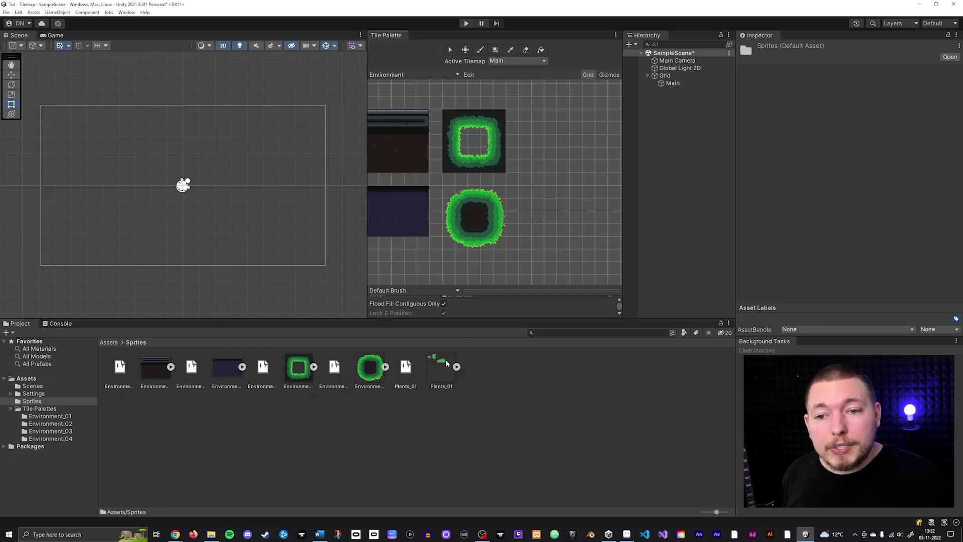
Create a new tile palette named Decorations and save it in the Tile Palettes folder under Assets.
left_click(403, 75)
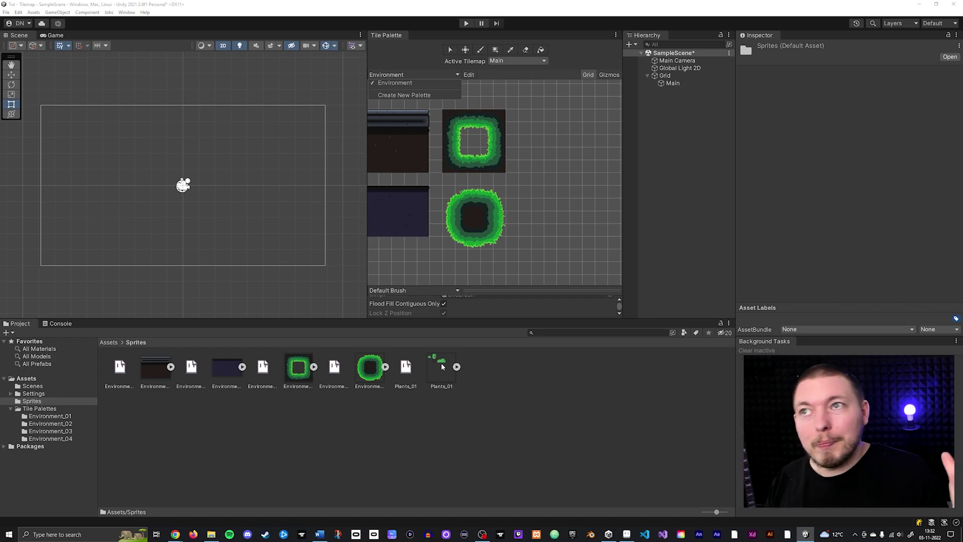
left_click(405, 95)
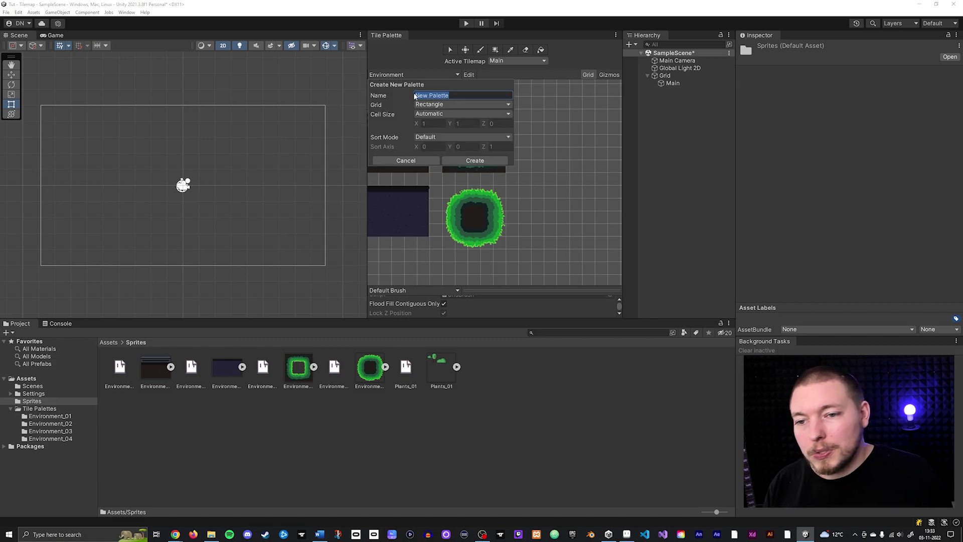
type("Decorations")
left_click(474, 161)
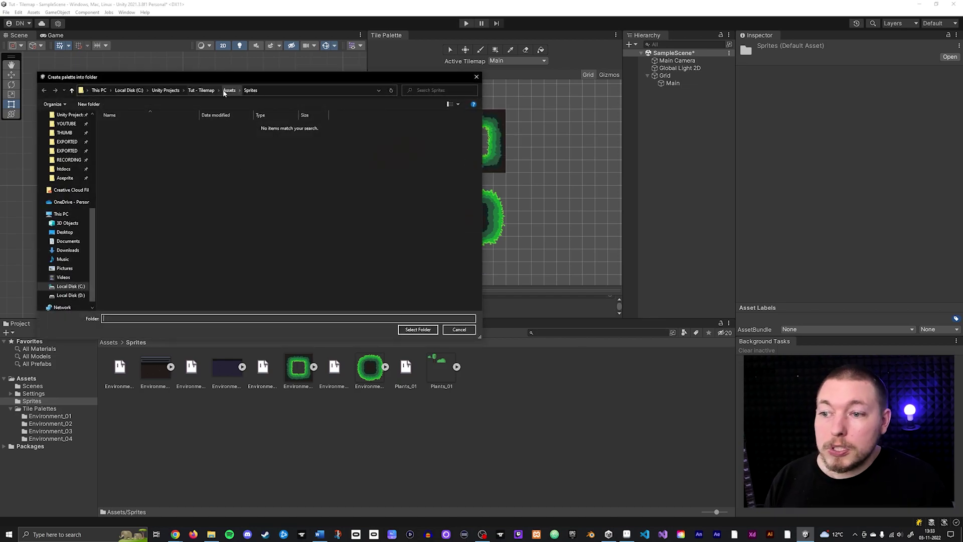
left_click(228, 91)
double_click(125, 150)
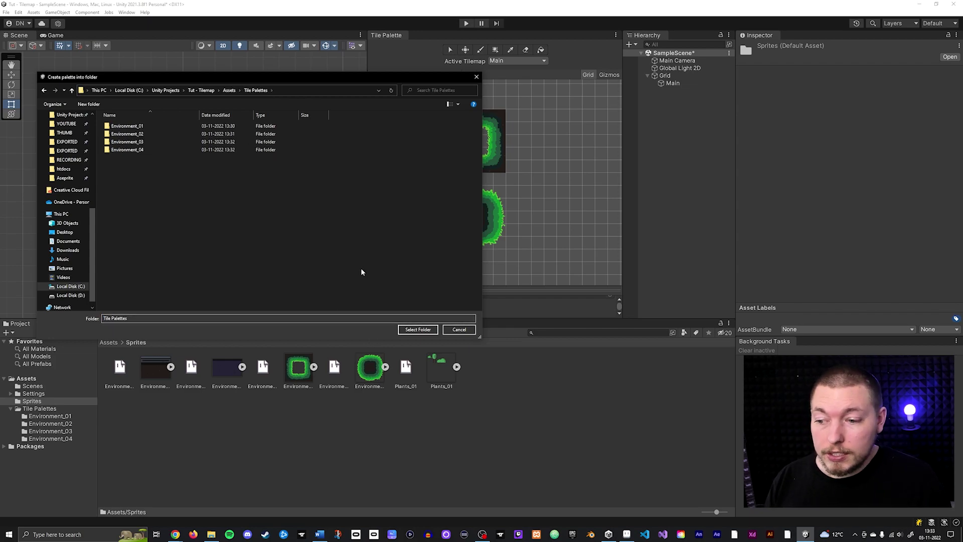
left_click(411, 329)
Add the Plants_01 sprite sheet to the Decorations palette, generating its tiles into a new Plants_01 folder inside Tile Palettes.
left_click_drag(440, 372, 441, 275)
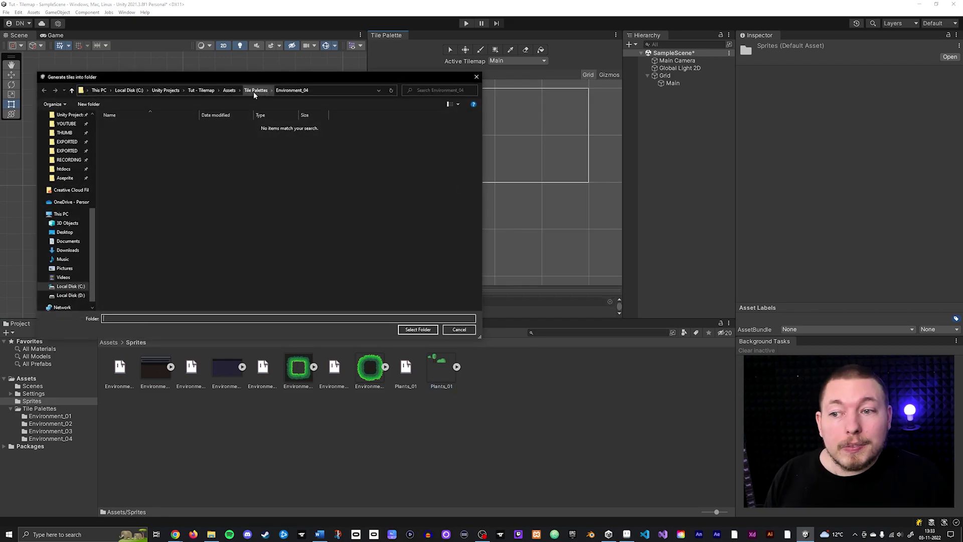
left_click(256, 90)
right_click(198, 229)
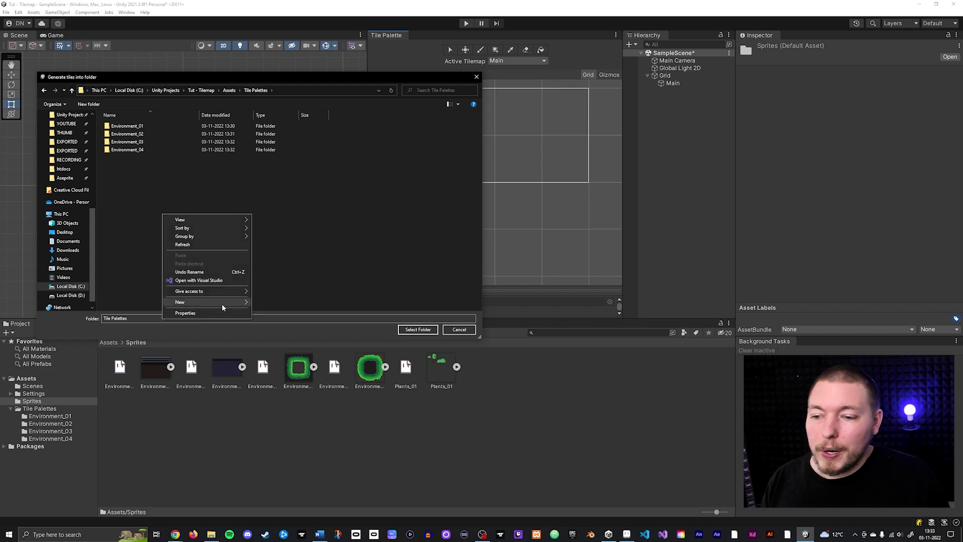
mouse_move(222, 304)
left_click(278, 303)
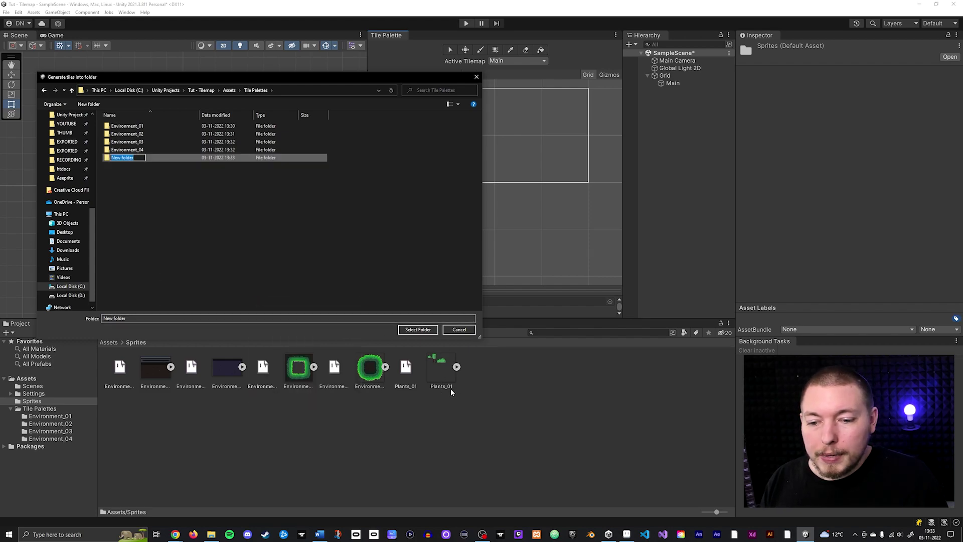
type("Pl")
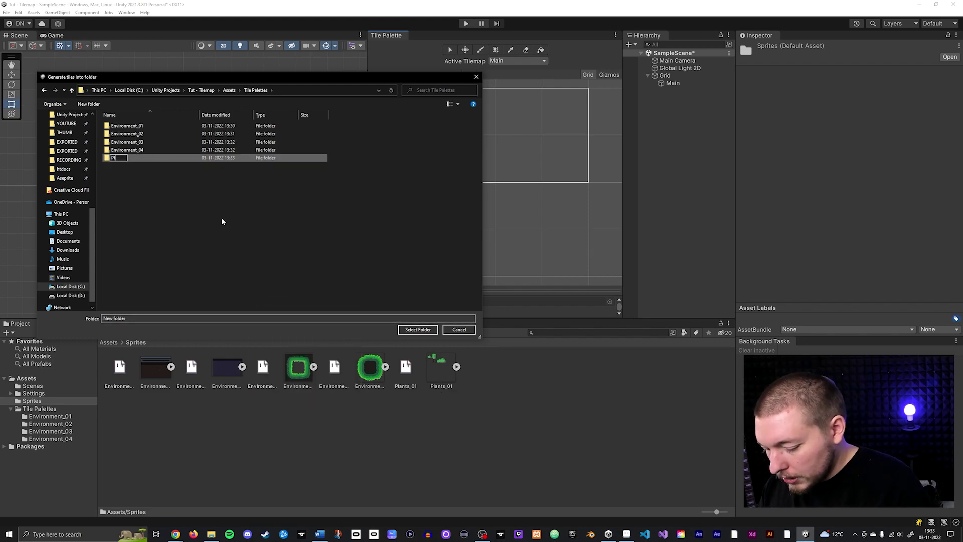
type("ants_01")
key("Return")
key("Return")
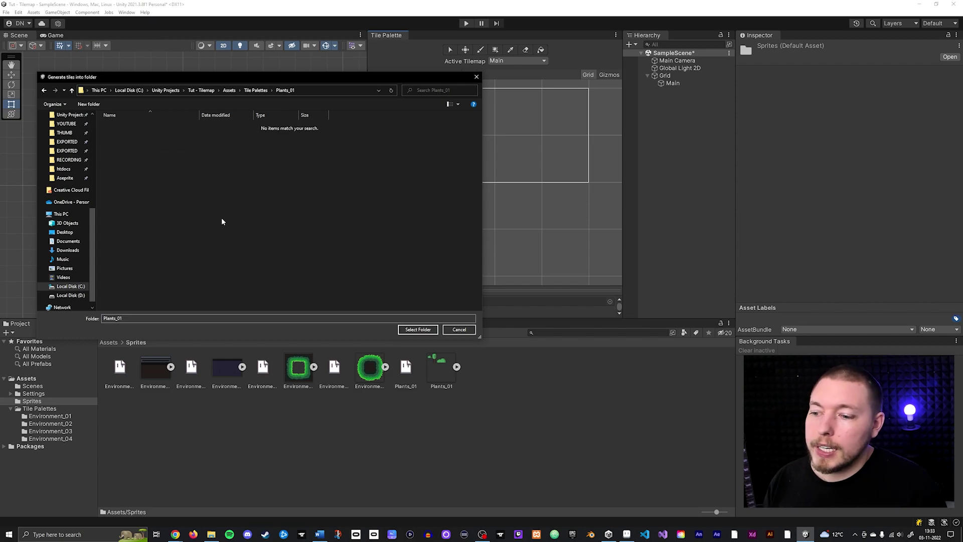
left_click(416, 330)
scroll(474, 98, "down", 3)
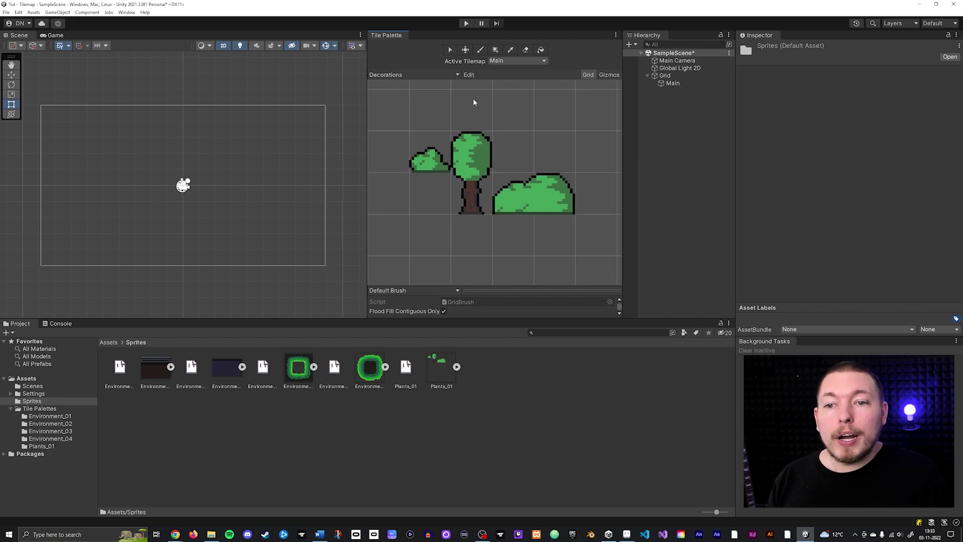
Switch the active tile palette back to Environment and bring the green tile sets into view.
left_click(441, 73)
left_click(434, 91)
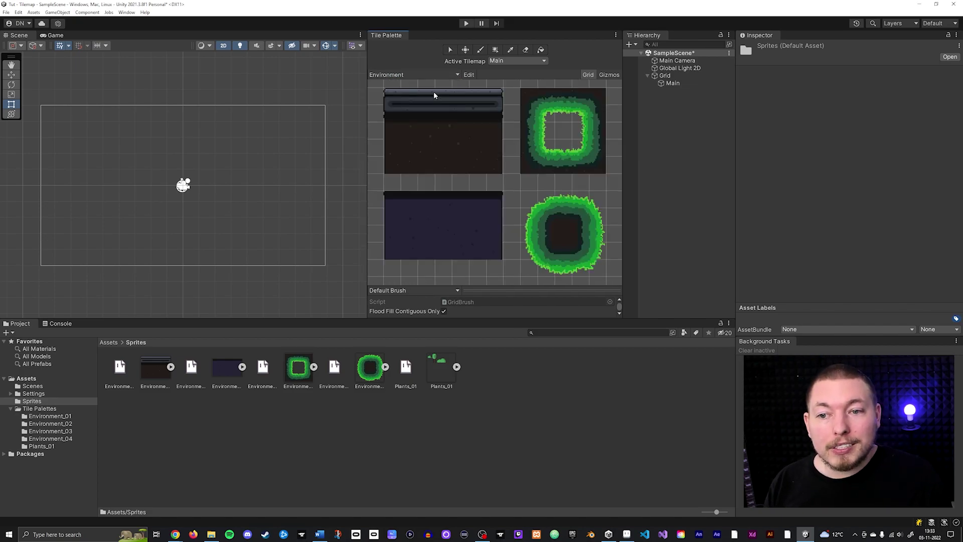
scroll(487, 107, "down", 2)
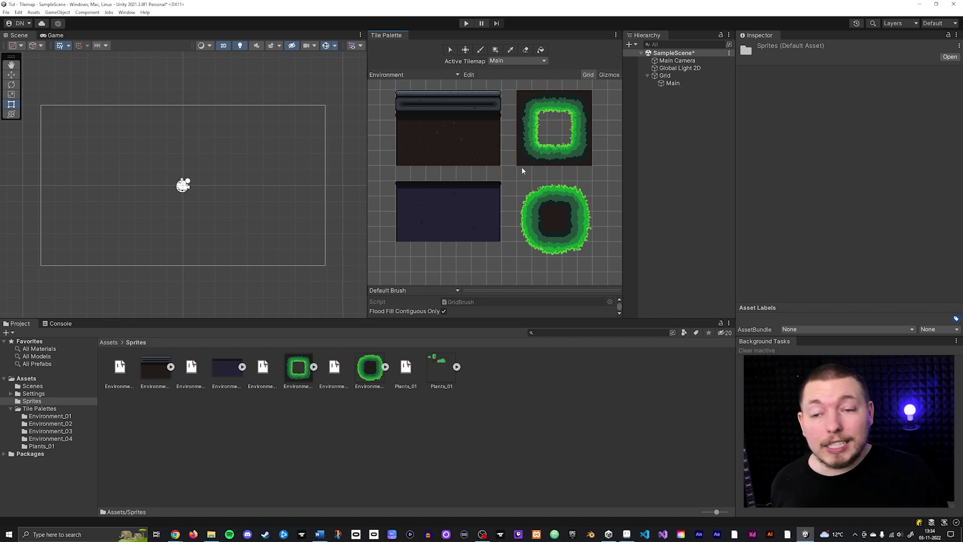
middle_click_drag(582, 101, 513, 108)
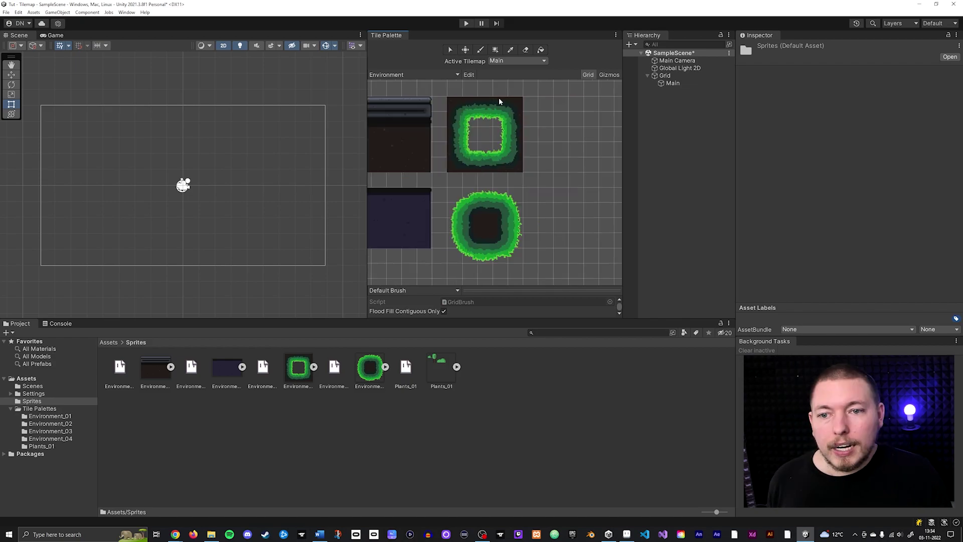
Select the rounded green Environment_04 tile block in the palette and move it beside the square Environment_03 block, aligned with its top.
left_click(450, 50)
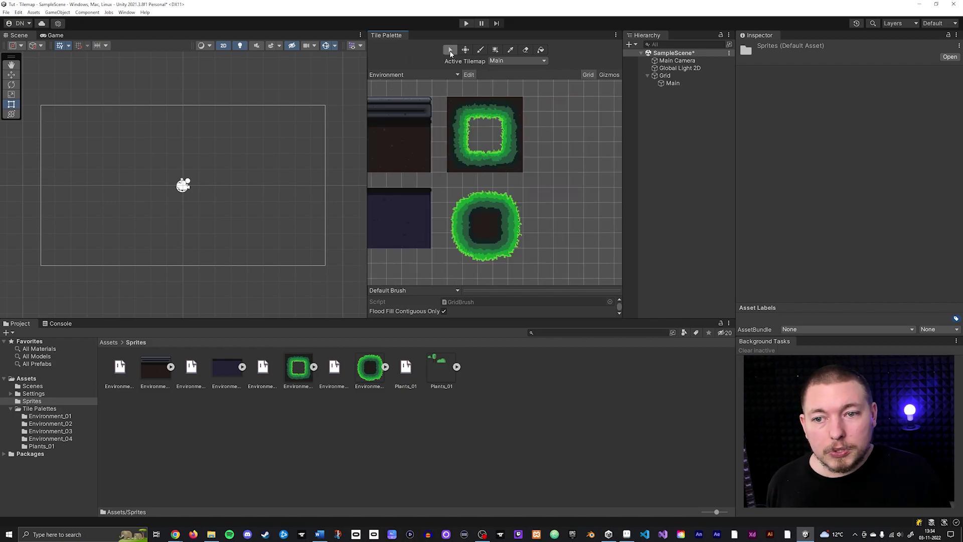
left_click_drag(449, 188, 577, 134)
left_click(466, 49)
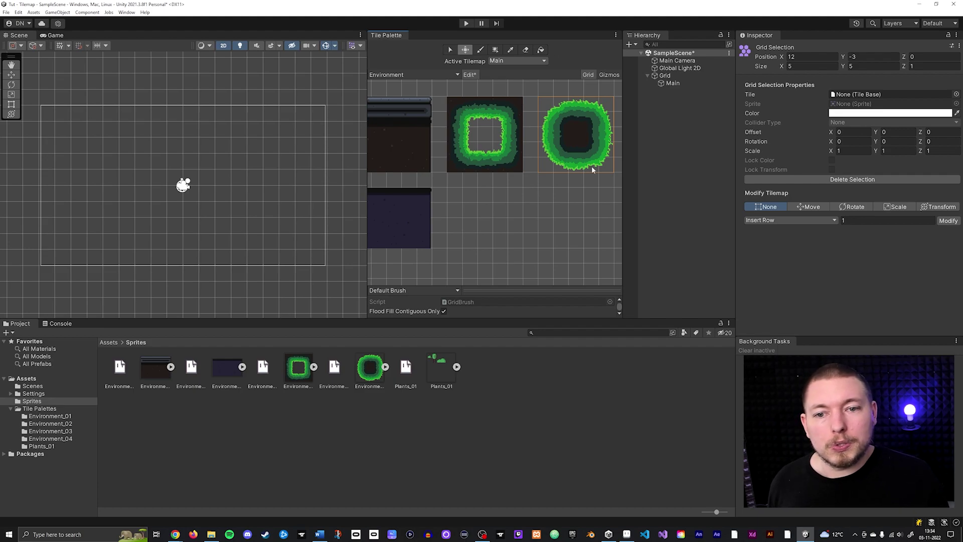
left_click(480, 50)
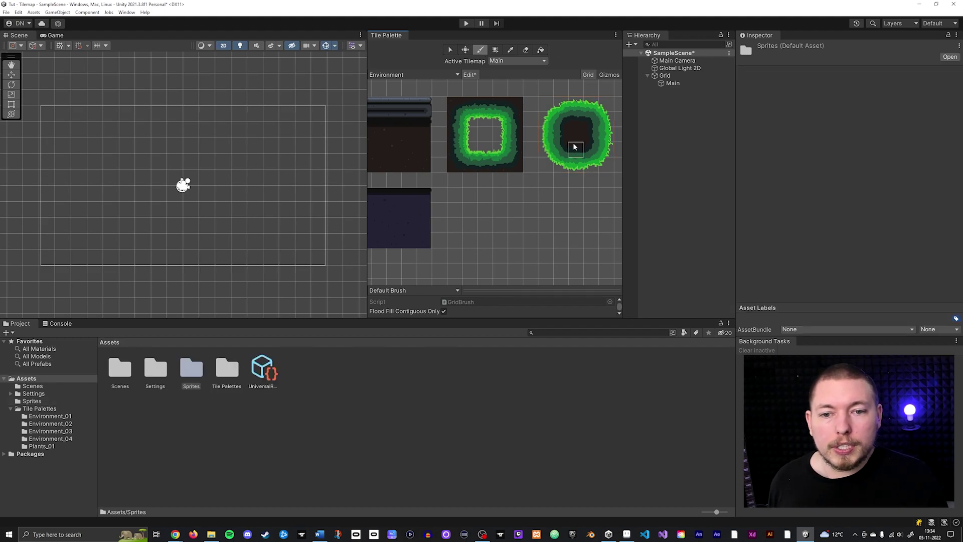
scroll(450, 152, "down", 3)
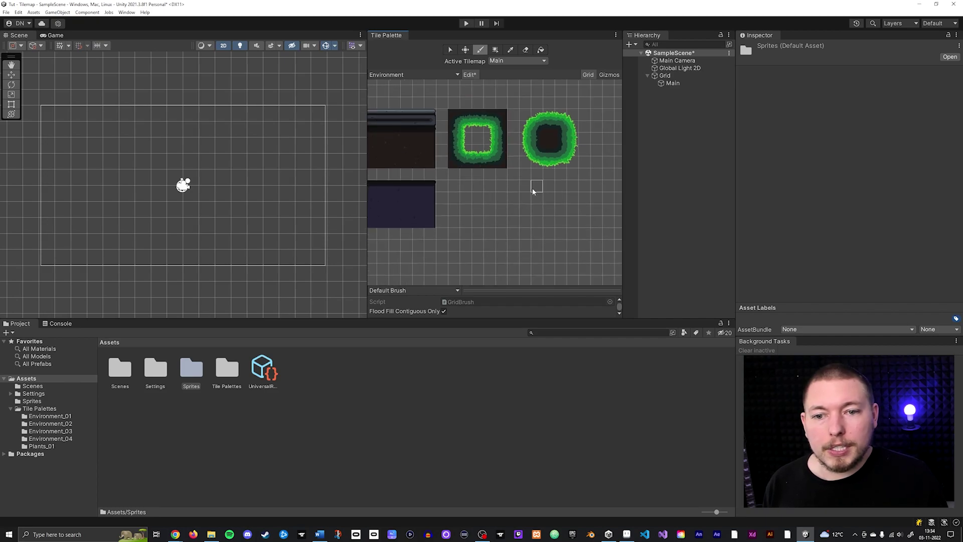
scroll(538, 187, "up", 1)
scroll(486, 164, "up", 1)
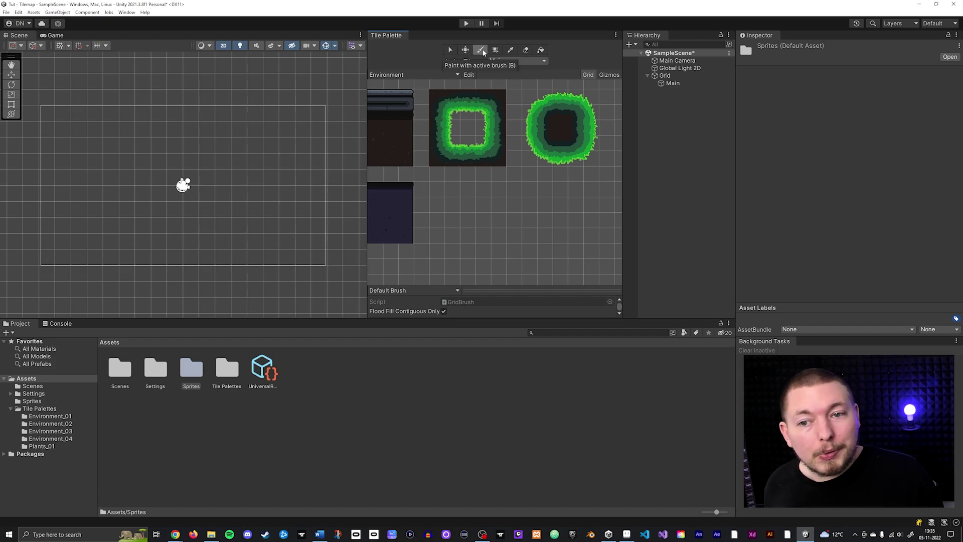
Paint the left part of the ground along the camera frame's lower edge with the first six columns of the brown Environment_01 block.
left_click_drag(517, 93, 604, 173)
left_click(519, 191)
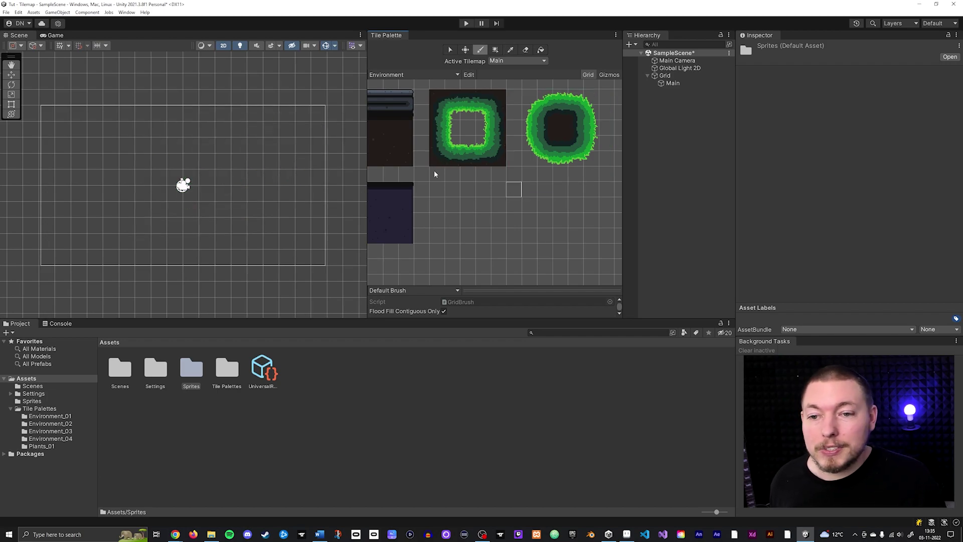
scroll(434, 173, "up", 3)
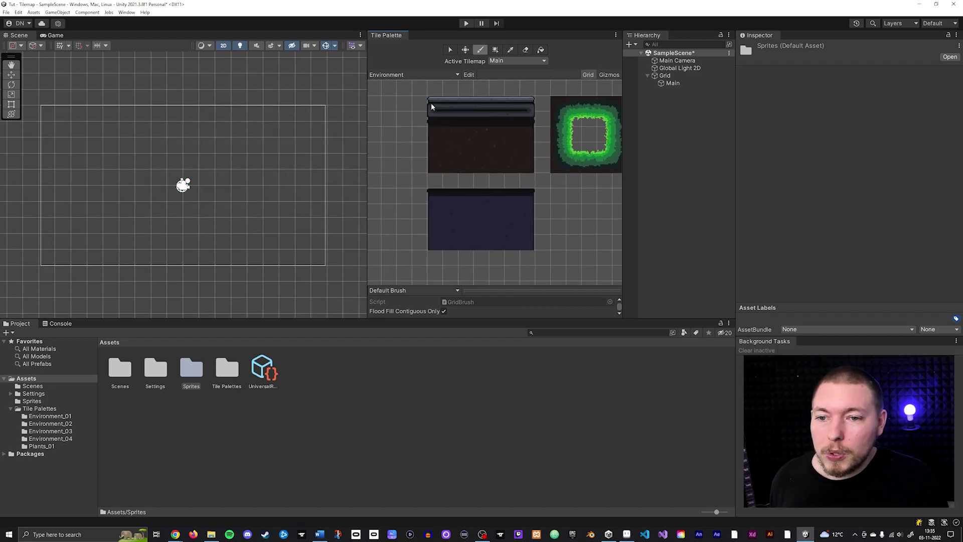
key("i")
mouse_move(429, 100)
left_mouse_down()
mouse_move(488, 137)
mouse_move(520, 140)
mouse_move(507, 163)
left_mouse_up()
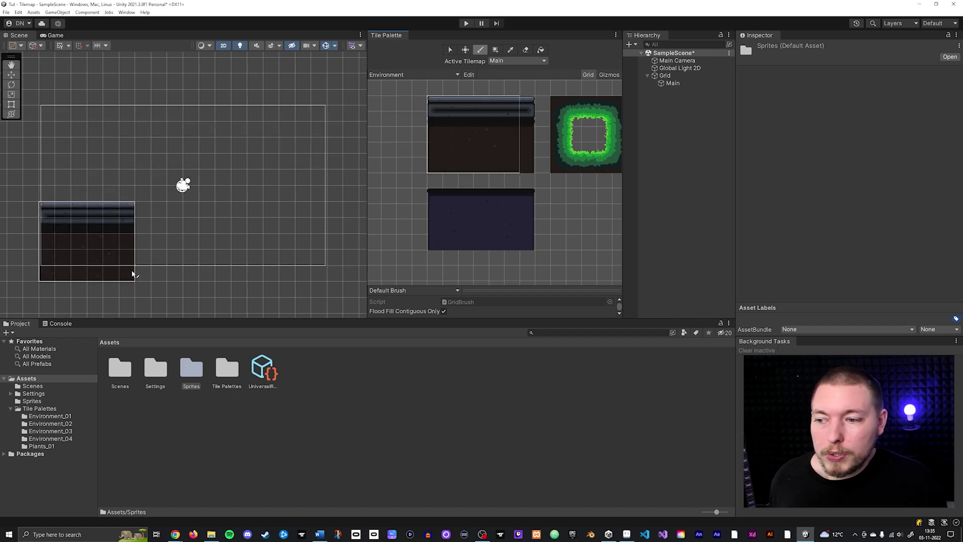
left_click(134, 295)
Paint the block's right-end column at the camera frame's right edge and fill the ground gap with its four middle columns.
key("i")
left_click_drag(527, 86, 532, 168)
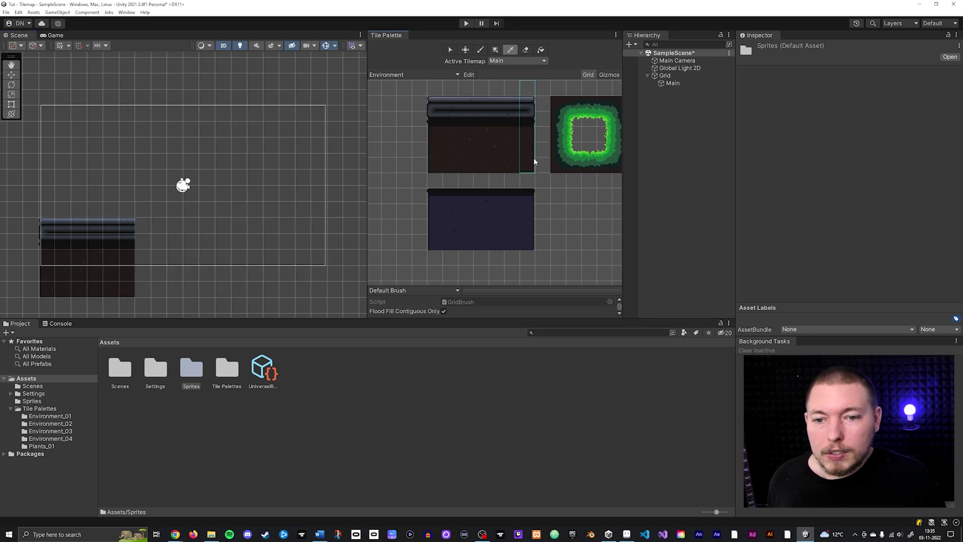
left_click(315, 286)
left_click_drag(460, 106, 507, 166)
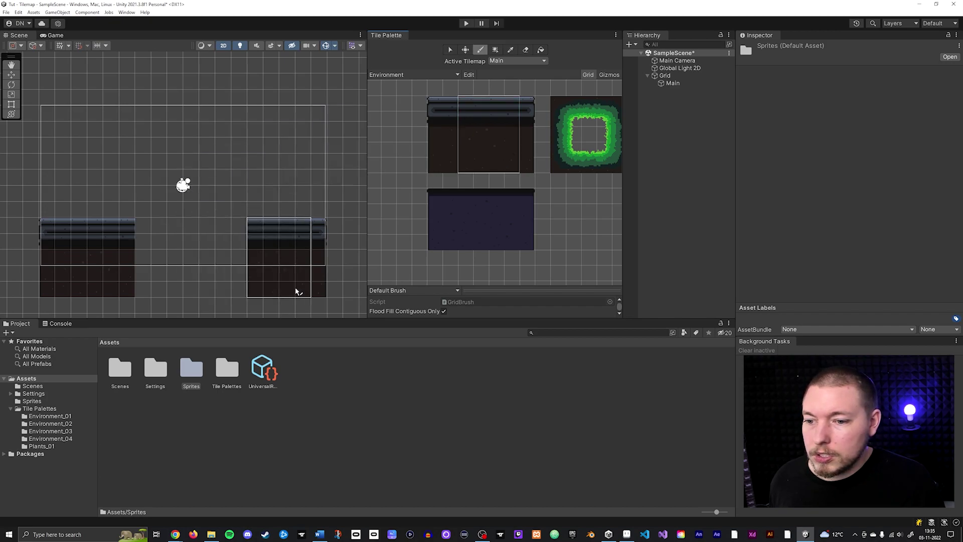
left_click(296, 291)
left_click(240, 286)
left_click(187, 295)
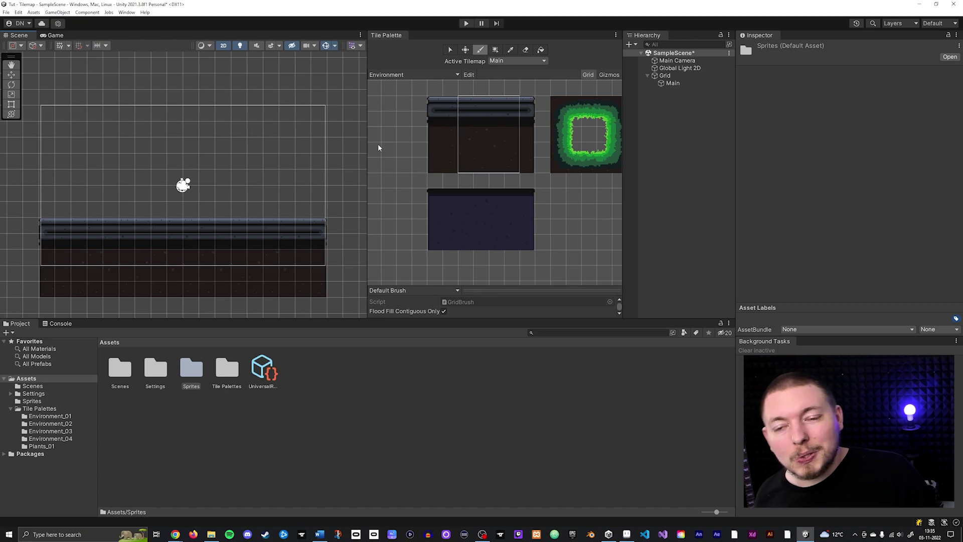
Paint two floating platforms above the ground from the block's top-row tiles, four tiles wide on the left and three on the right.
left_click(435, 104)
left_click_drag(435, 105, 520, 108)
left_click(63, 178)
left_click_drag(527, 104, 508, 106)
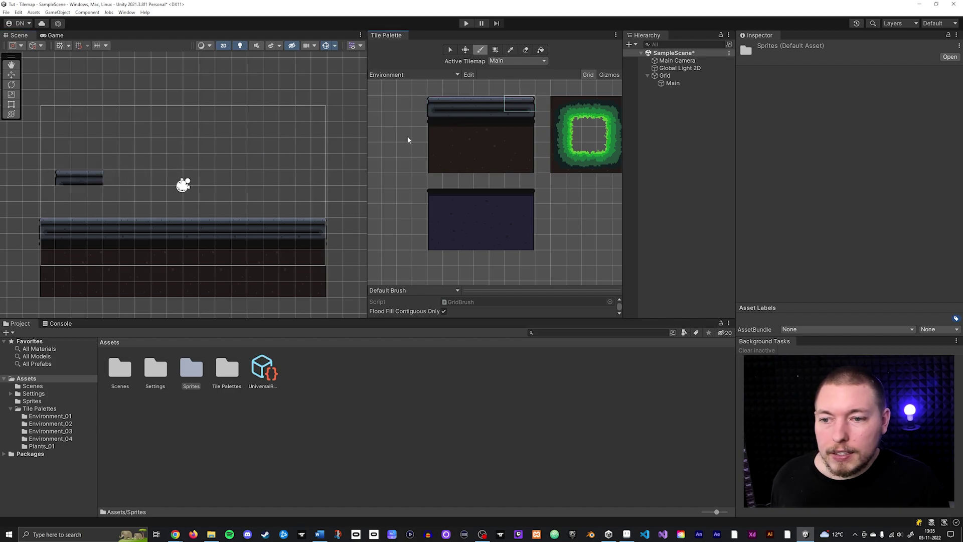
left_click(276, 181)
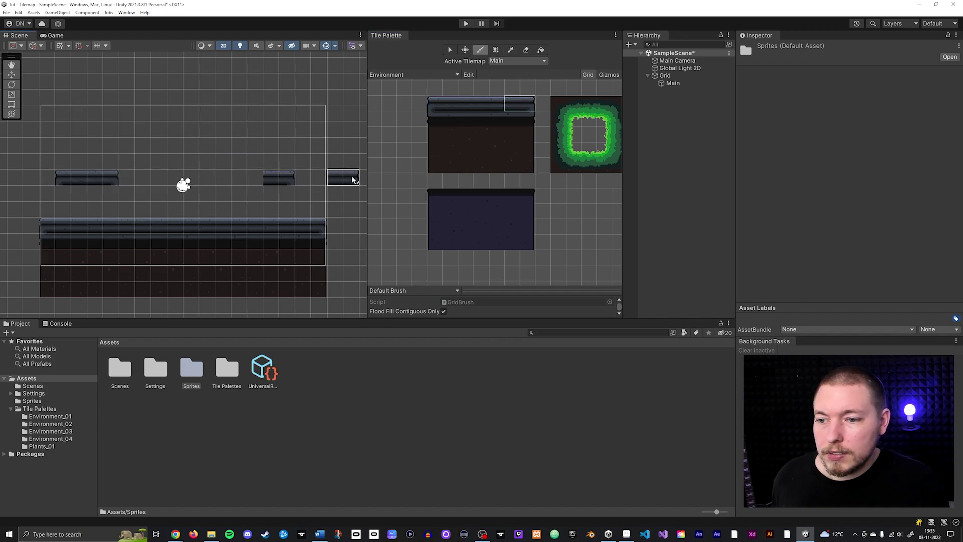
left_click(434, 104)
left_click(255, 178)
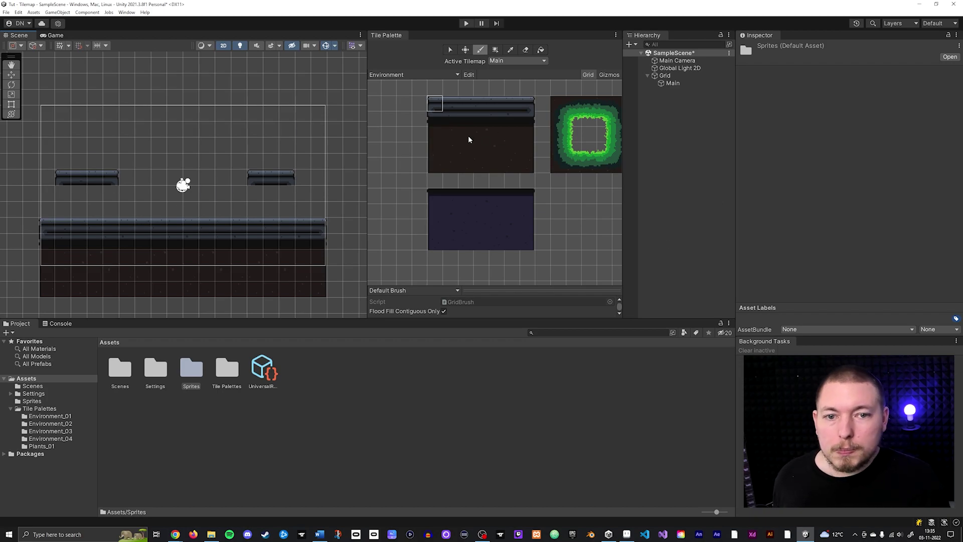
Add a second rectangular tilemap under the Grid object and name it BG Decorations.
right_click(674, 77)
mouse_move(713, 181)
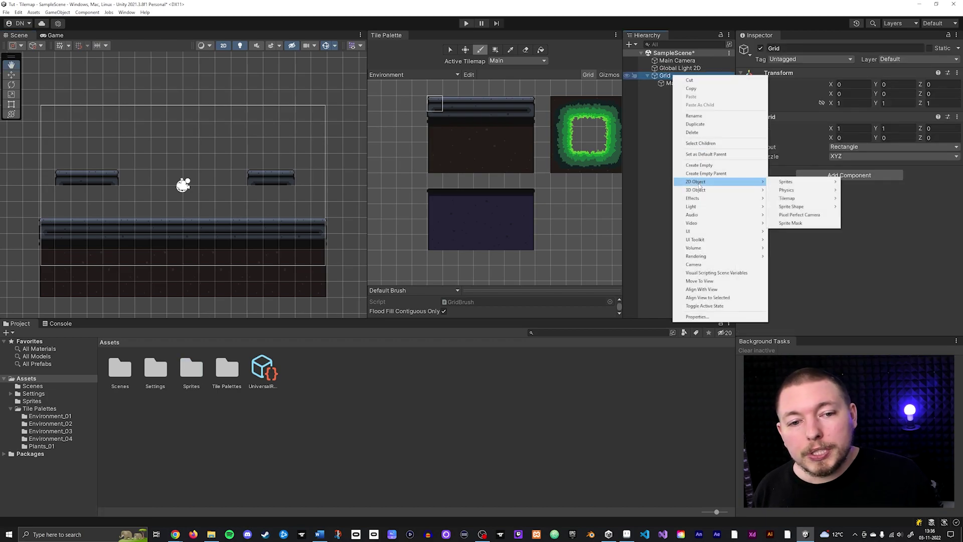
mouse_move(823, 199)
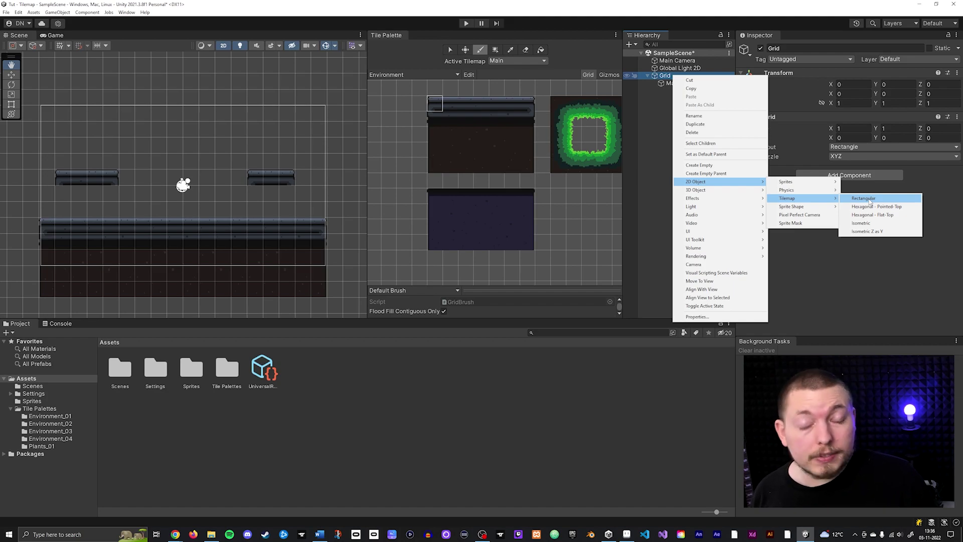
left_click(863, 198)
type("B")
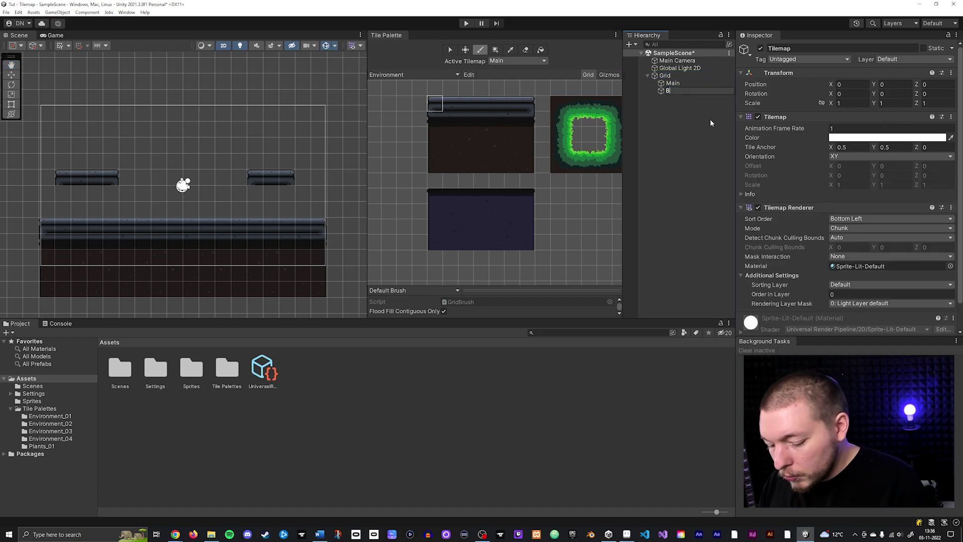
type("G")
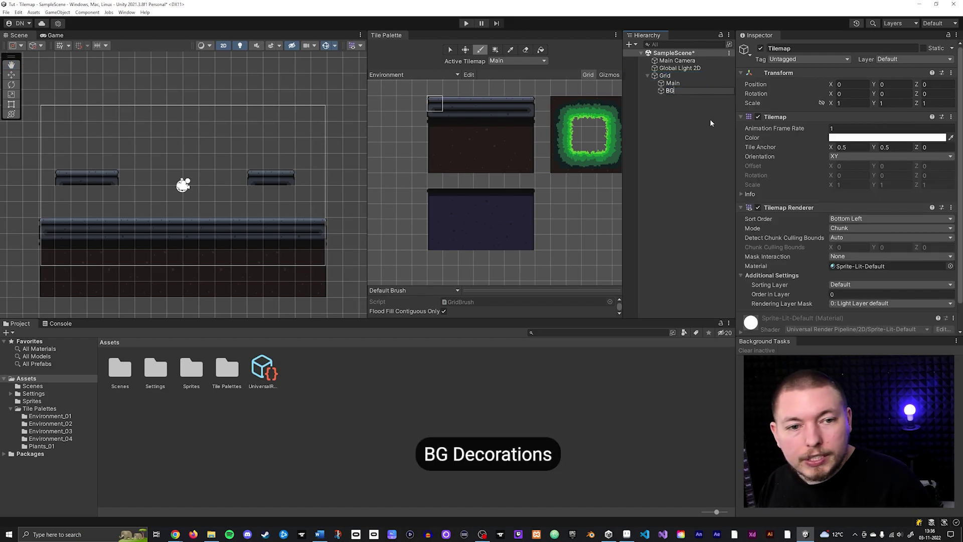
type(" Decorations")
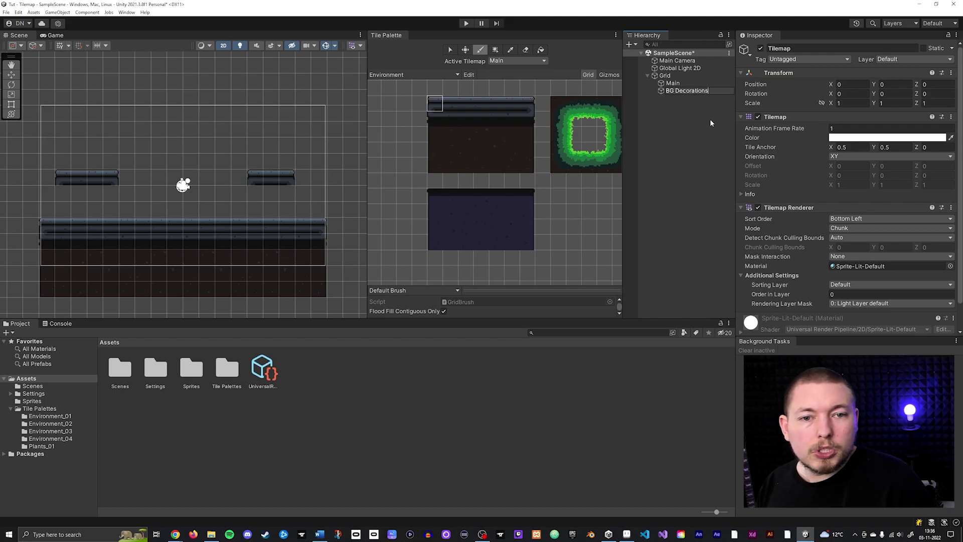
key("Return")
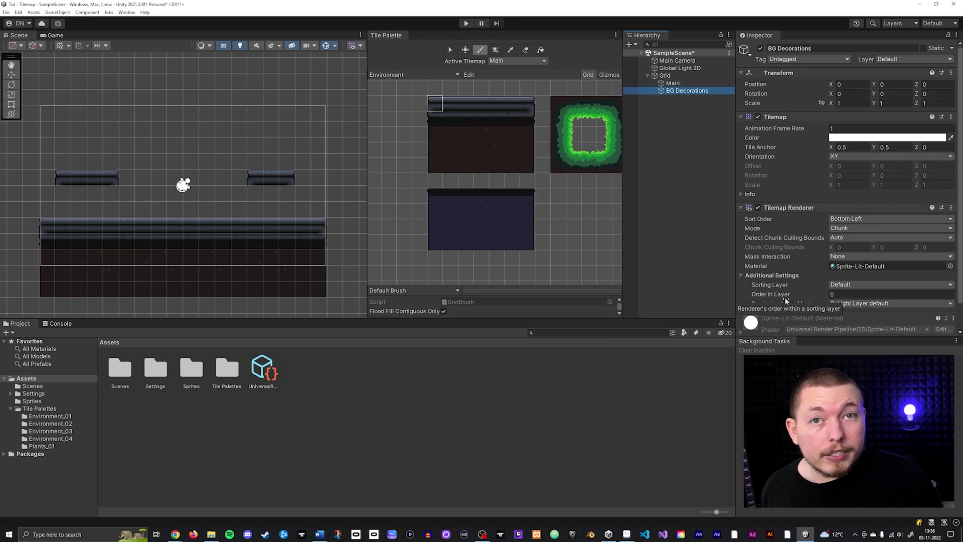
Set the Main tilemap's Order in Layer to 100.
left_click(673, 83)
left_click(841, 295)
type("100")
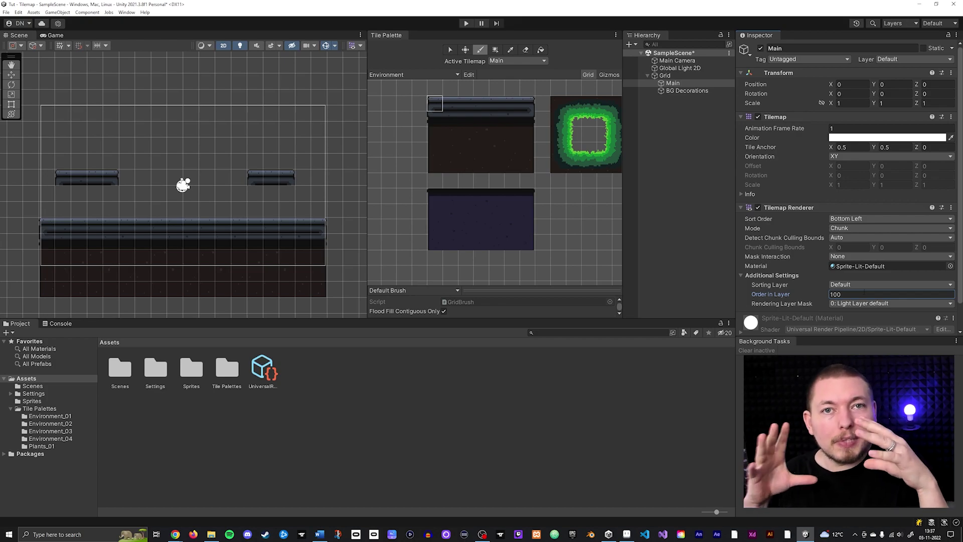
left_click(699, 152)
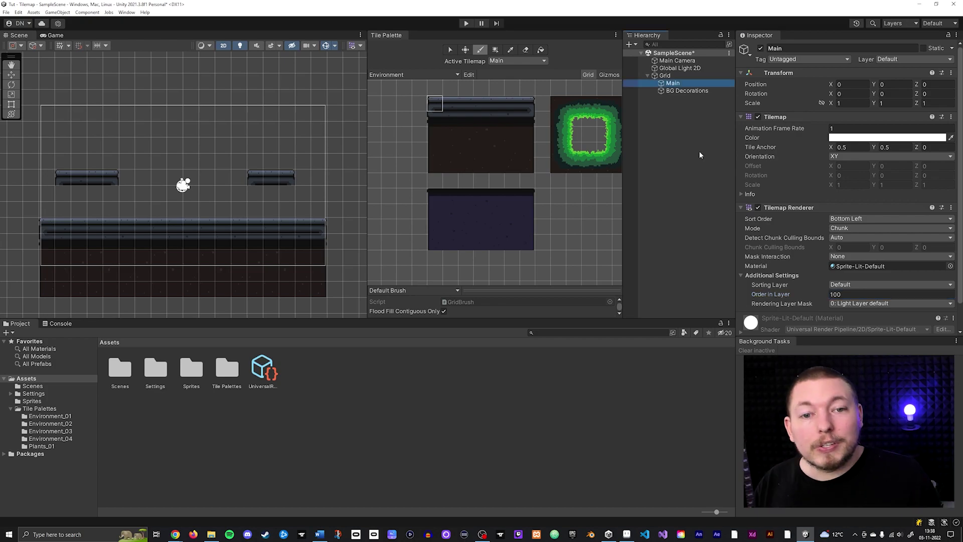
Set the BG Decorations tilemap's Order in Layer to 50.
left_click(681, 92)
left_click(862, 295)
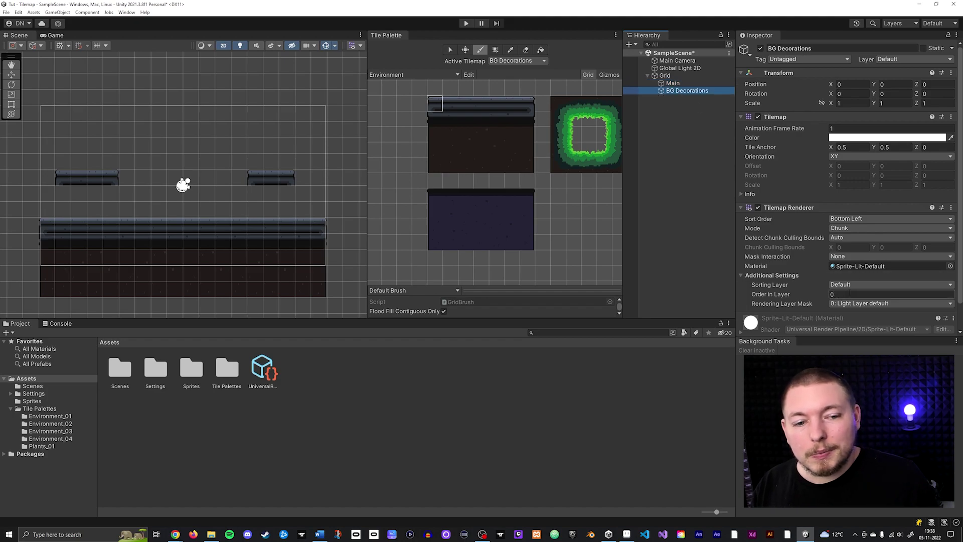
type("50")
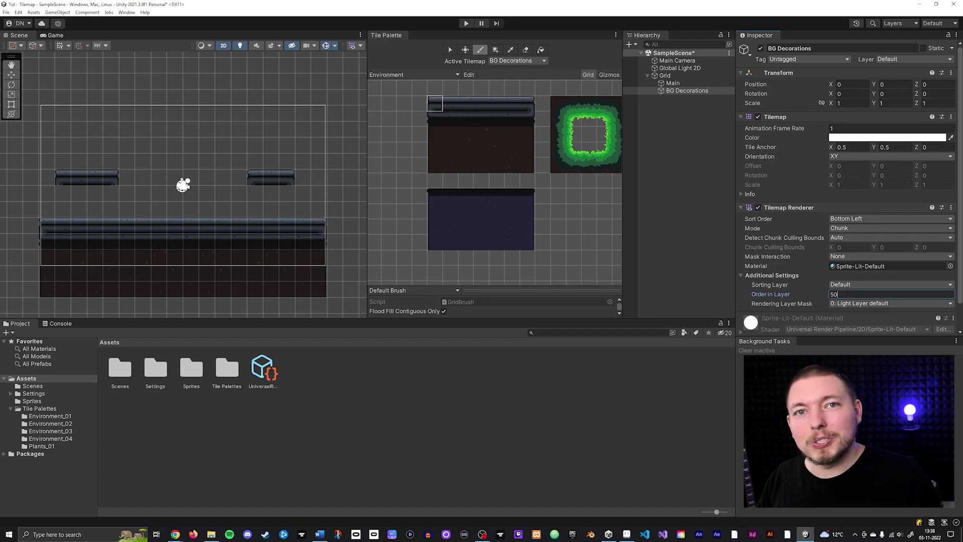
left_click(702, 93)
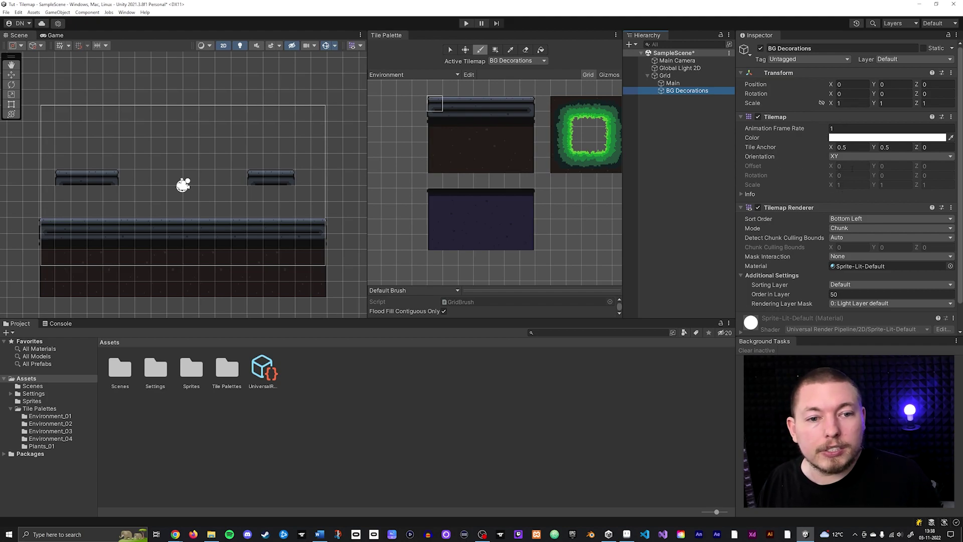
Pick up the whole tree from the Decorations palette and compare its brush preview on the Main and BG Decorations tilemaps.
left_click(420, 73)
left_click(408, 83)
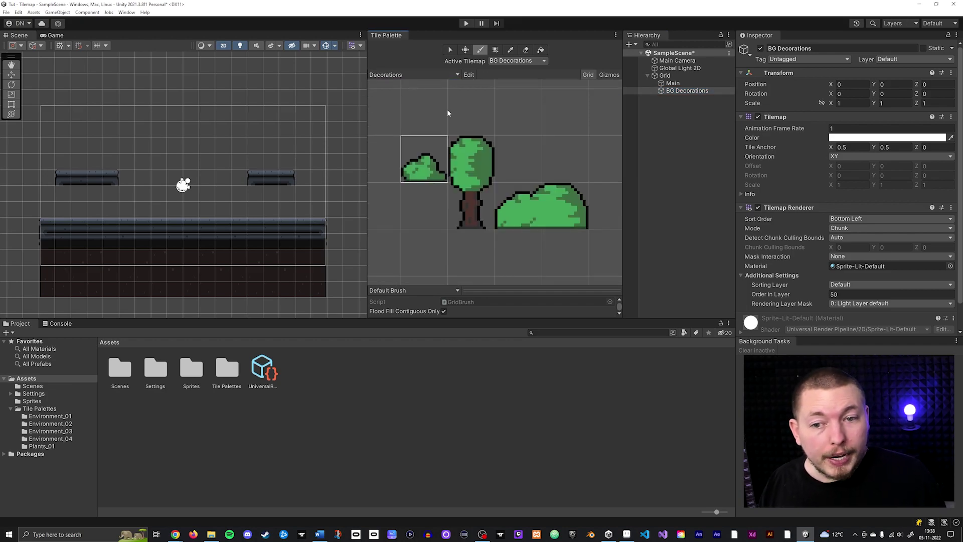
left_click(478, 156)
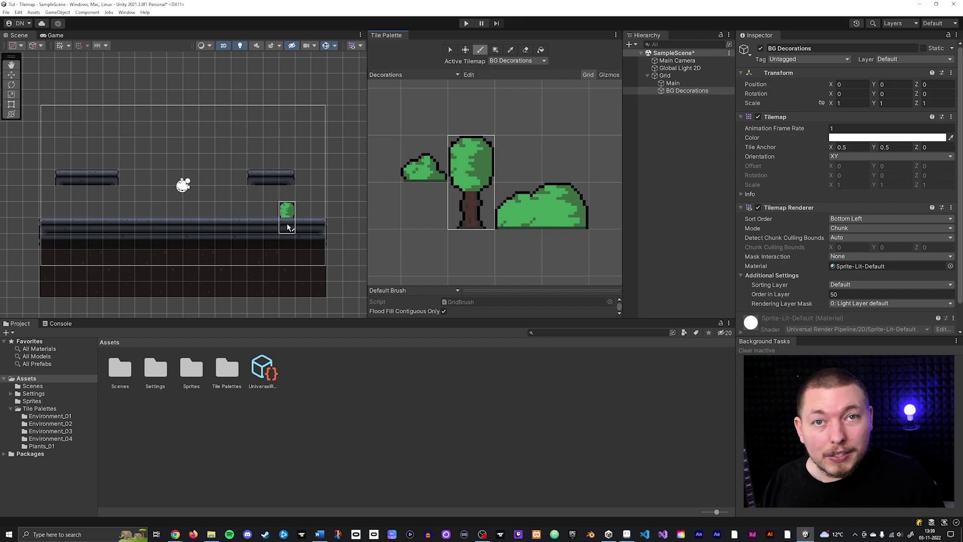
left_click(672, 84)
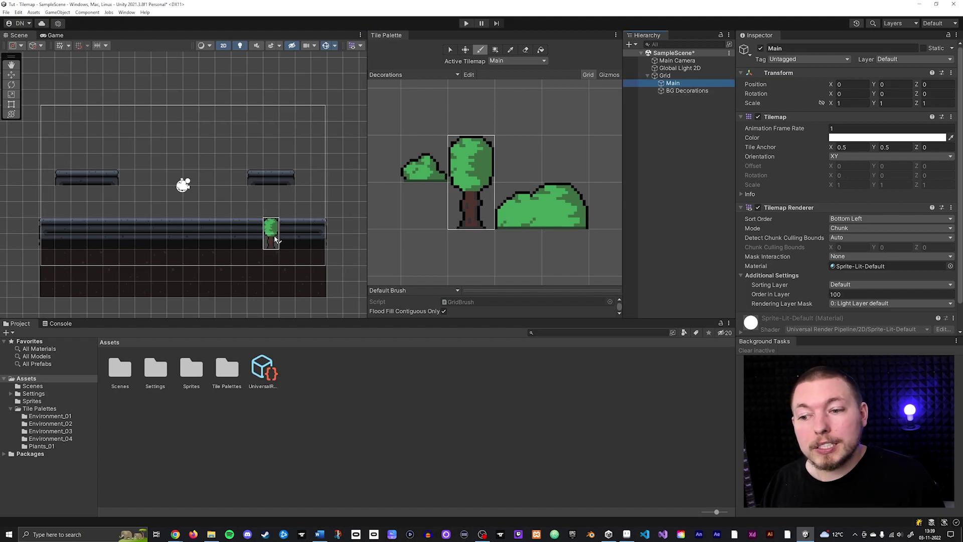
left_click(690, 92)
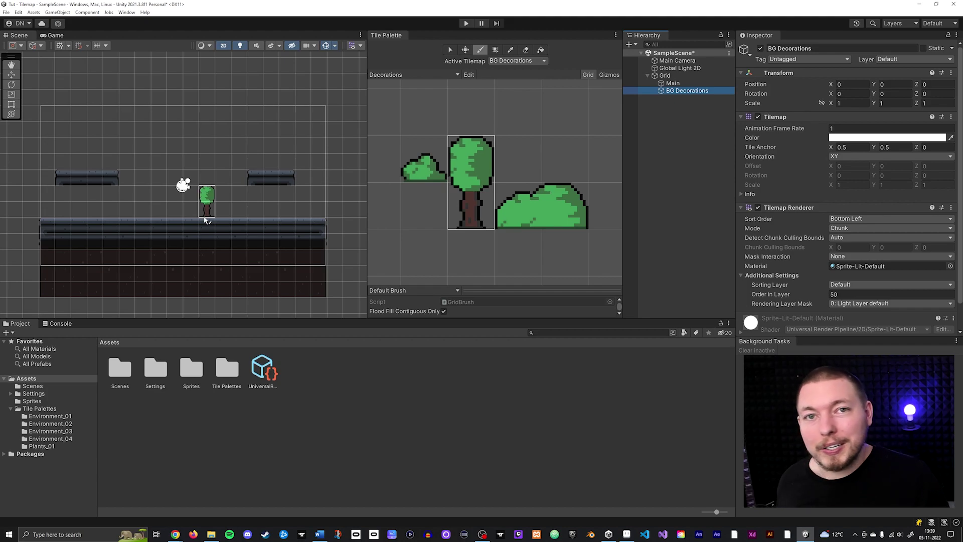
Paint trees on BG Decorations near the ground's left end and toward the right end of each floating platform.
left_click(65, 218)
left_click(115, 170)
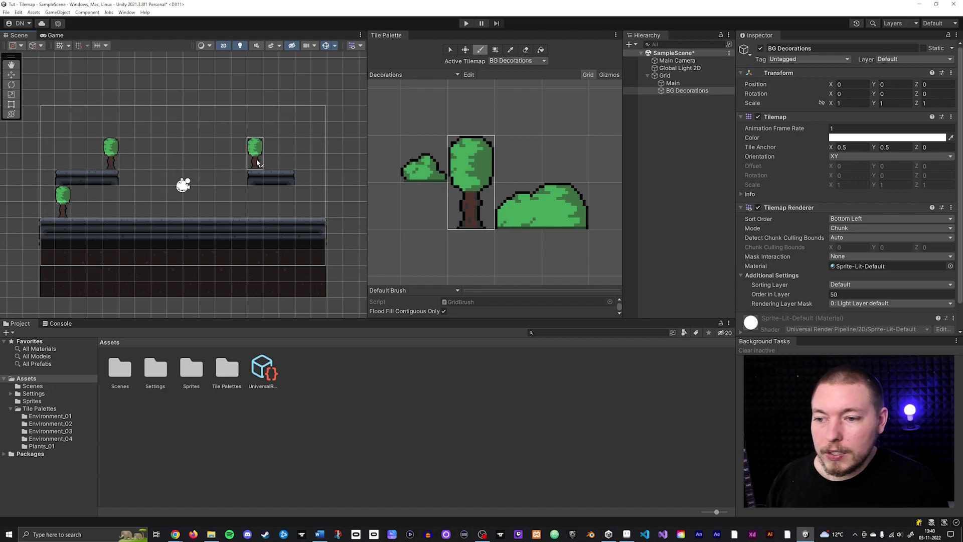
left_click(283, 168)
Paint small bushes at the left end of the left floating platform and at the far left end of the ground.
left_click(420, 162)
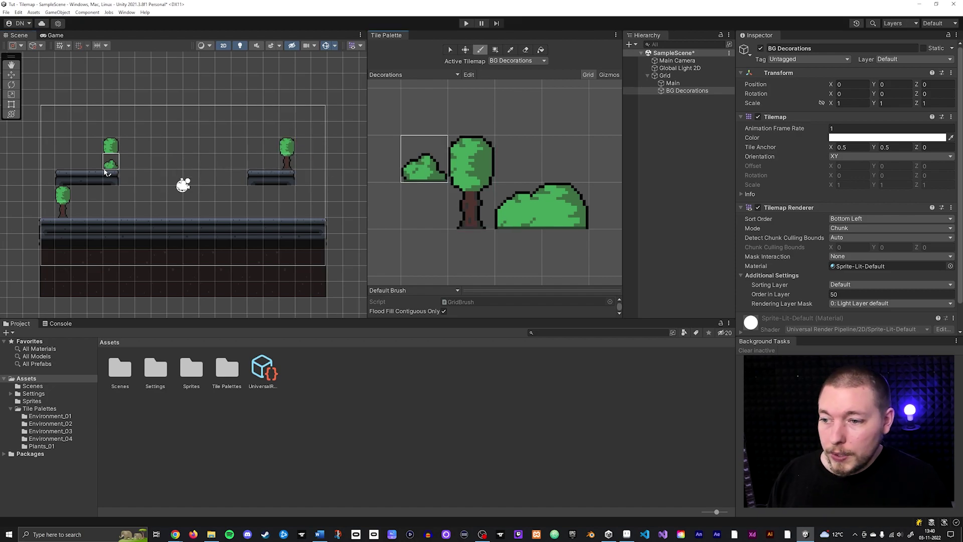
left_click(64, 166)
left_click(47, 211)
Paint the large bush at the ground's right end, a small bush to its left, and the treetop tile alone near mid-ground.
left_click(543, 203)
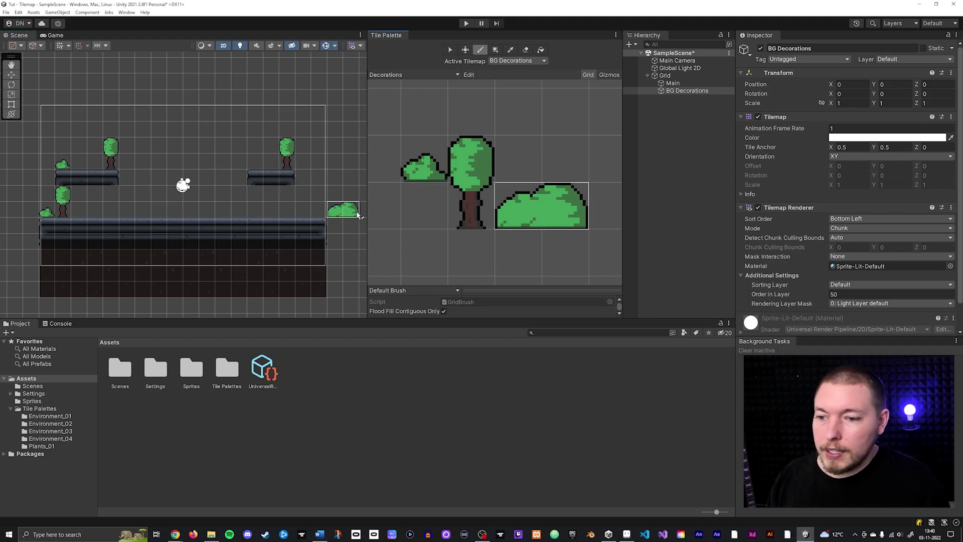
left_click(326, 213)
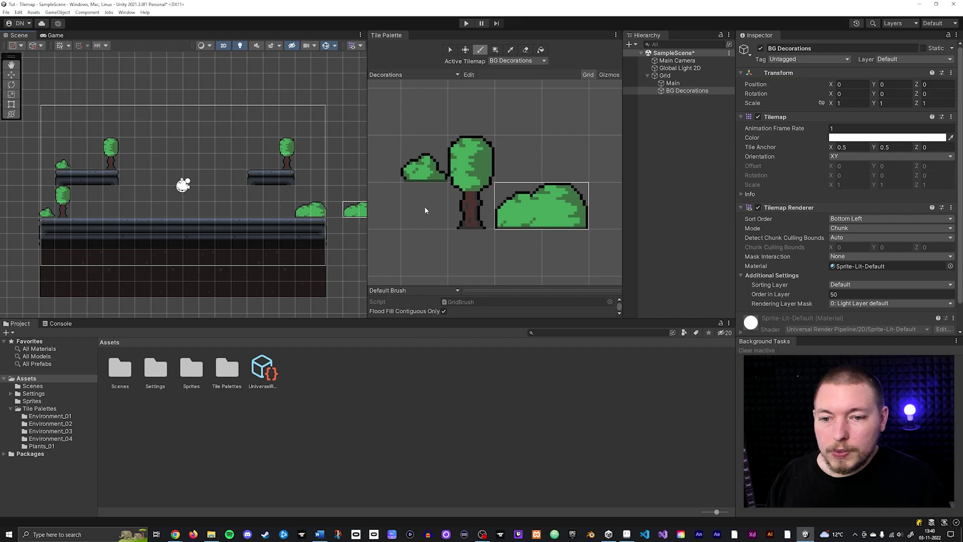
left_click(421, 161)
left_click(266, 215)
left_click_drag(474, 158, 474, 197)
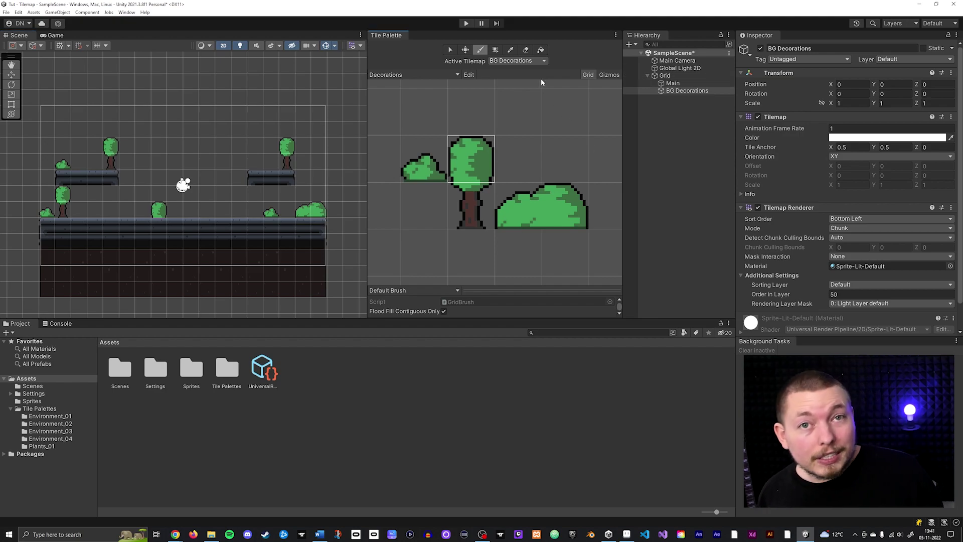
Erase the tree at the right end of the left floating platform from BG Decorations.
left_click(527, 50)
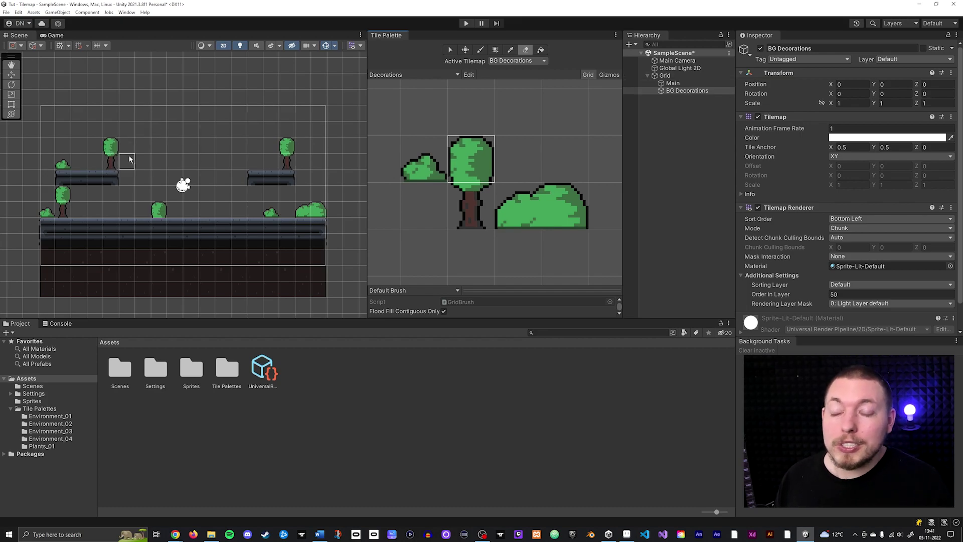
mouse_move(112, 161)
left_mouse_down()
mouse_move(86, 154)
mouse_move(111, 145)
left_mouse_up()
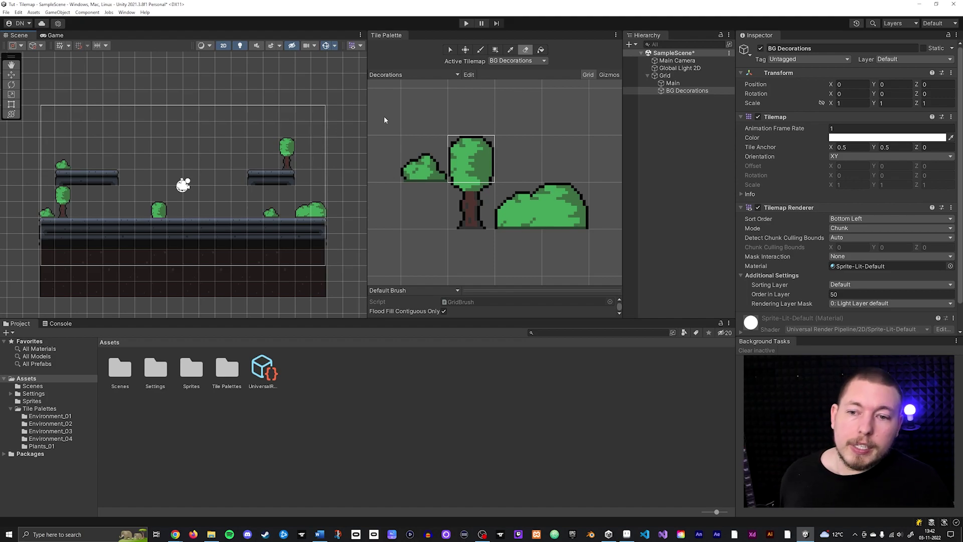
Switch to Aseprite, scribble light-blue lines across the top of the Environment_01 tileset, and export it as Environment_01.png.
left_click(626, 535)
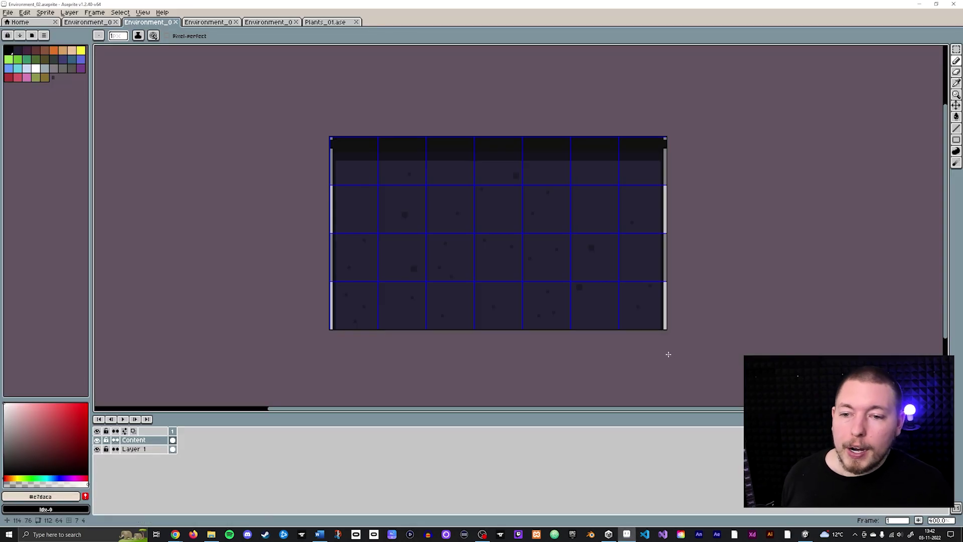
key("ctrl+shift+Tab")
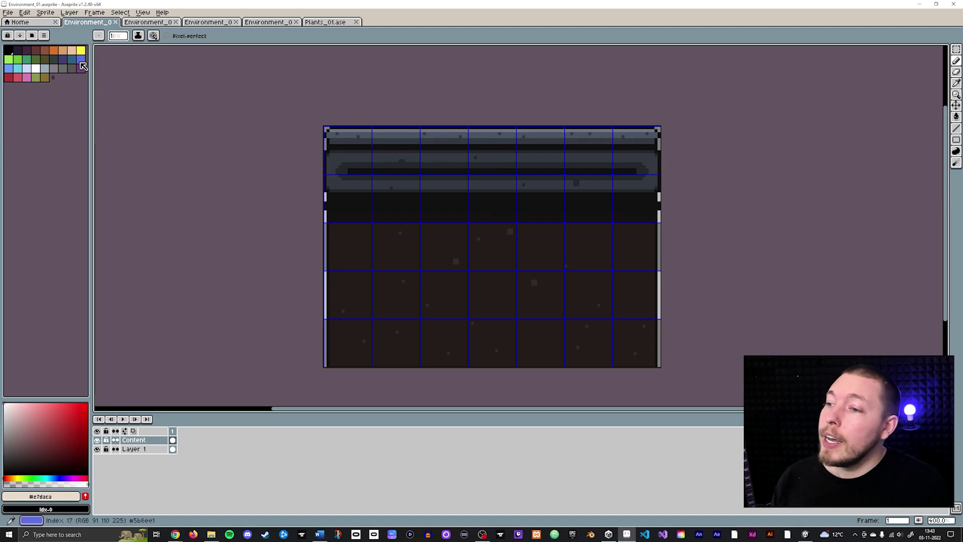
left_click(9, 68)
mouse_move(379, 151)
left_mouse_down()
mouse_move(582, 159)
mouse_move(557, 194)
mouse_move(607, 142)
left_mouse_up()
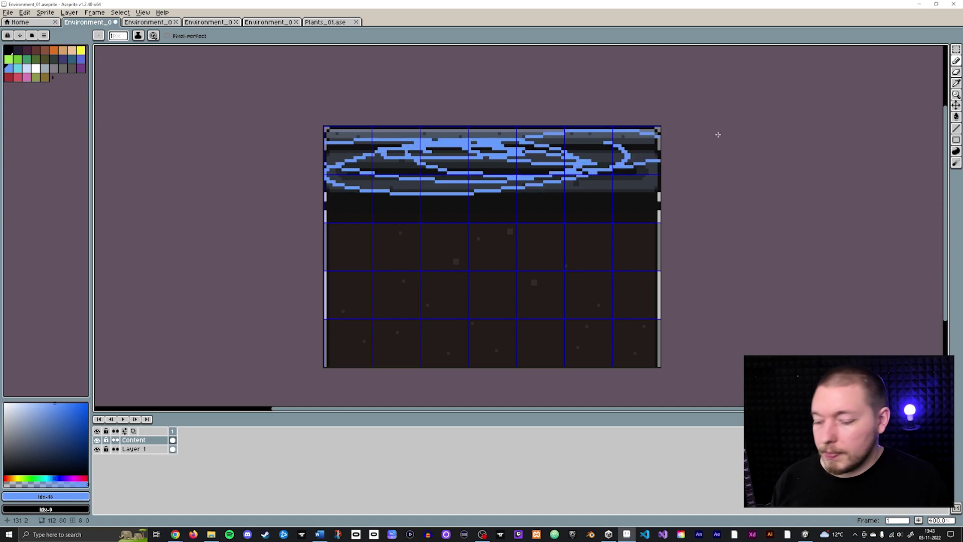
key("ctrl+shift+e")
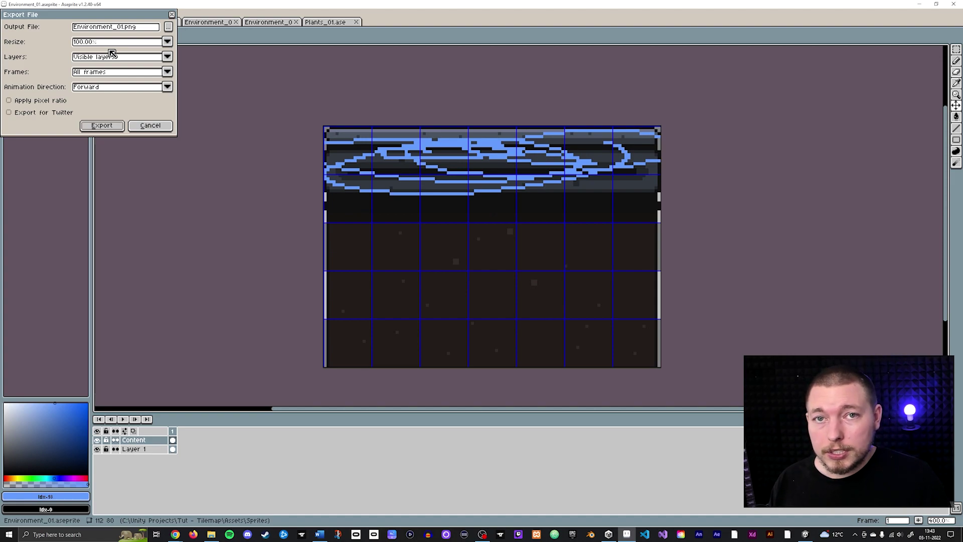
left_click(103, 125)
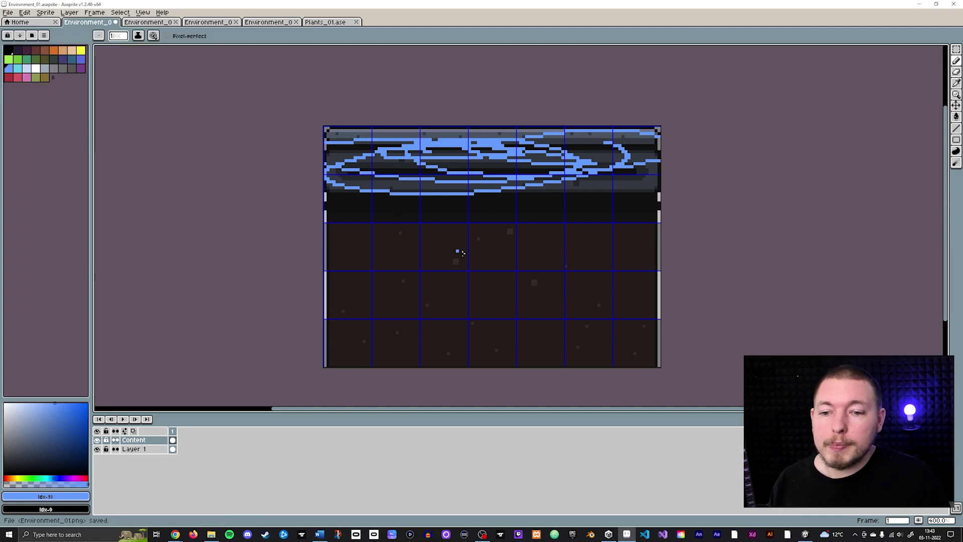
Return to Unity and examine the re-exported Environment_01 texture from the Sprites folder in an enlarged preview.
left_click(805, 533)
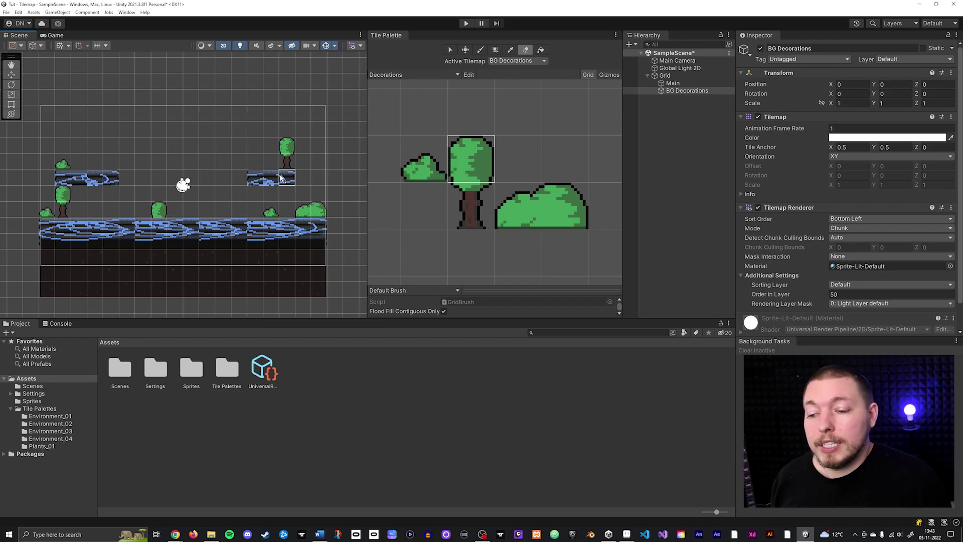
double_click(191, 369)
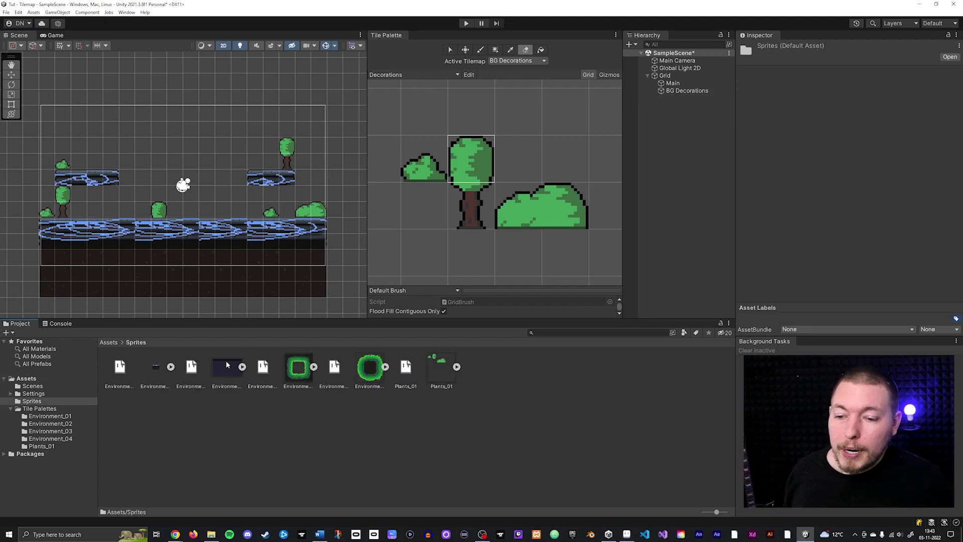
left_click(155, 366)
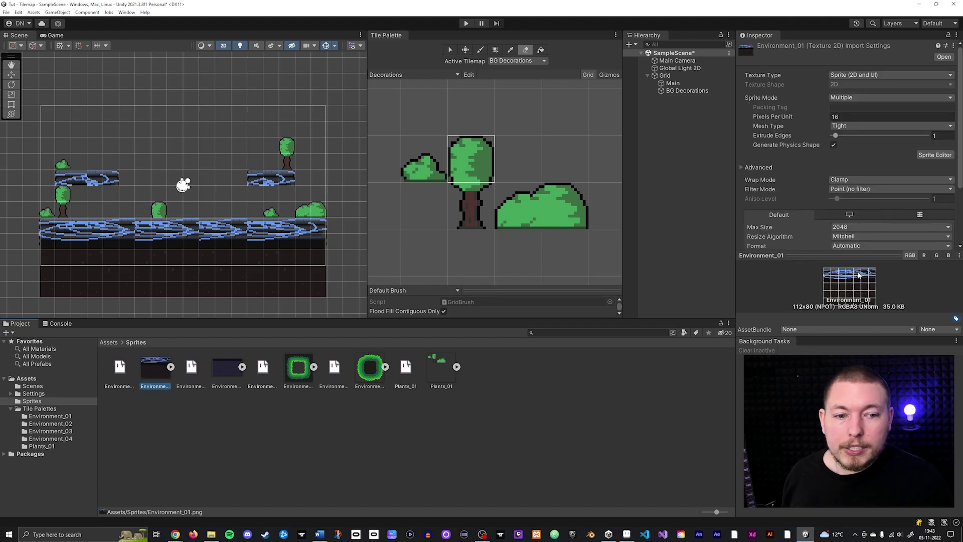
left_click_drag(859, 256, 868, 160)
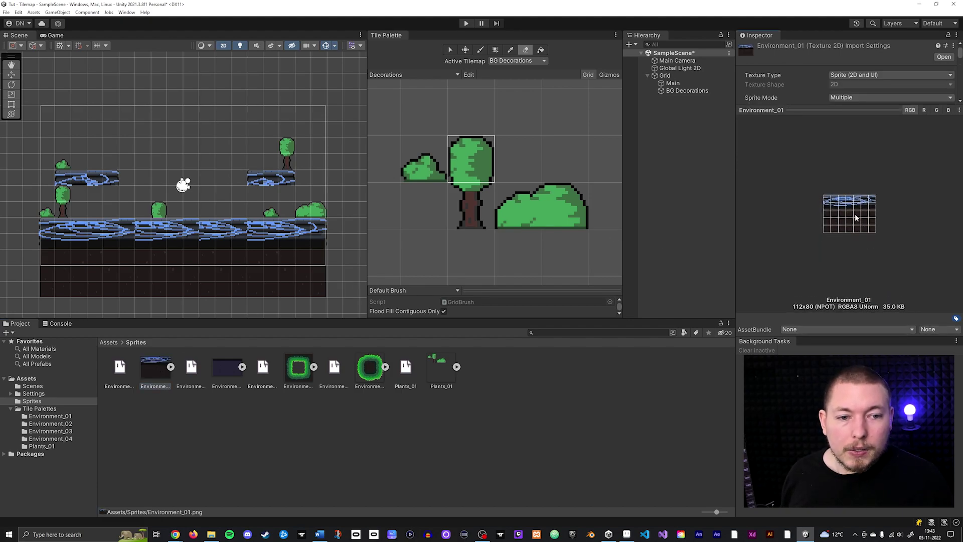
left_click_drag(834, 110, 834, 262)
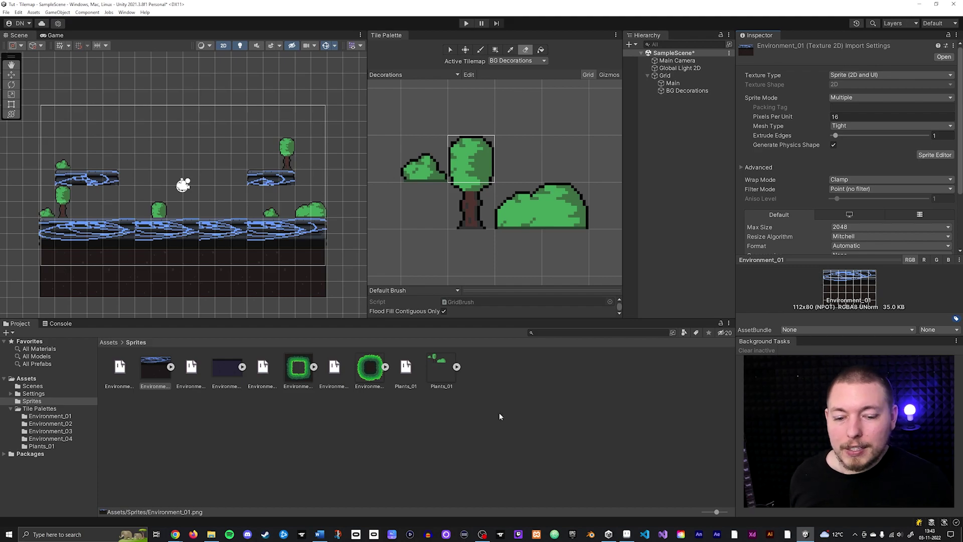
Switch to Aseprite, make Layer 2 of Plants_01 visible, and export the sheet as Plants_01.png.
left_click(627, 534)
left_click(323, 22)
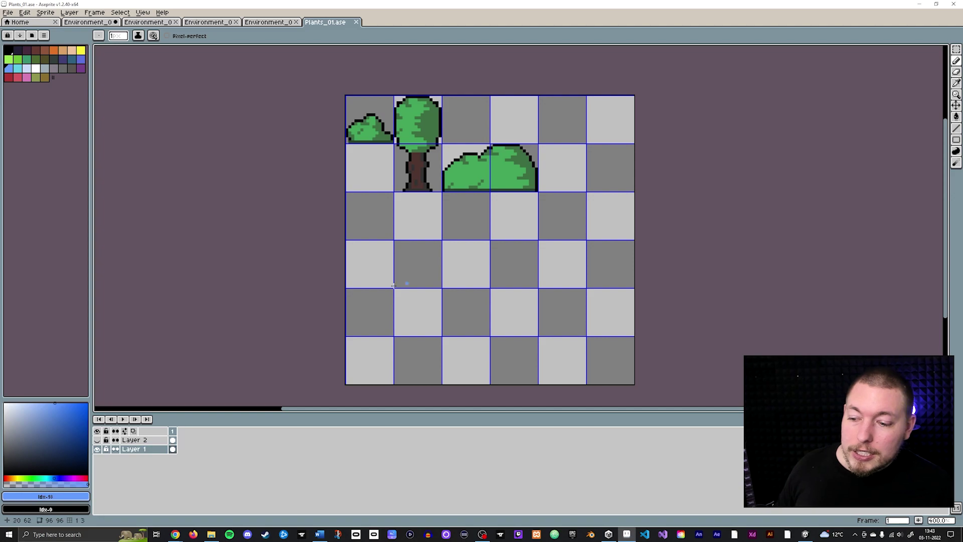
left_click(98, 440)
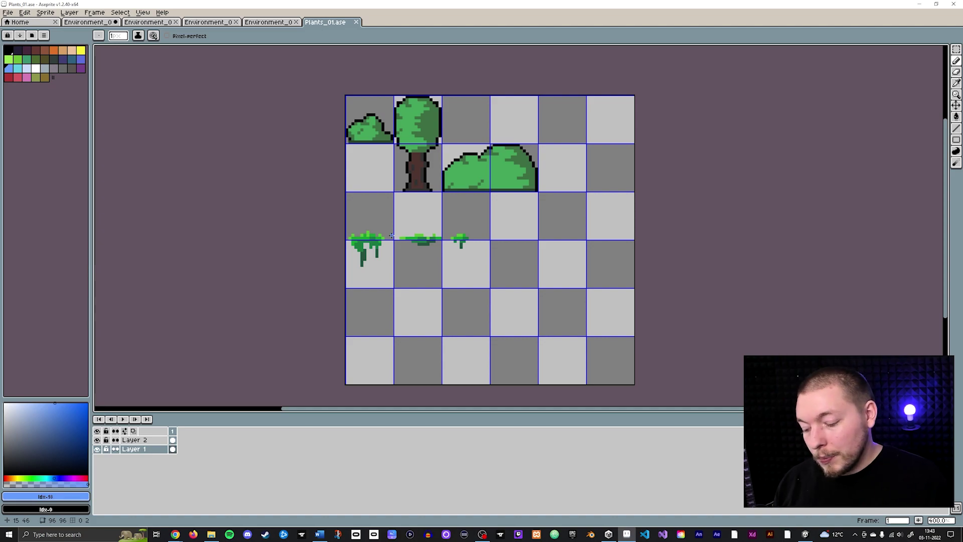
key("ctrl+shift+e")
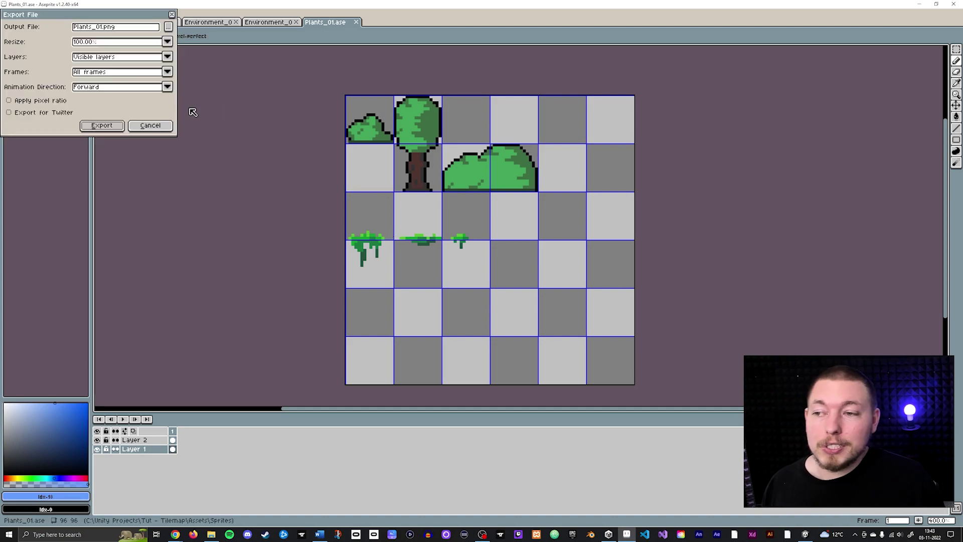
left_click(110, 129)
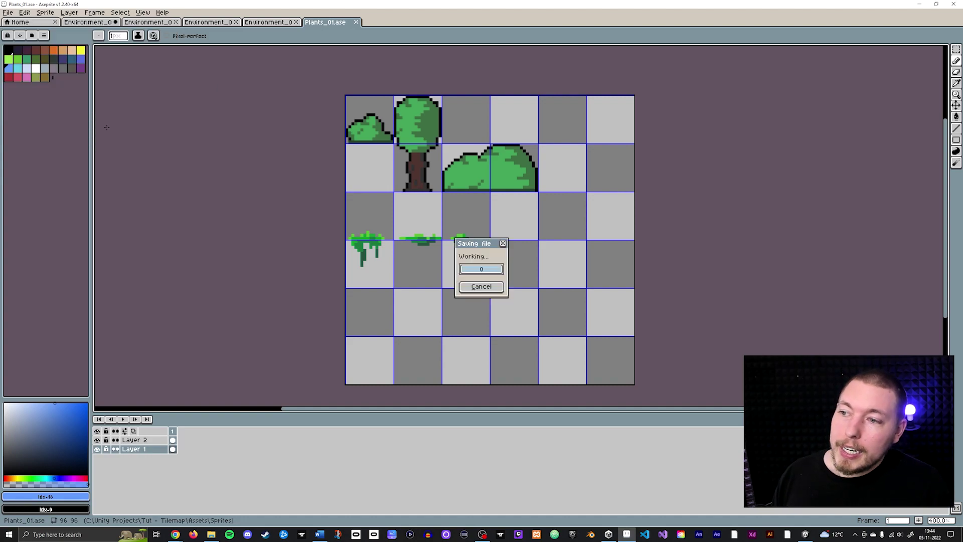
Return to Unity and compare the Environment and Decorations palettes to see which tiles reflect the re-exported sprite sheets.
left_click(806, 535)
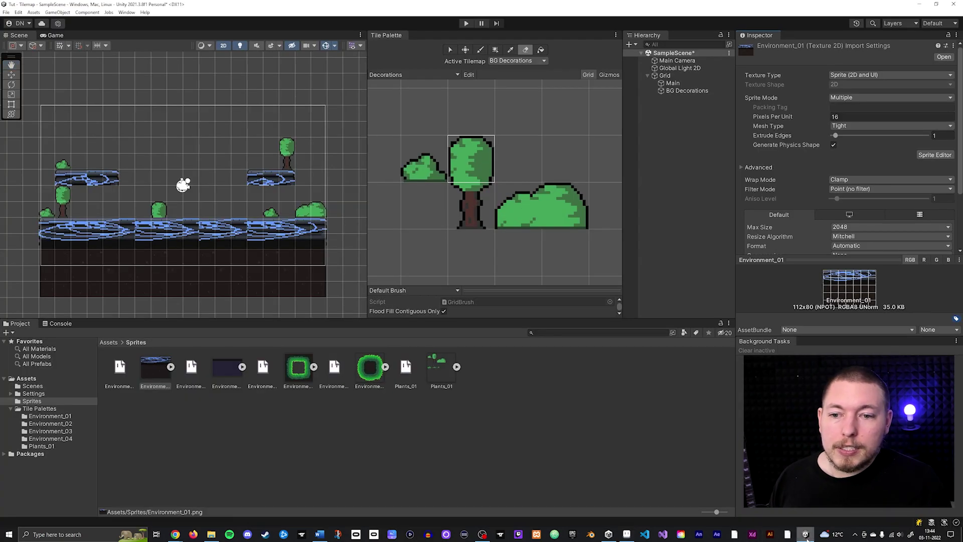
middle_click_drag(536, 235, 524, 199)
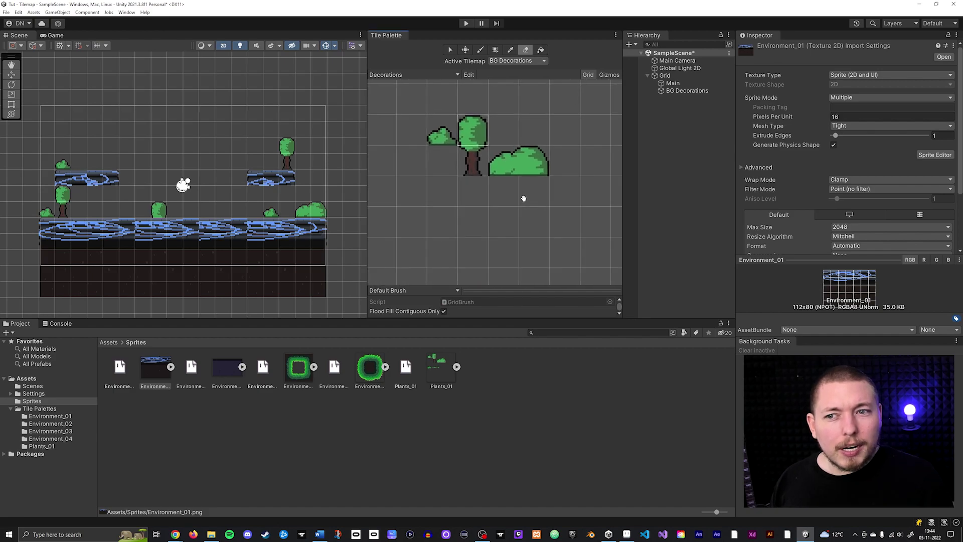
left_click(402, 77)
left_click(402, 92)
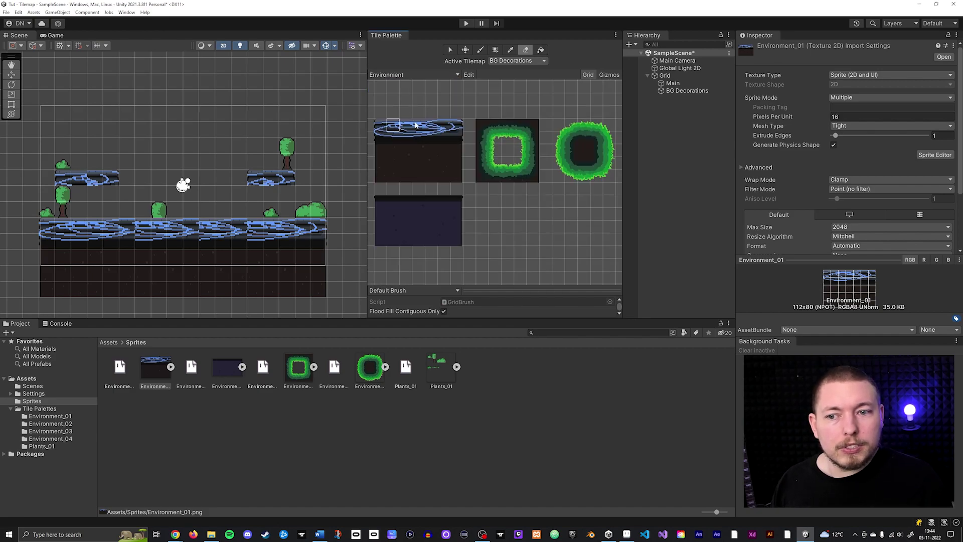
left_click(457, 138)
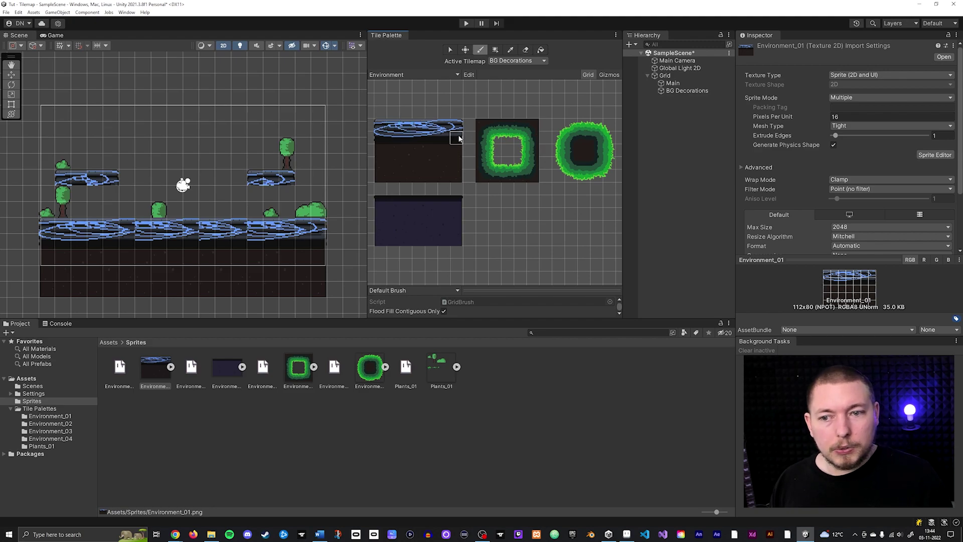
left_click(402, 75)
left_click(402, 83)
scroll(427, 200, "down", 3)
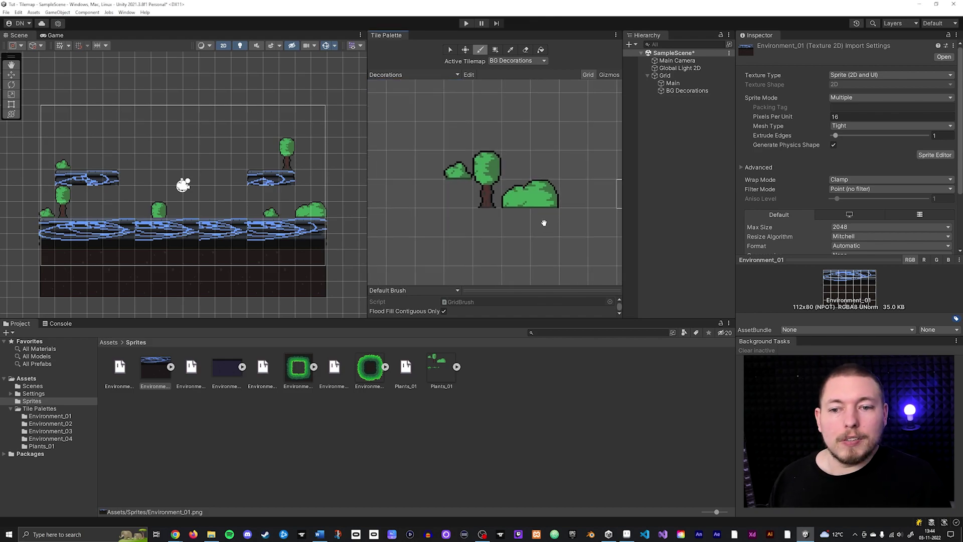
middle_click_drag(547, 227, 519, 194)
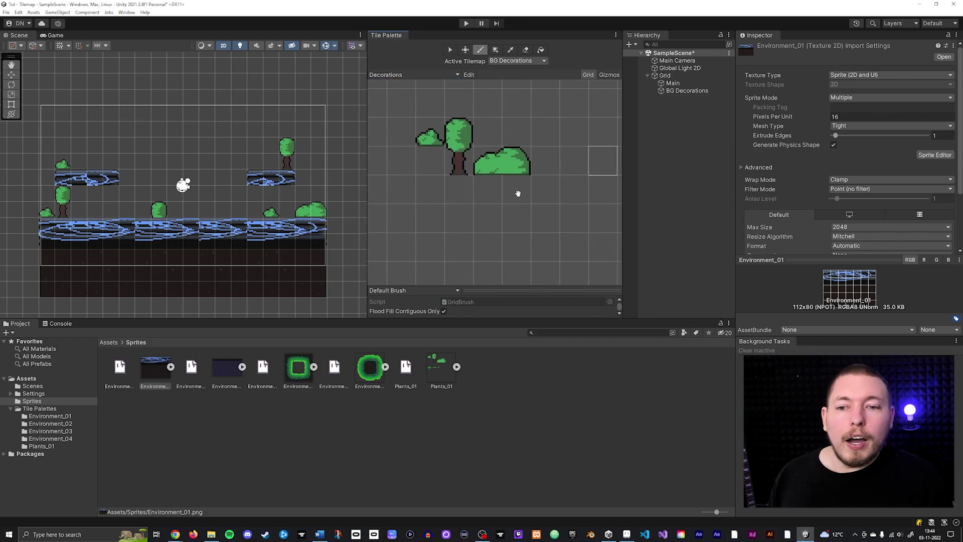
Open Plants_01 in the Sprite Editor and set its 16 by 16 Grid By Cell Size slicing method to Safe.
left_click(435, 370)
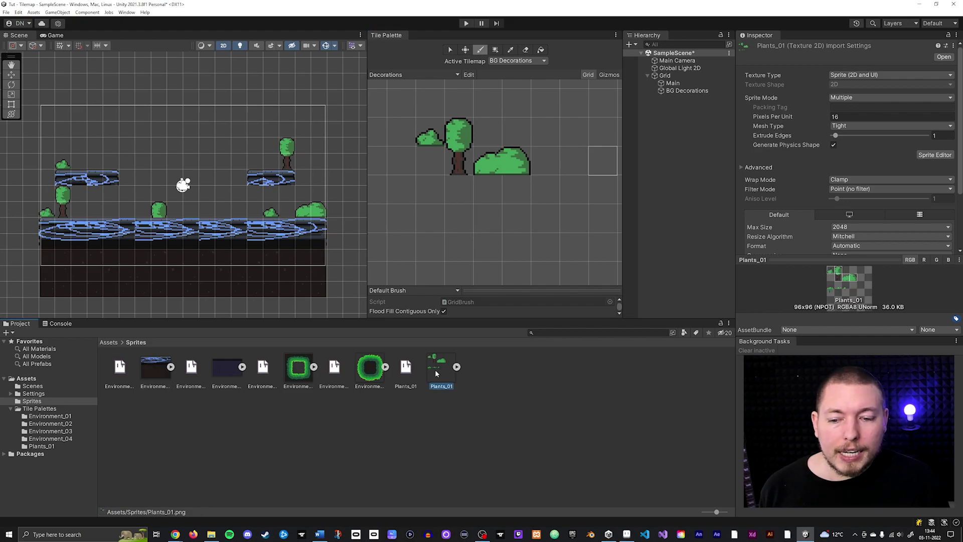
left_click(934, 155)
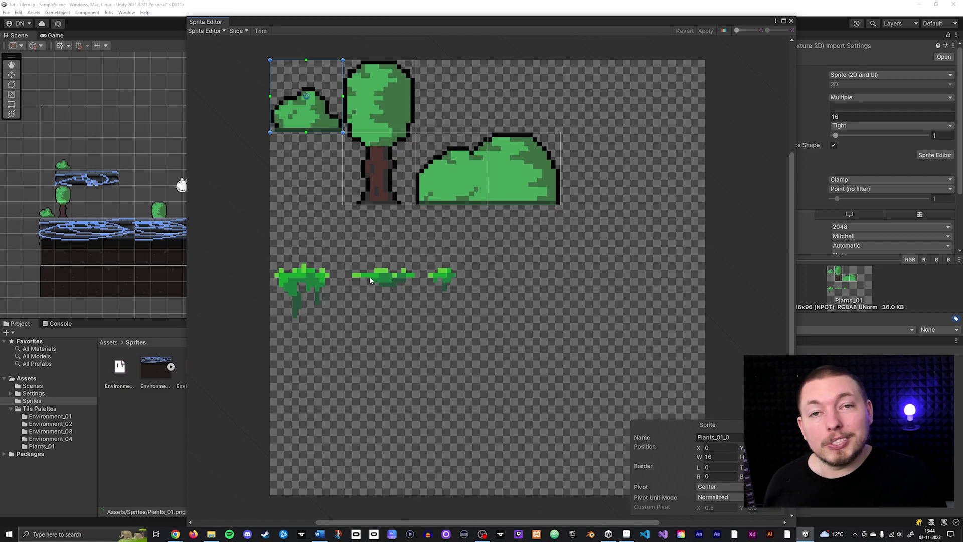
left_click(237, 30)
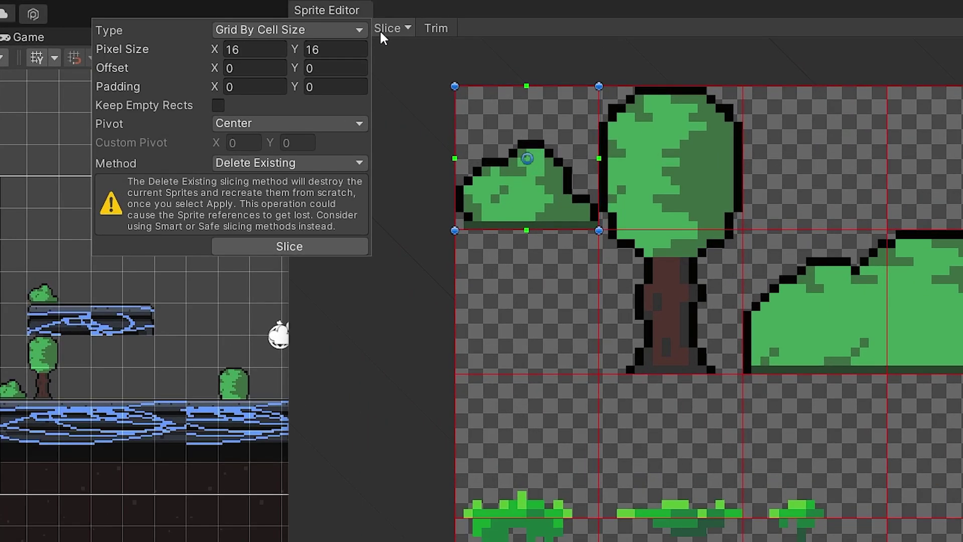
left_click(331, 161)
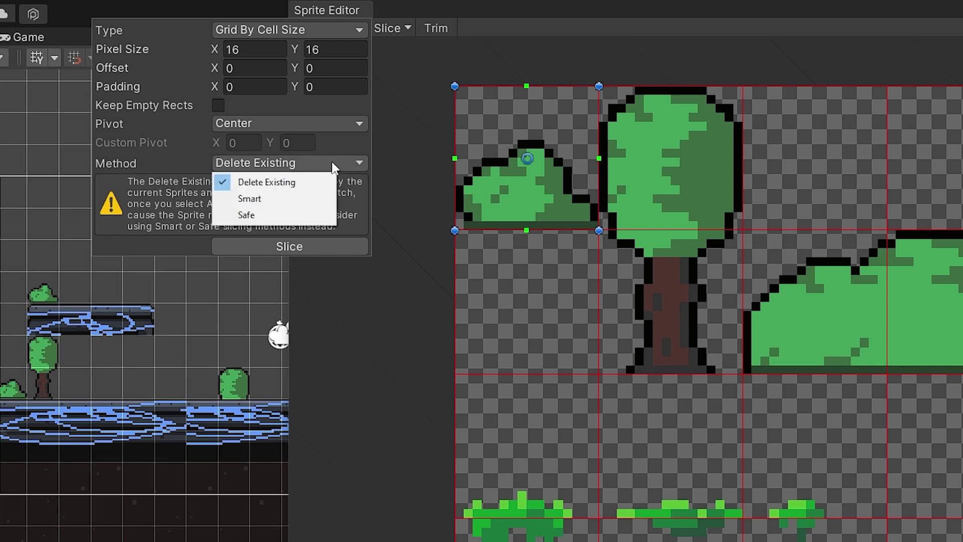
left_click(287, 216)
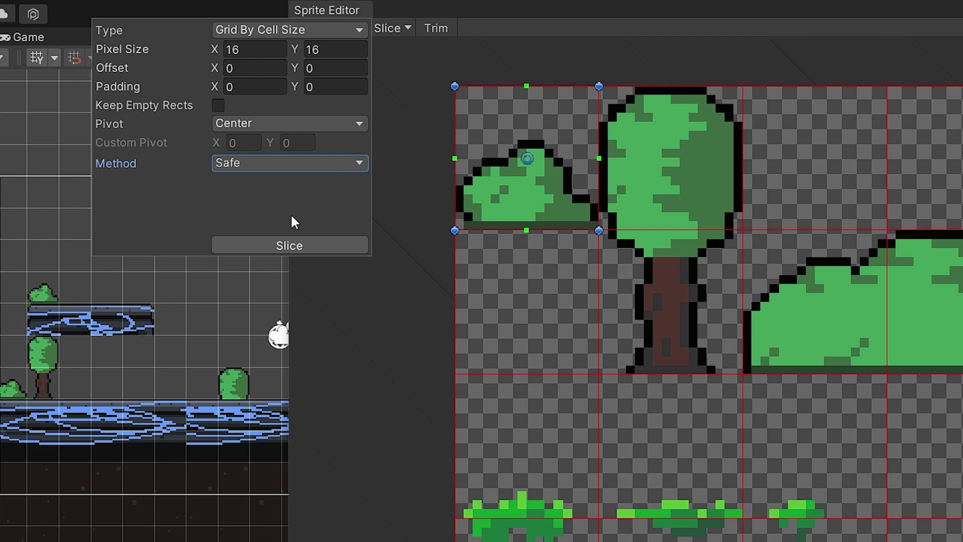
Inspect the existing bush and tree slices, and slice Plants_01 into 16 by 16 cells with the Safe method.
left_click(537, 125)
left_click(703, 144)
left_click(705, 300)
left_click(936, 357)
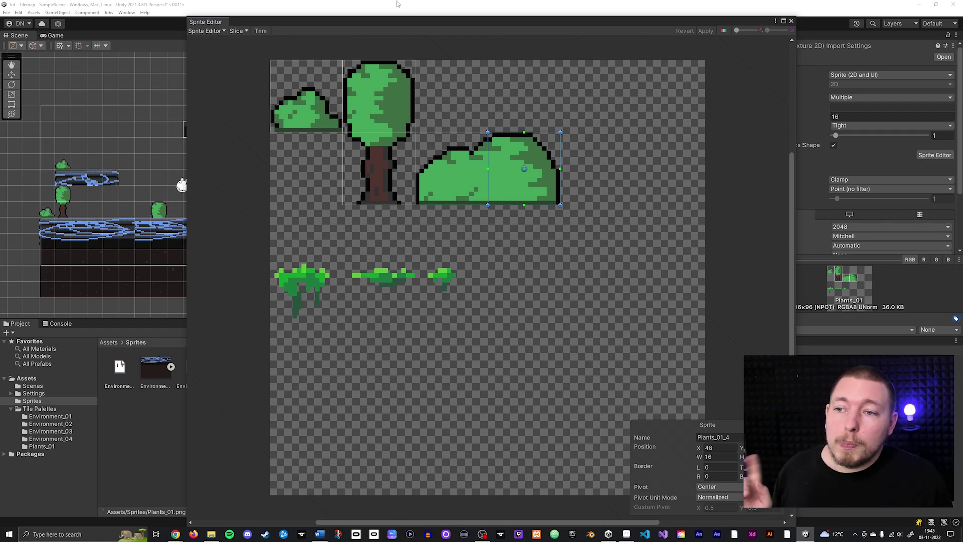
left_click(246, 31)
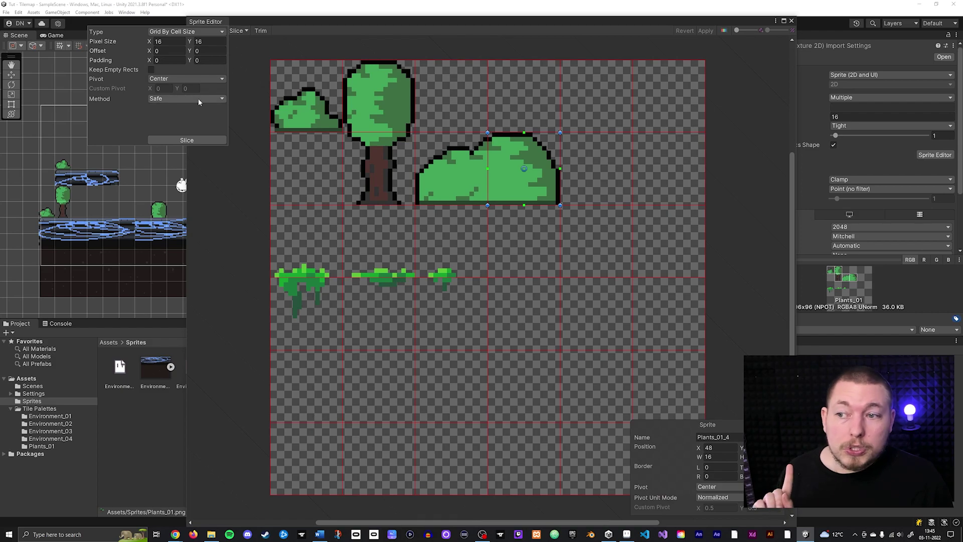
left_click(197, 139)
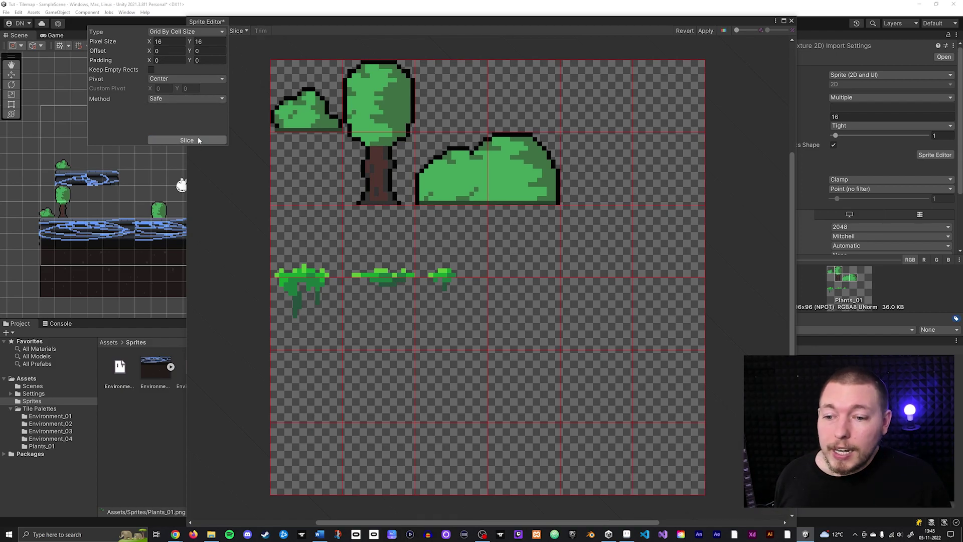
Check the sprite names and slice rectangles of the hanging grass, small bush, tree and large bush in Plants_01.
left_click(387, 266)
left_click(288, 254)
left_click(307, 298)
left_click(307, 98)
left_click(379, 100)
left_click(390, 155)
left_click(460, 160)
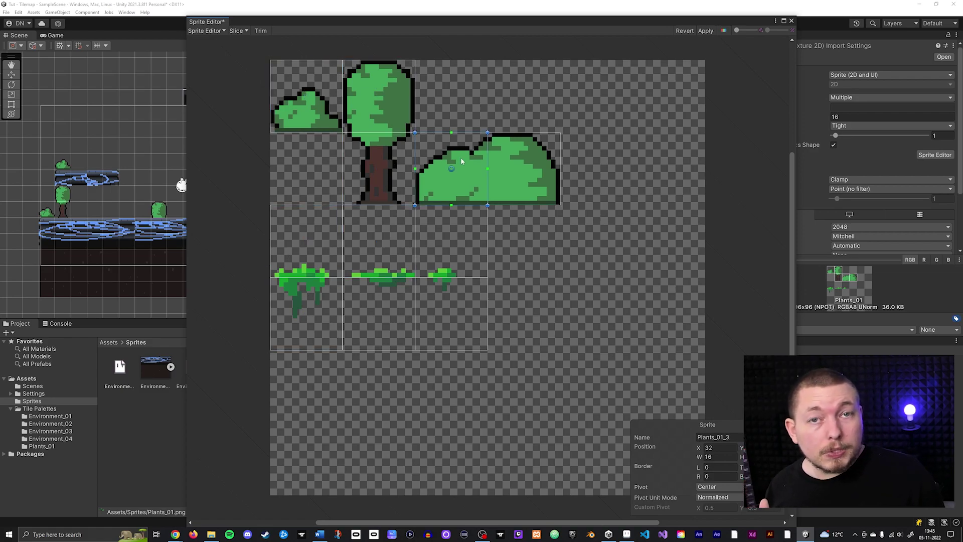
left_click(333, 262)
left_click(386, 248)
left_click(444, 247)
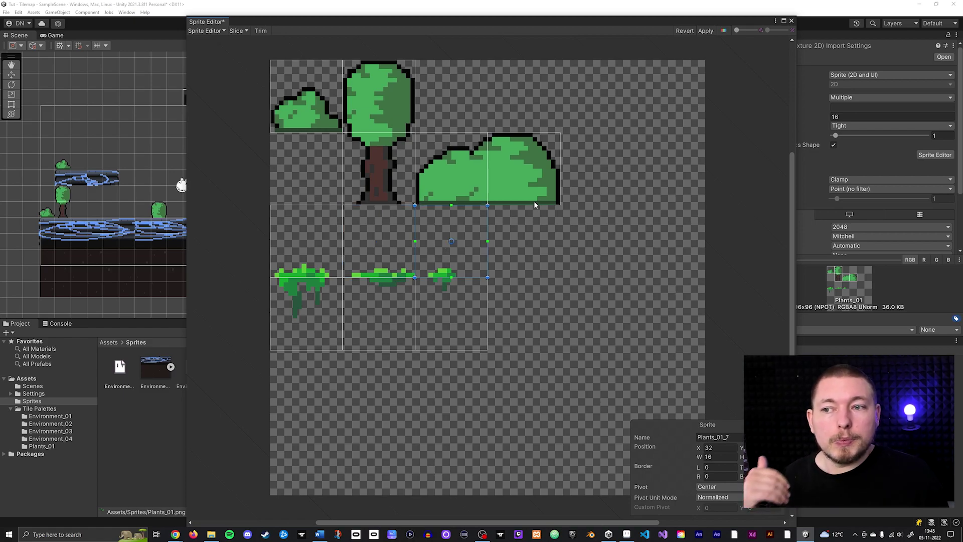
Apply the new slices to Plants_01 and close the Sprite Editor.
left_click(706, 31)
left_click(791, 22)
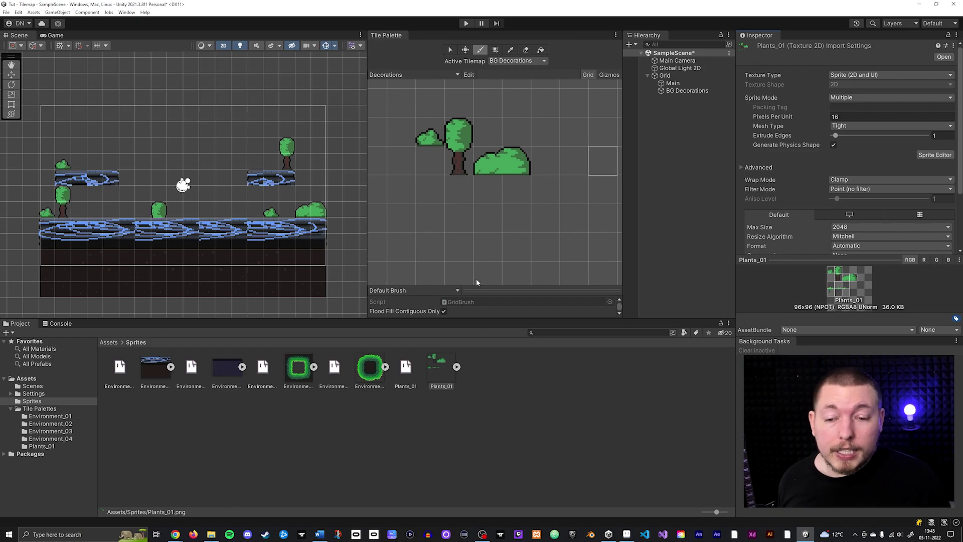
Add the updated Plants_01 sprites to the Decorations palette, generating tiles in the Plants_01 folder and reusing the existing assets, and pick the hanging grass.
left_click_drag(446, 370, 441, 187)
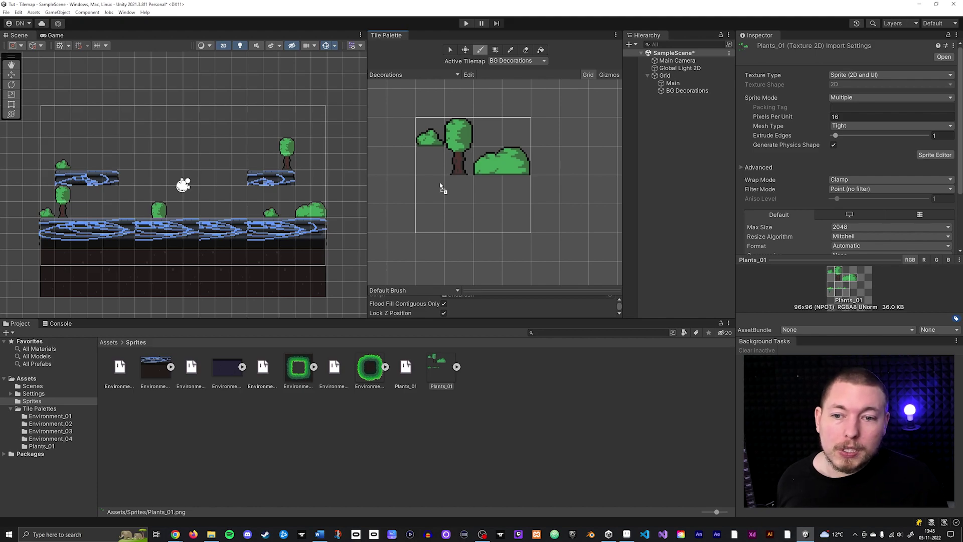
left_click_drag(441, 187, 440, 185)
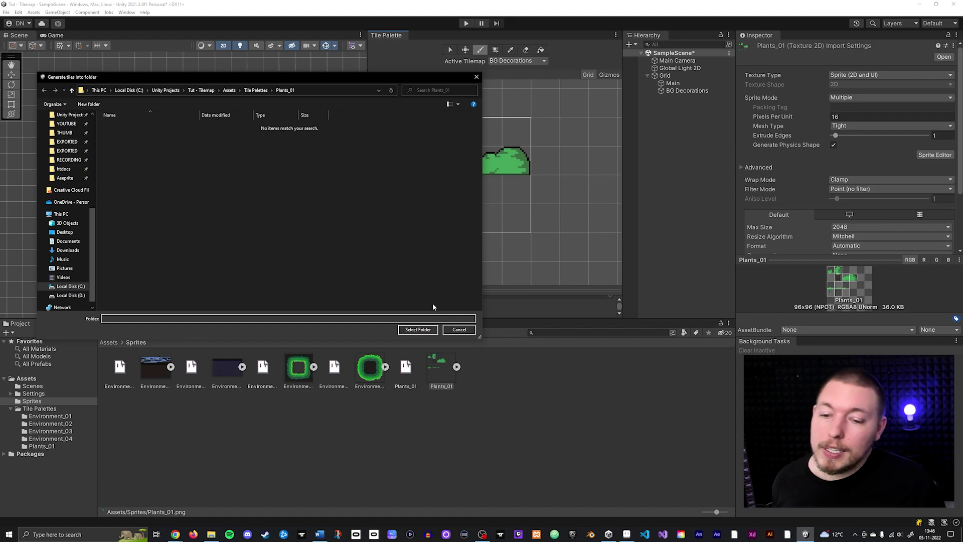
left_click(431, 329)
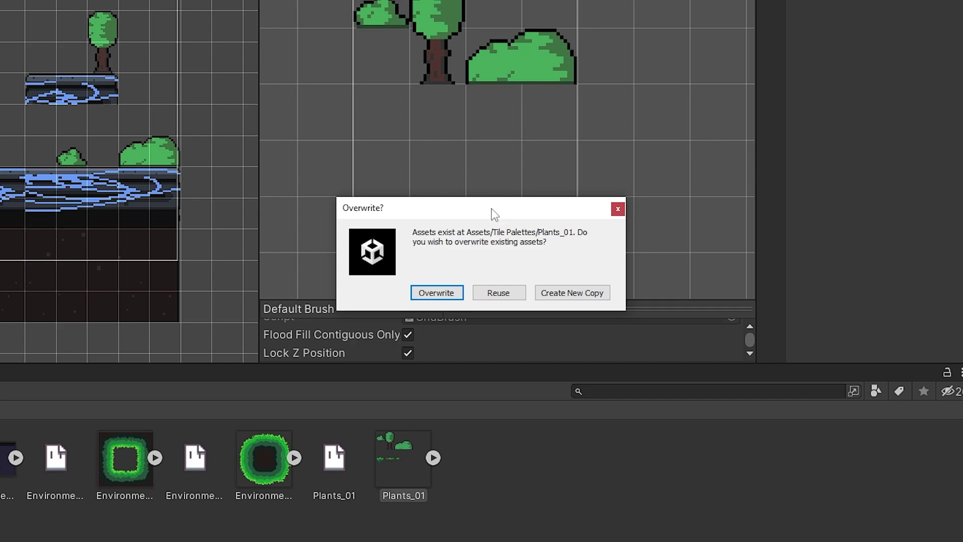
left_click(494, 291)
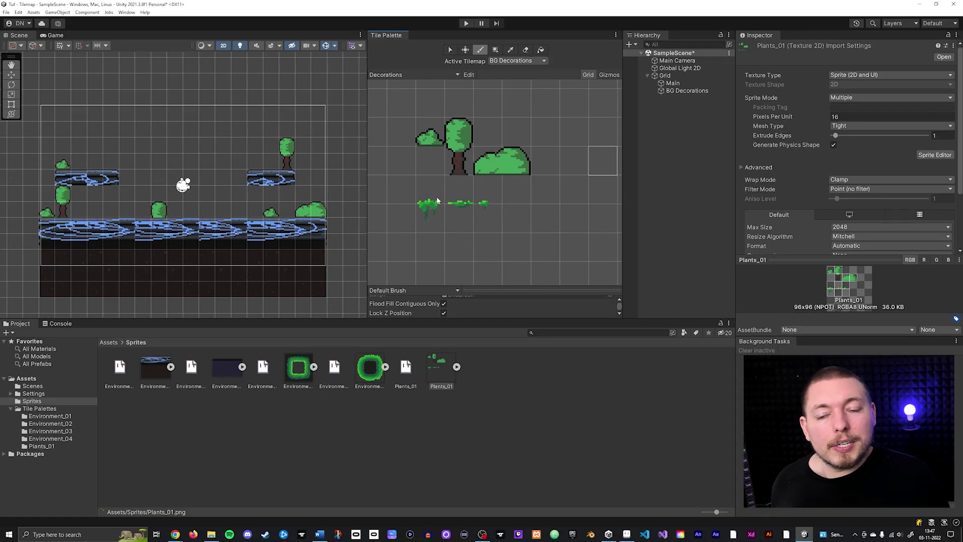
left_click_drag(436, 201, 431, 224)
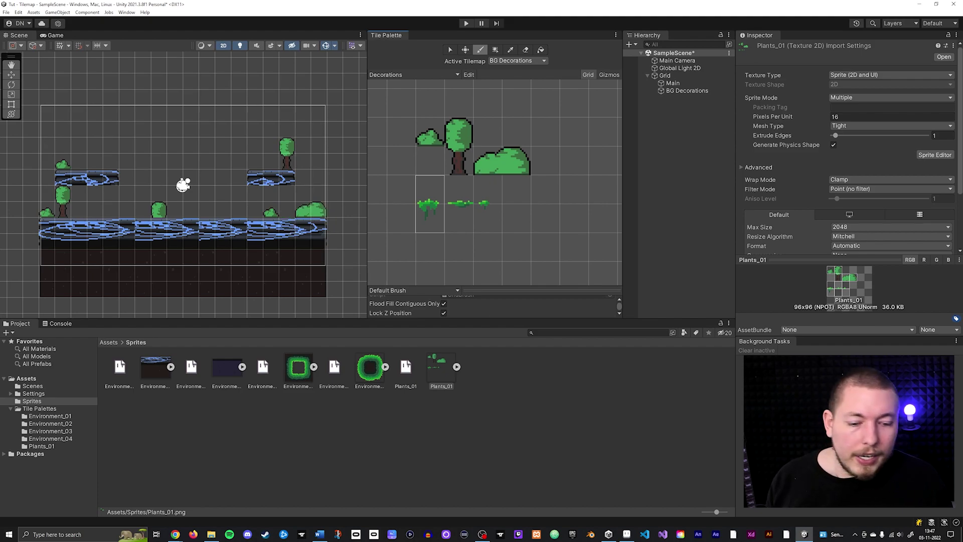
Switch to Aseprite, undo the blue pencil scribbles on Environment_01, save the file, and return to Unity.
left_click(627, 534)
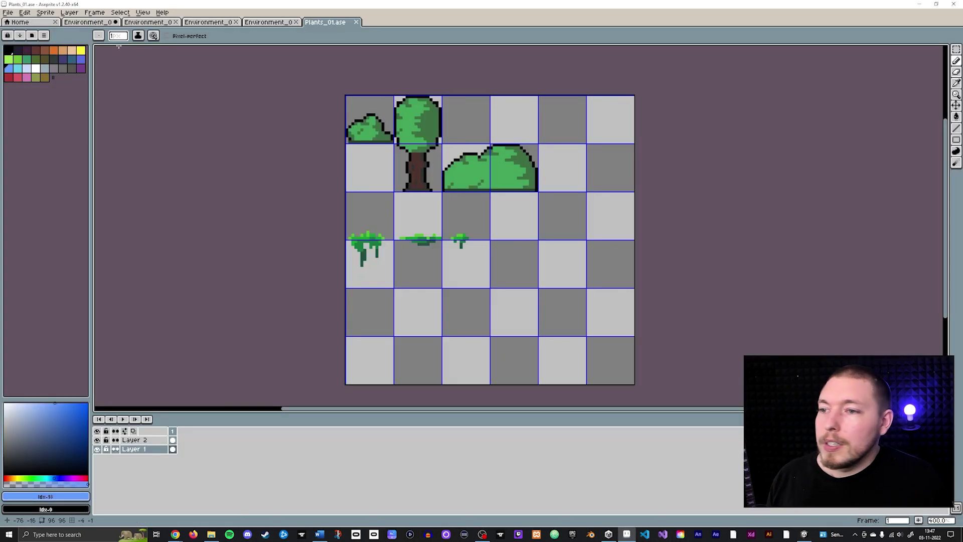
left_click(88, 21)
key("ctrl+z")
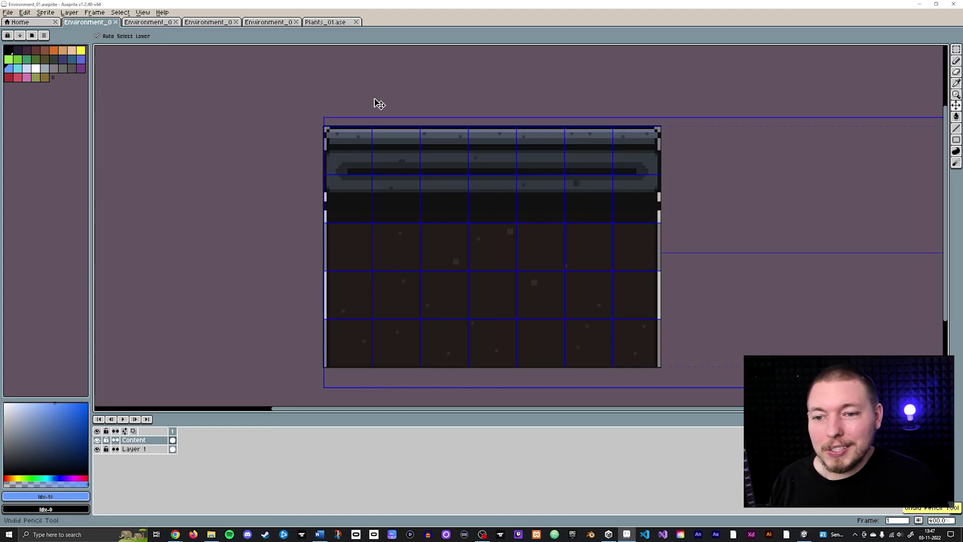
key("alt+Tab")
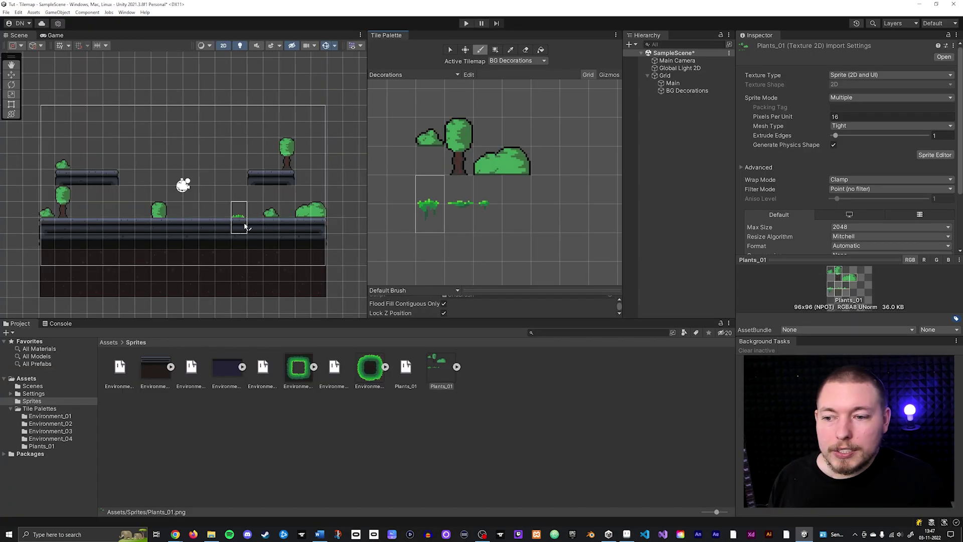
Create a rectangular tilemap named FG Decorations under Grid and set its Order in Layer to 150.
right_click(674, 79)
mouse_move(743, 182)
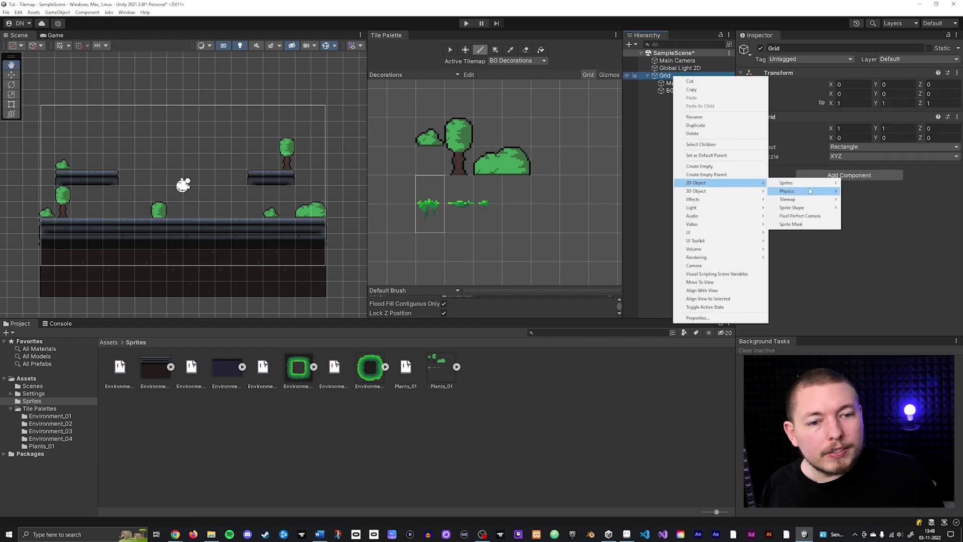
mouse_move(798, 199)
left_click(864, 200)
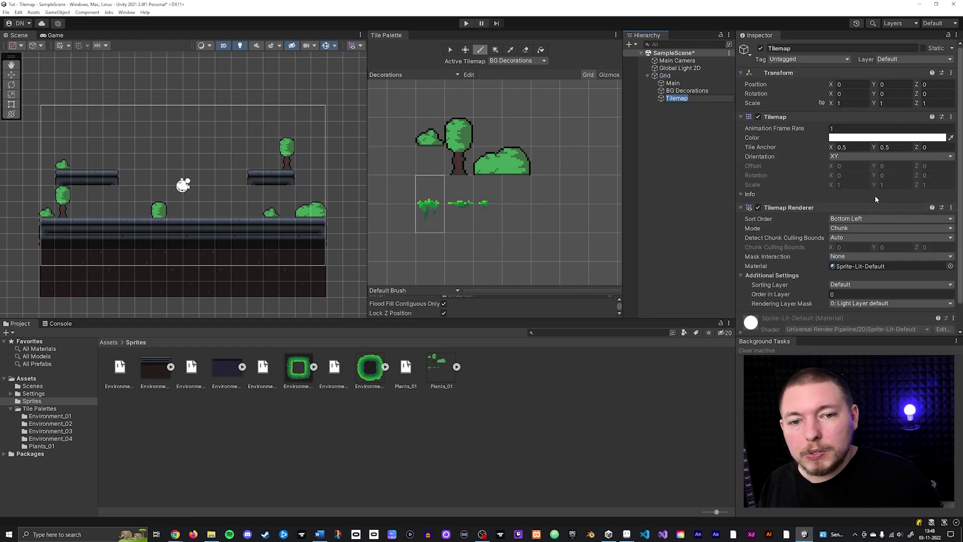
type("F")
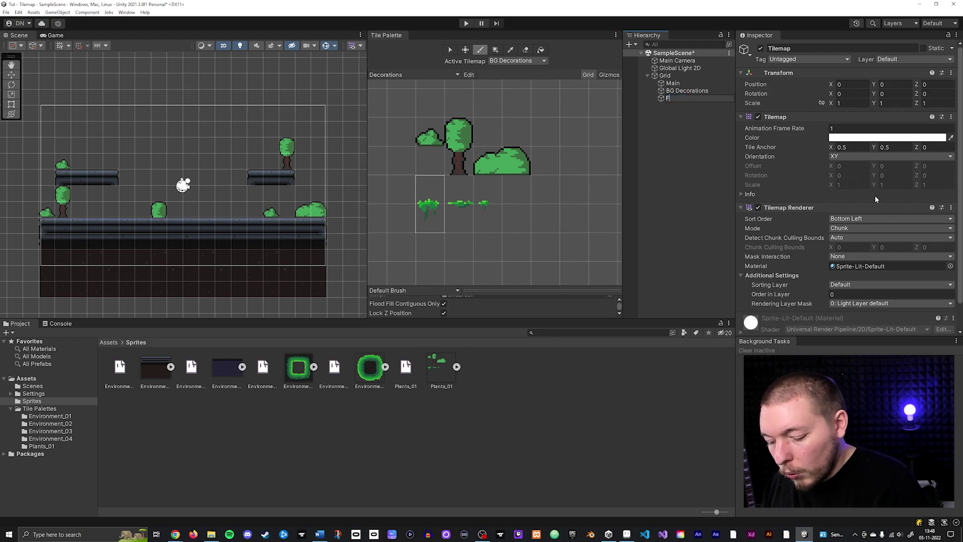
type("G Decorations")
key("Return")
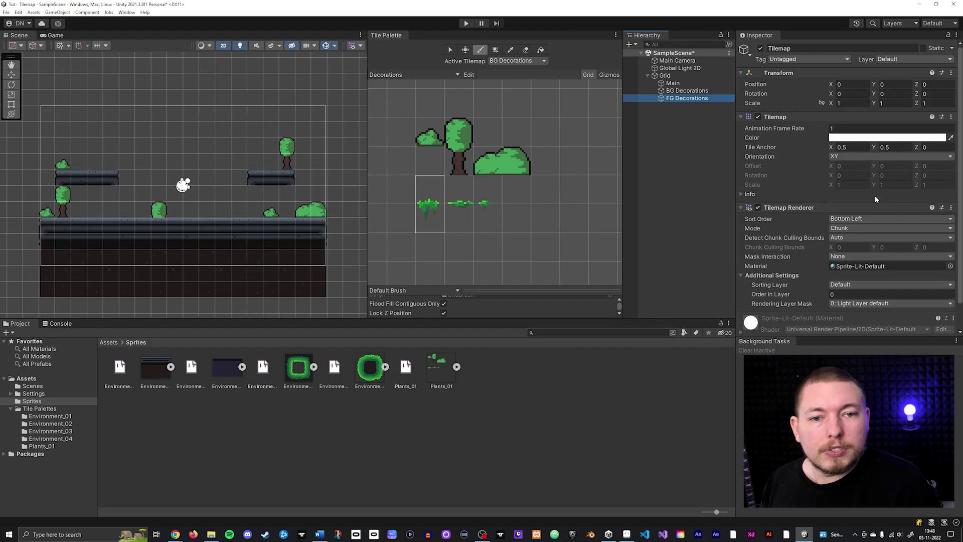
left_click(859, 294)
type("150")
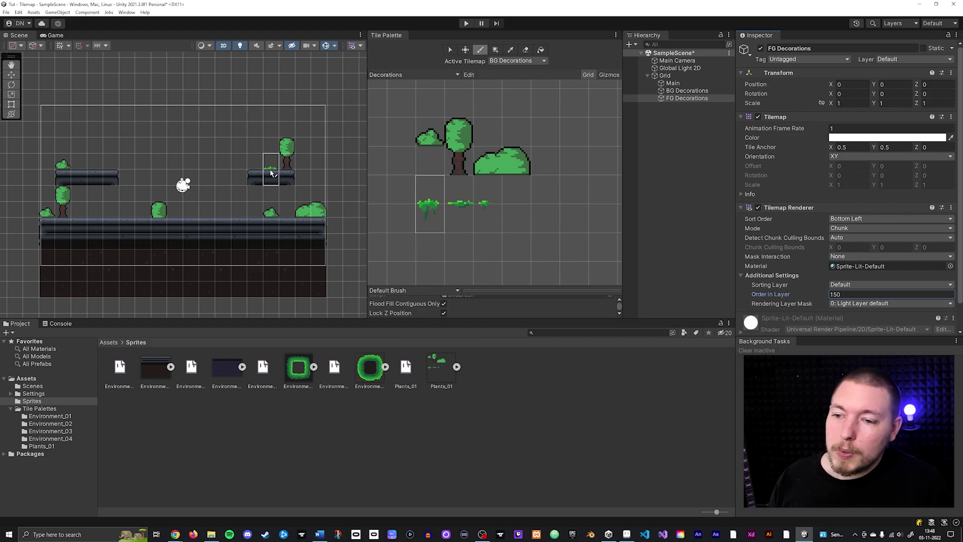
Make FG Decorations the active tilemap and paint hanging grass on the left end of the right floating platform.
left_click(697, 99)
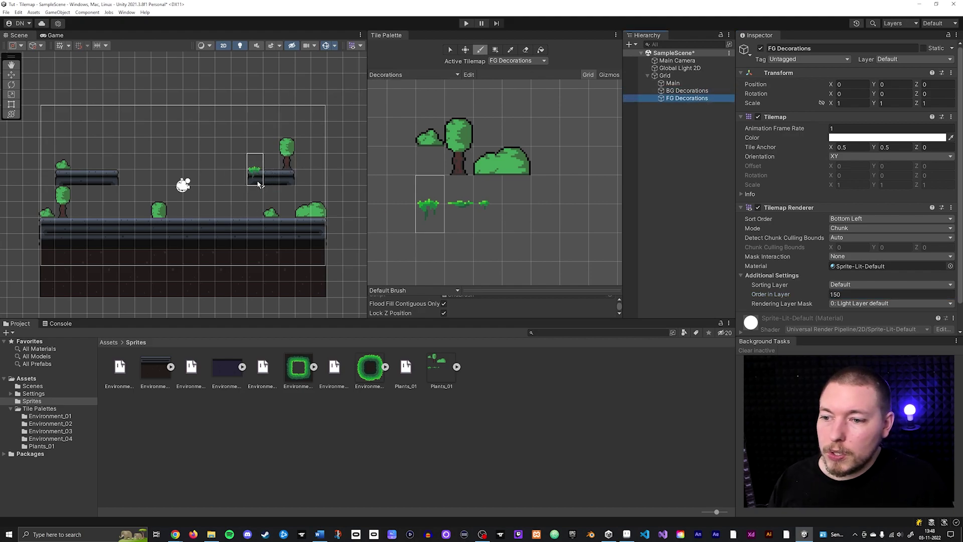
left_click(258, 182)
left_click(489, 203)
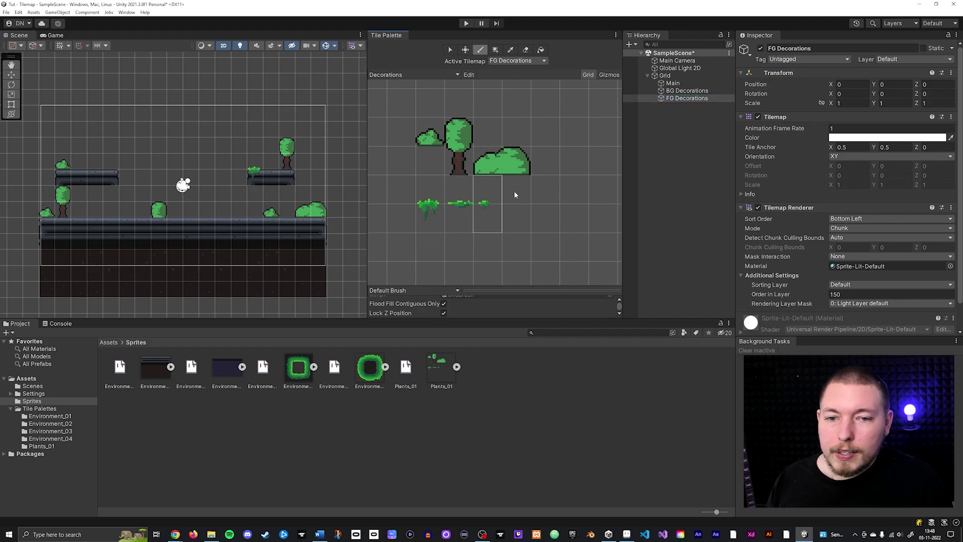
left_click(686, 92)
left_click(686, 99)
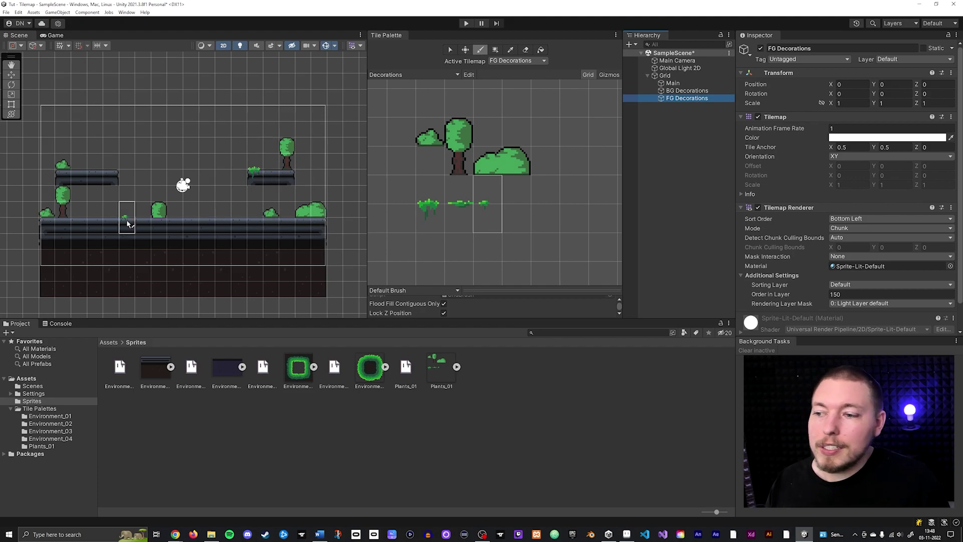
Paint hanging grass on the ground in front of the round bush and the small bush near the right side.
left_click(429, 206)
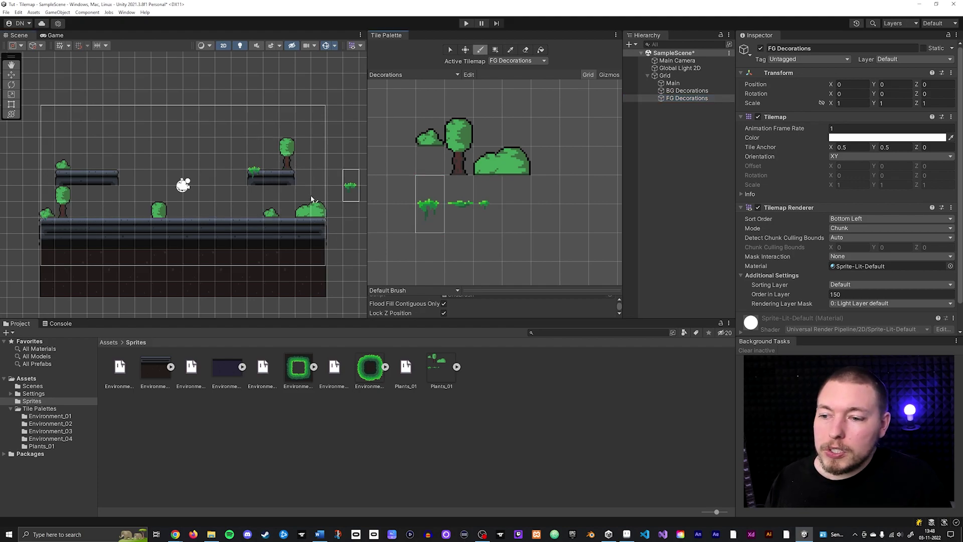
left_click(159, 224)
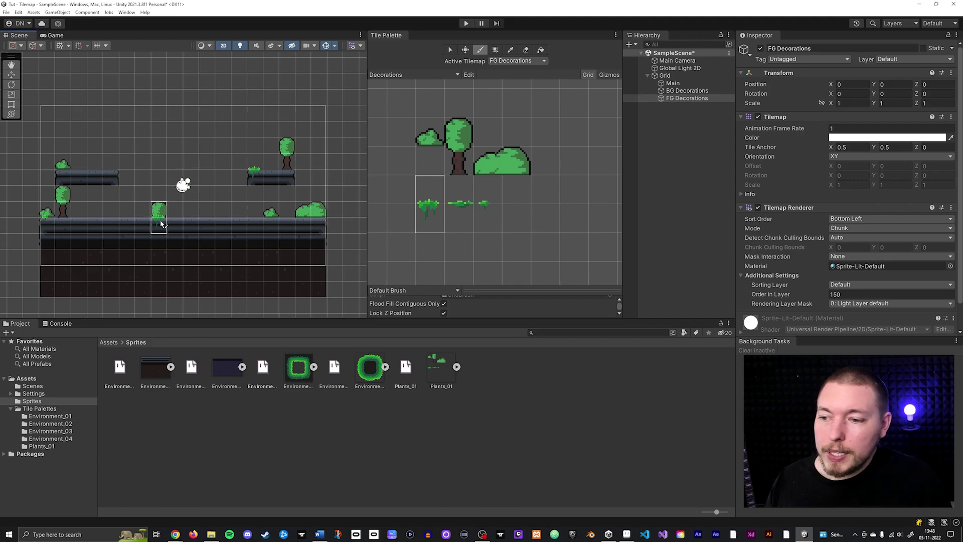
left_click(271, 225)
Paint hanging and small grass tiles on the left floating platform and check the level in the Game view.
left_click(465, 201)
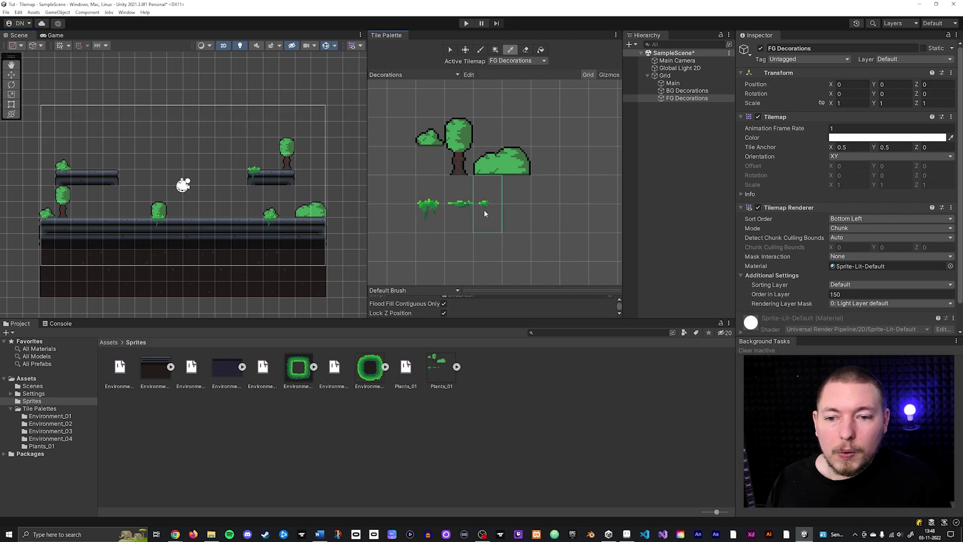
left_click(102, 173)
left_click(59, 36)
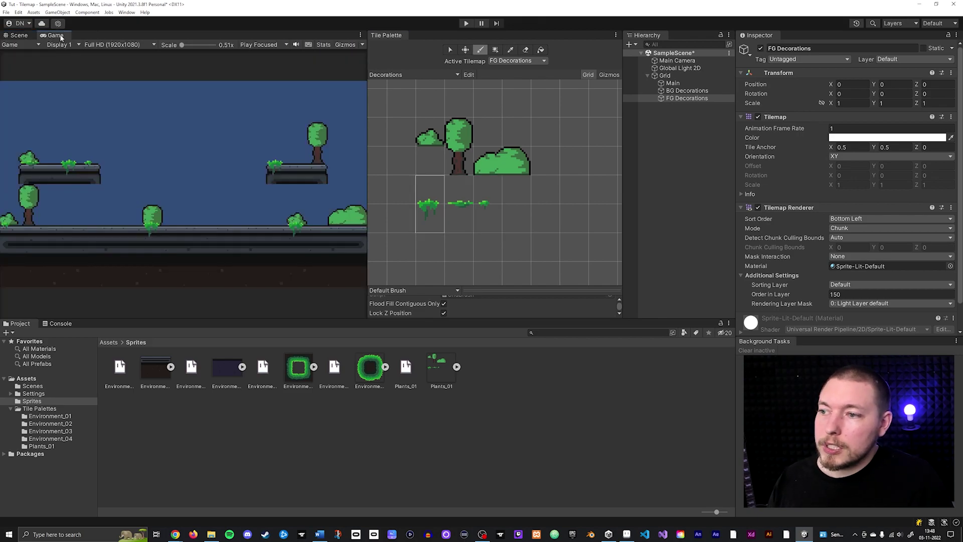
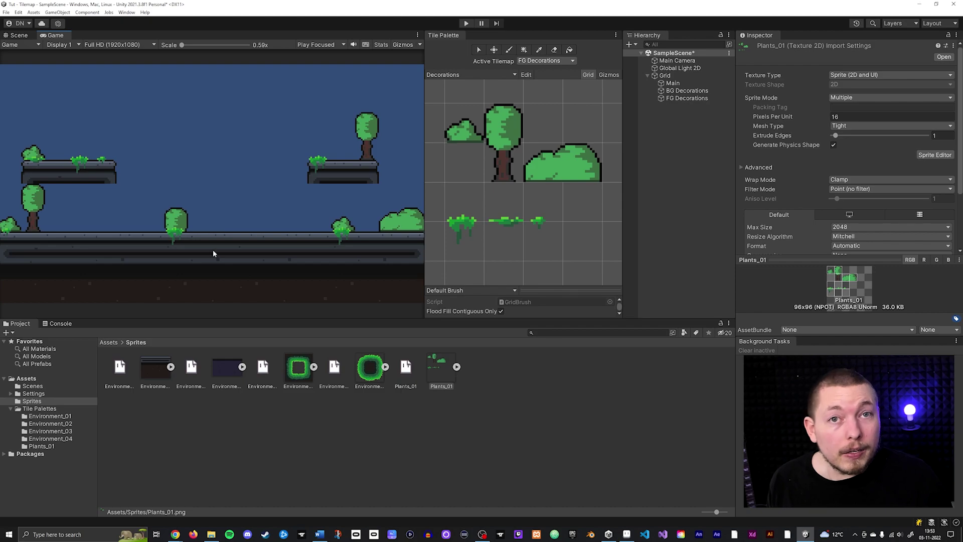
Return to the Scene view and open the Pixel Game 01 project from Unity Hub.
left_click(23, 36)
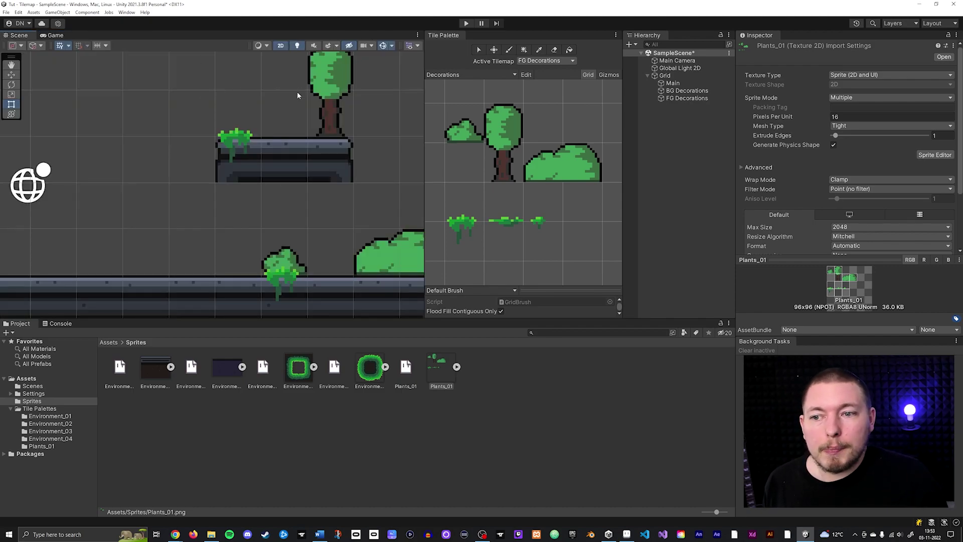
middle_click_drag(297, 91, 291, 112)
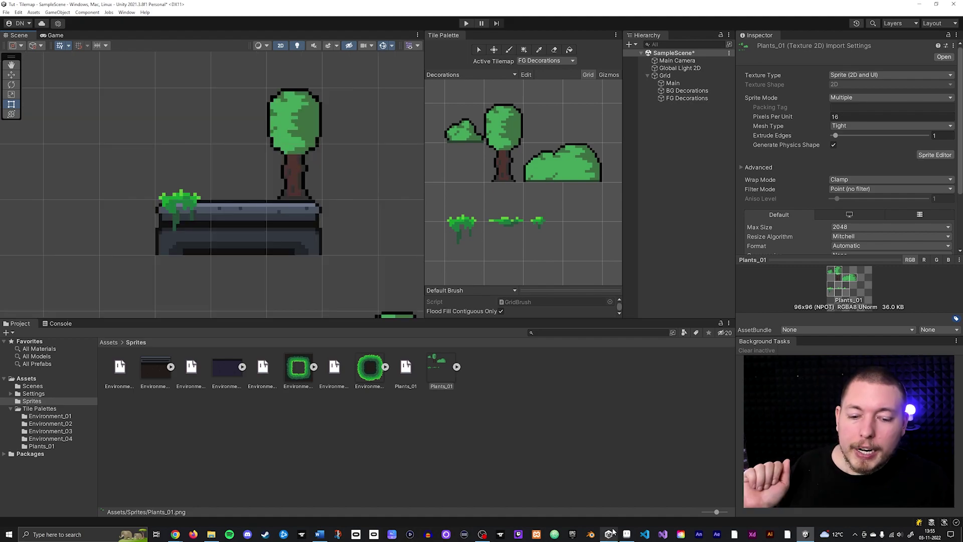
left_click(612, 533)
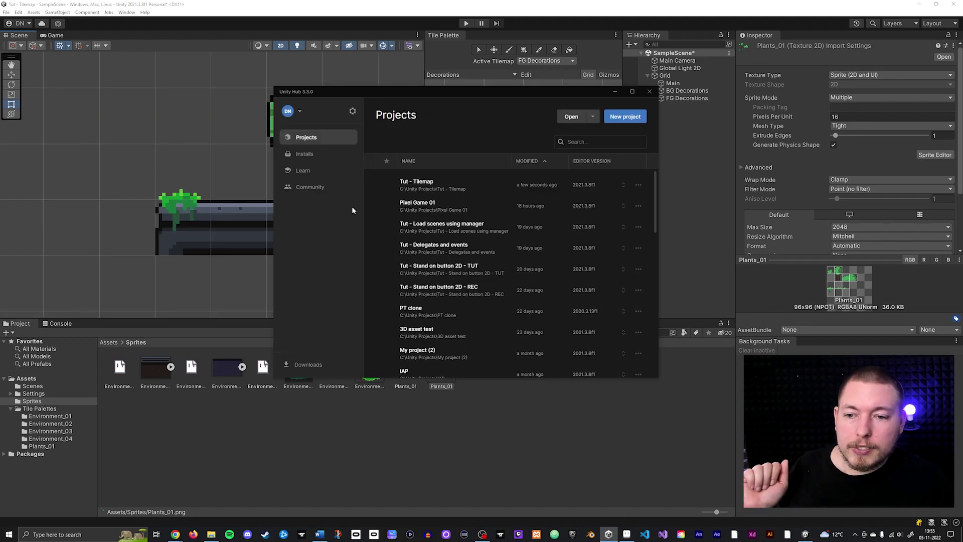
left_click(474, 210)
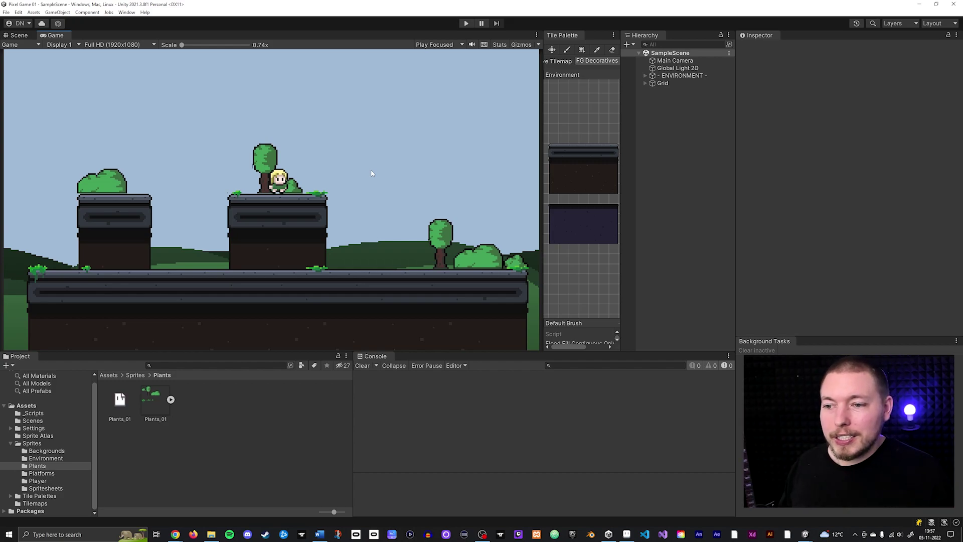
Examine the left edges of the tree and the grass on the middle platform in the Game view.
scroll(309, 162, "up", 8)
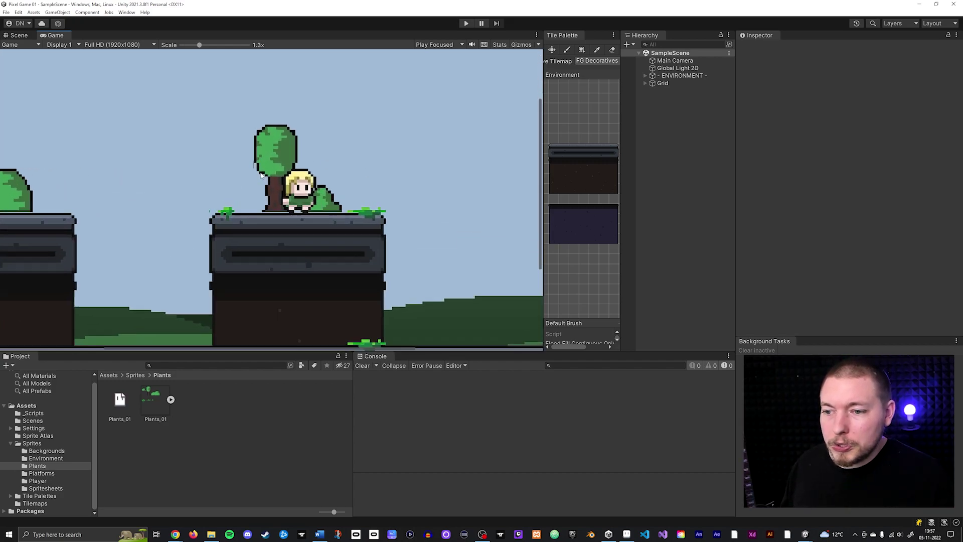
scroll(285, 221, "up", 1)
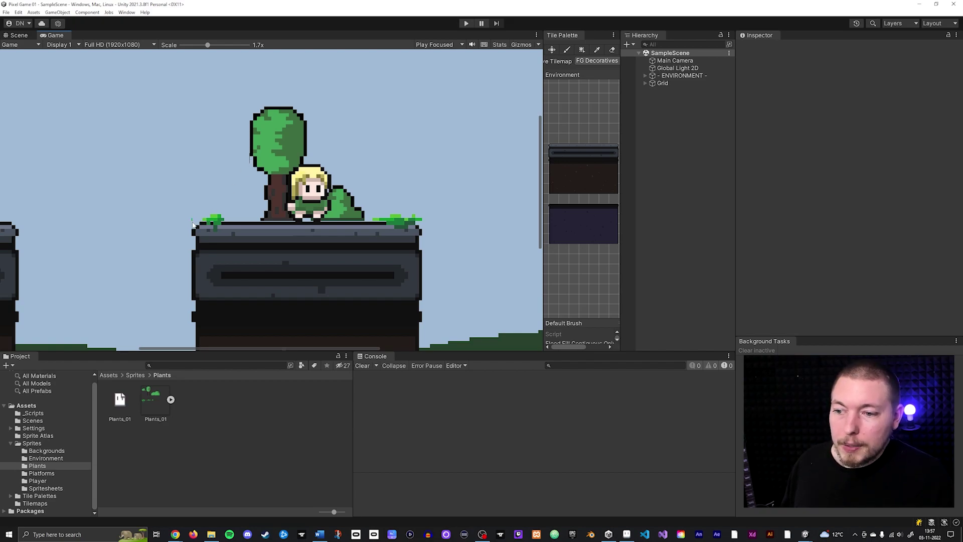
scroll(191, 225, "up", 3)
scroll(190, 226, "up", 5)
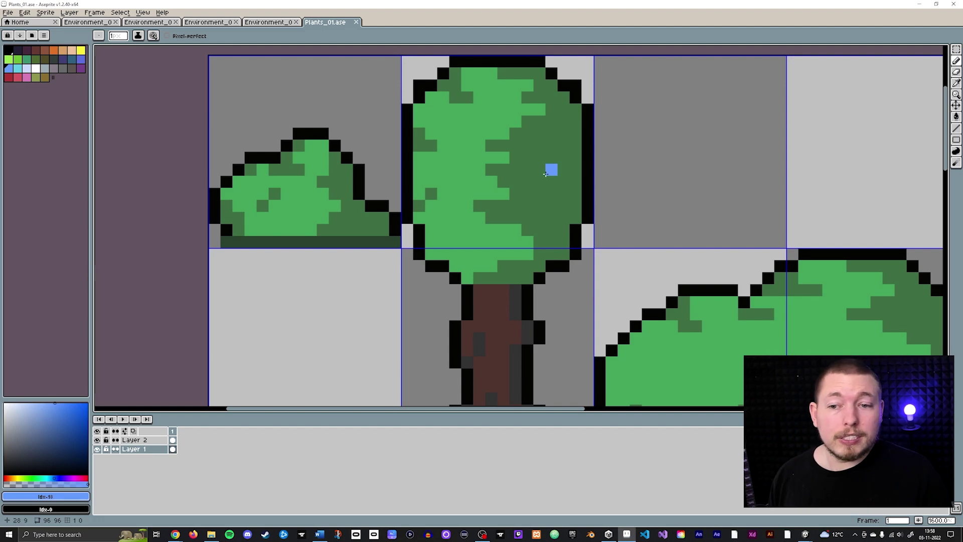
Examine the grid boundary between the small bush and the tree crown in Plants_01 in Aseprite.
scroll(408, 181, "up", 4)
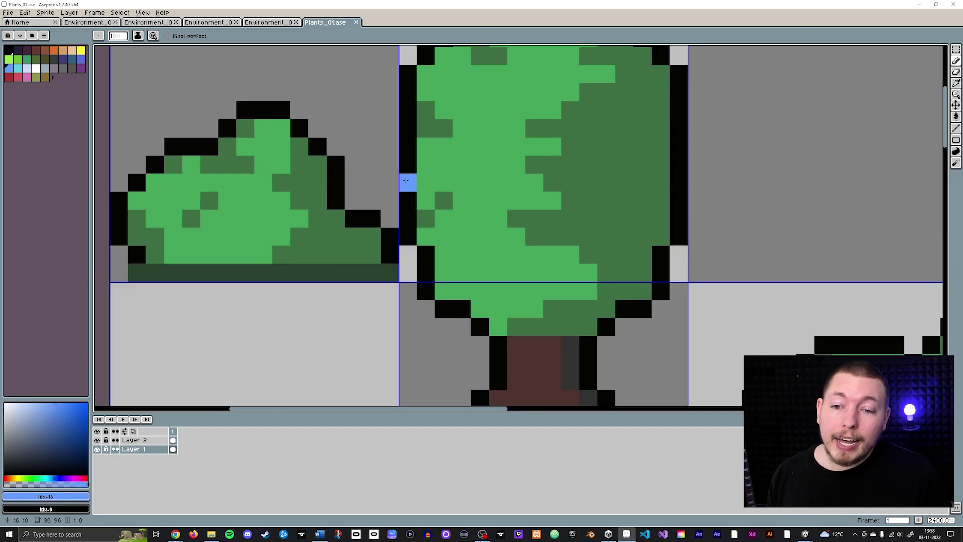
key("space")
left_click_drag(423, 281, 432, 119)
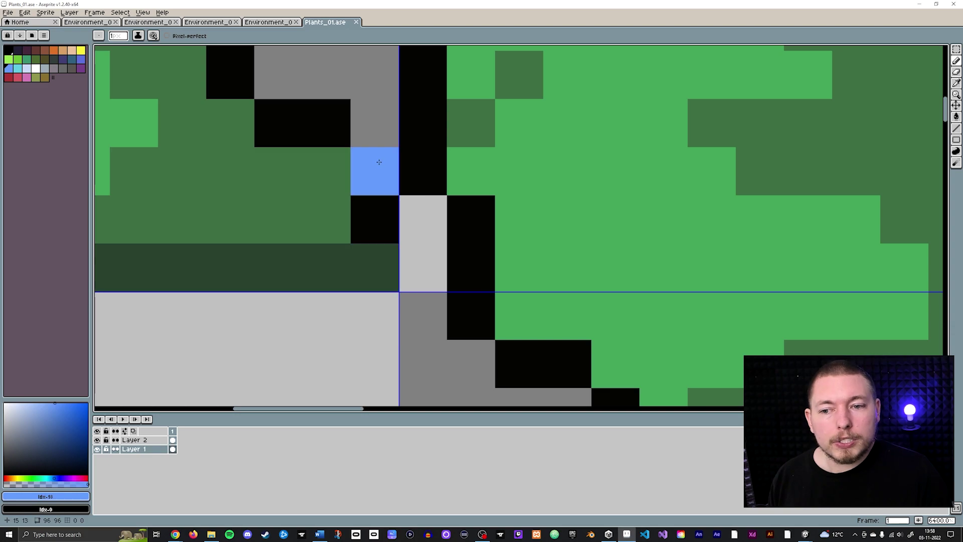
Compare the tree's left edge in Unity's Game view with the neighbouring bush and tree cells of Plants_01 in Aseprite.
left_click(804, 536)
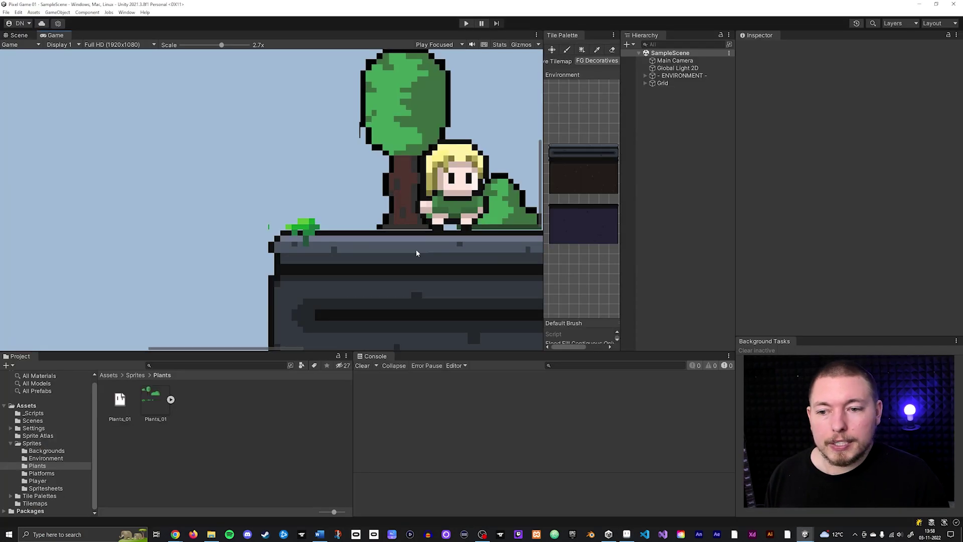
scroll(365, 130, "up", 2)
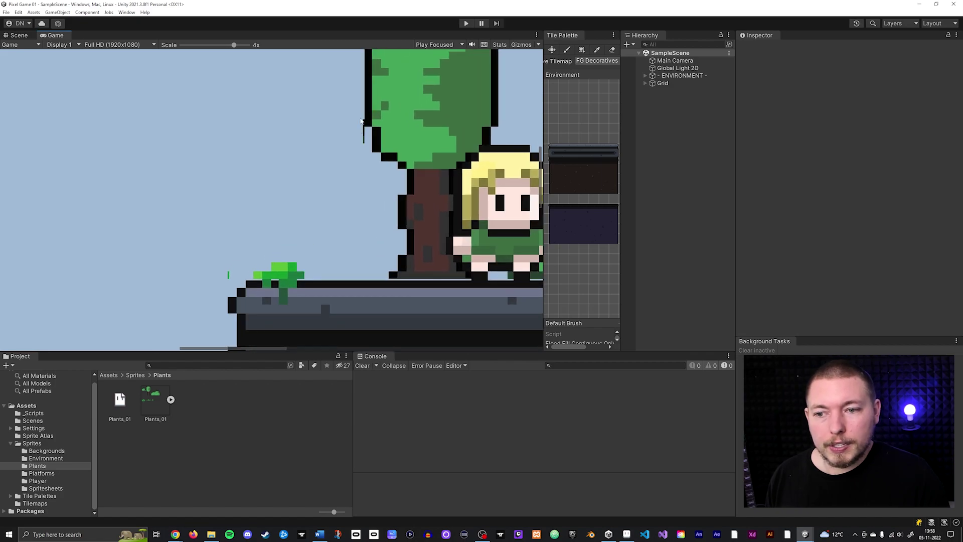
key("alt+Tab")
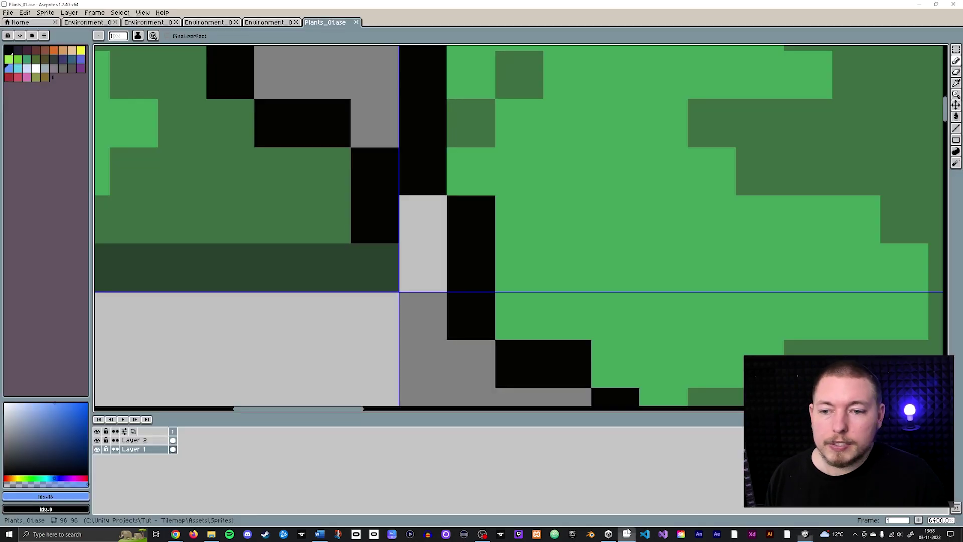
scroll(397, 206, "down", 5)
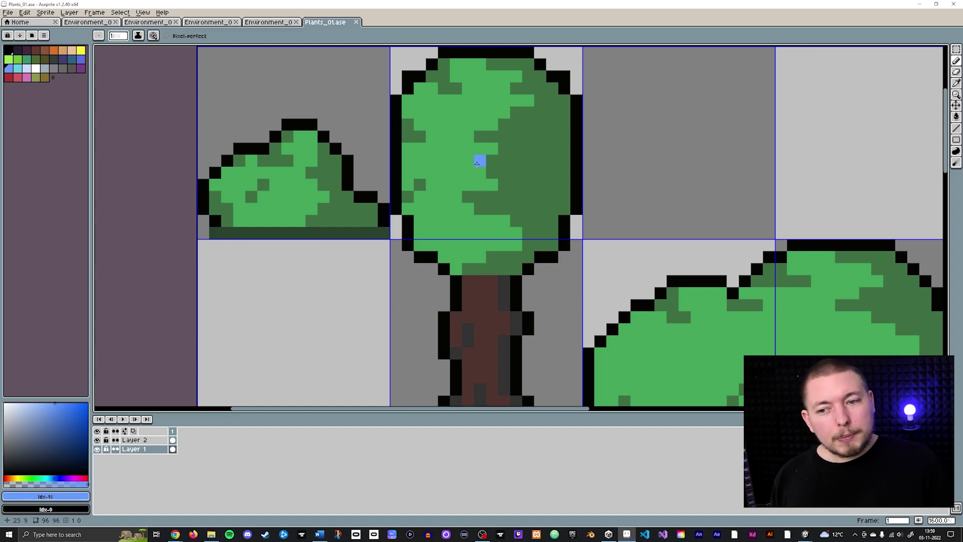
scroll(476, 159, "down", 1)
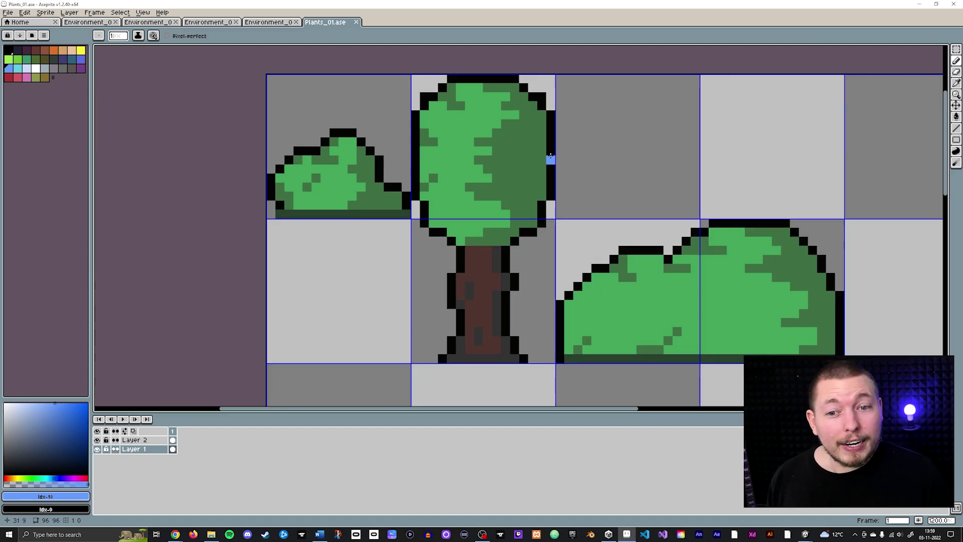
Extend the black outlines on the right edges of the tree crown and the large bush one pixel into the neighbouring cells.
left_click(551, 145, "alt")
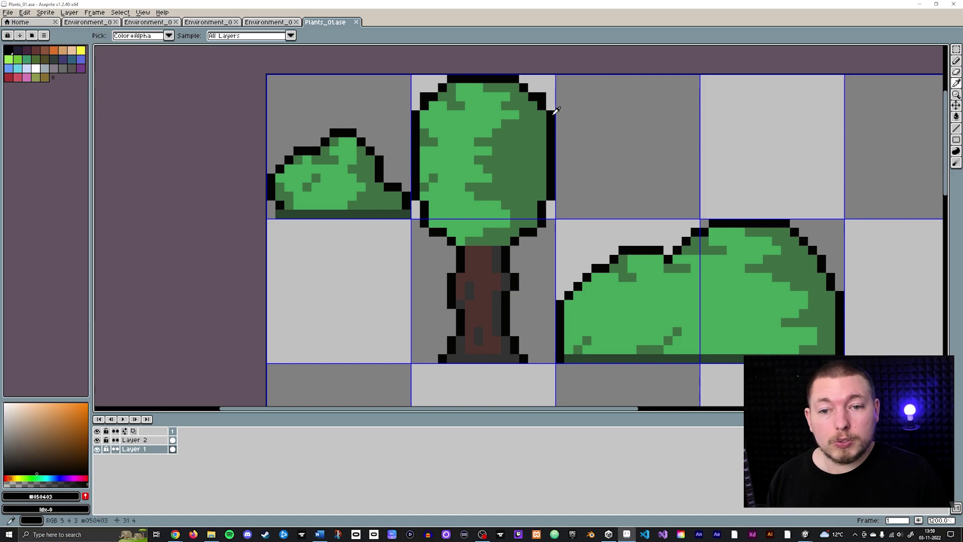
left_click_drag(559, 114, 559, 189)
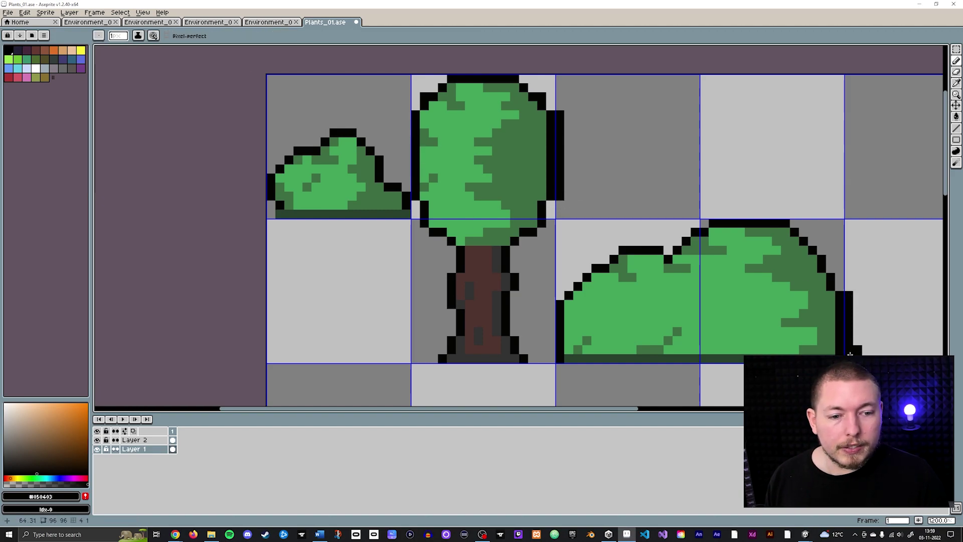
left_click_drag(849, 295, 849, 336)
key("ctrl+z")
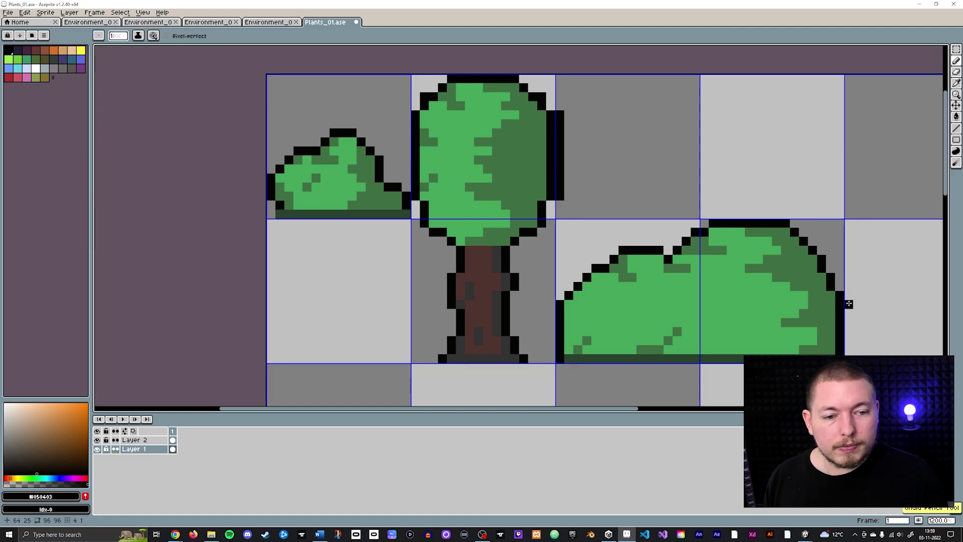
left_click_drag(849, 295, 849, 340)
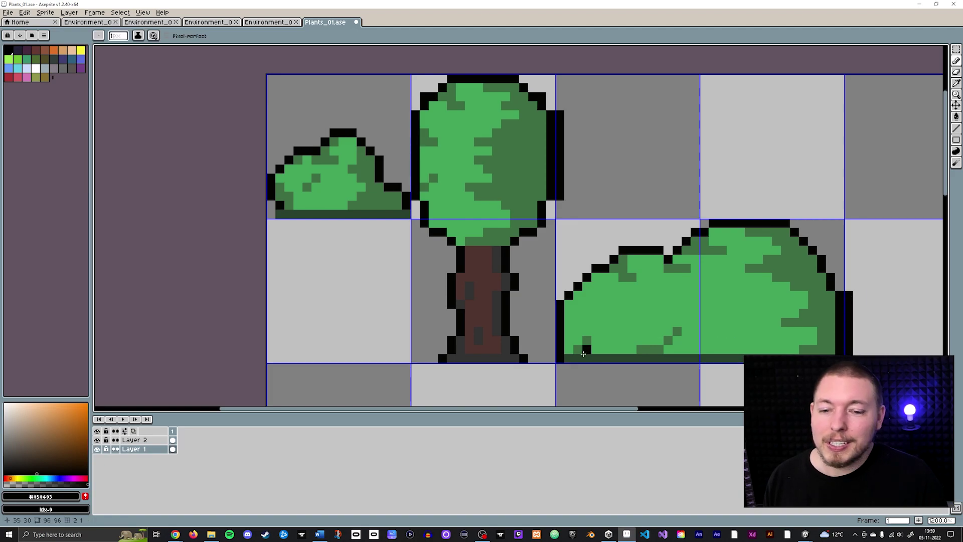
Extend the tree trunk's base one pixel row into the cell below, using its dark grey with black end pixels.
left_click(467, 357, "alt")
left_click_drag(451, 368, 522, 369)
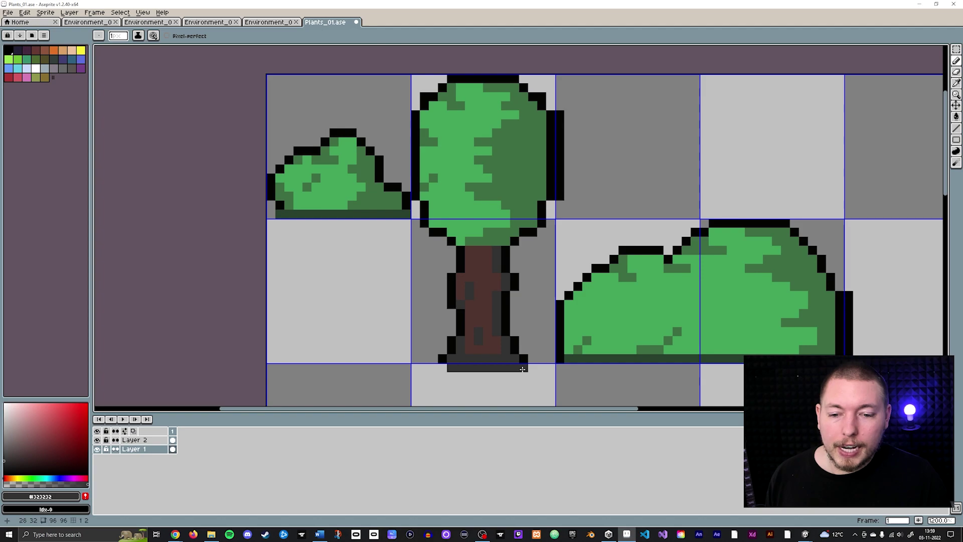
left_click(524, 358, "alt")
left_click(524, 367)
left_click(443, 367)
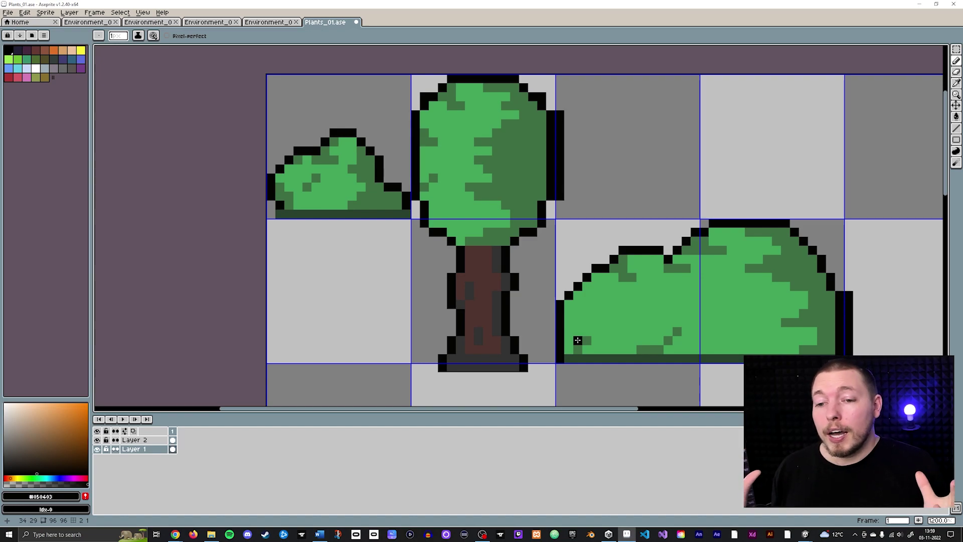
Undo all the pixel extensions drawn around the tree and the large bush in Plants_01.
key("ctrl+z")
key("ctrl+z")
key("ctrl+z")
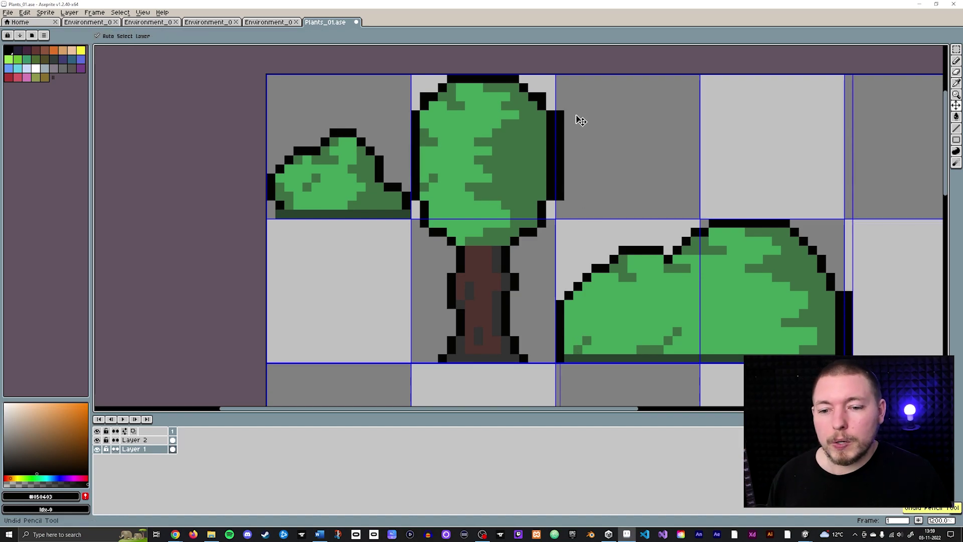
key("ctrl+z")
key("ctrl+z")
key("ctrl+z")
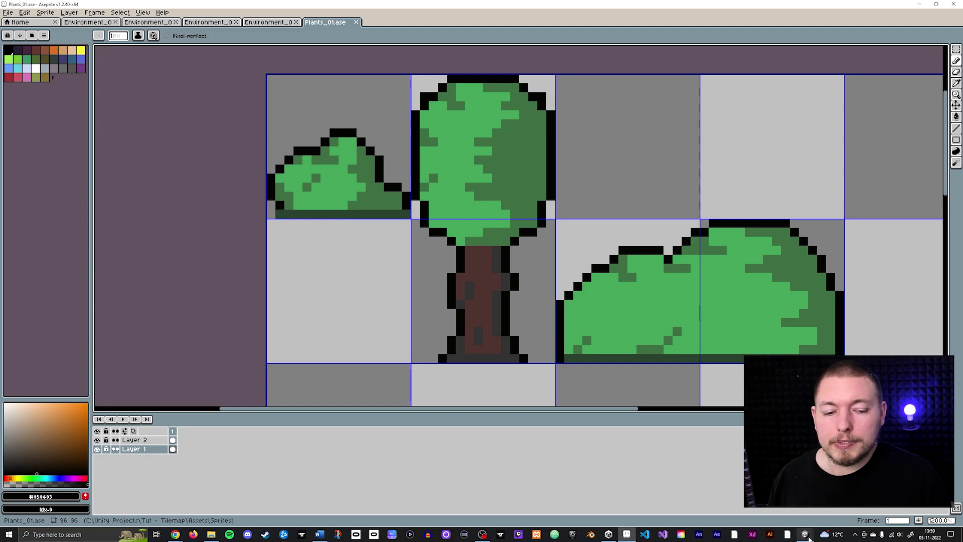
Switch back to the Tut - Tilemap project in Unity.
mouse_move(807, 536)
left_click(833, 510)
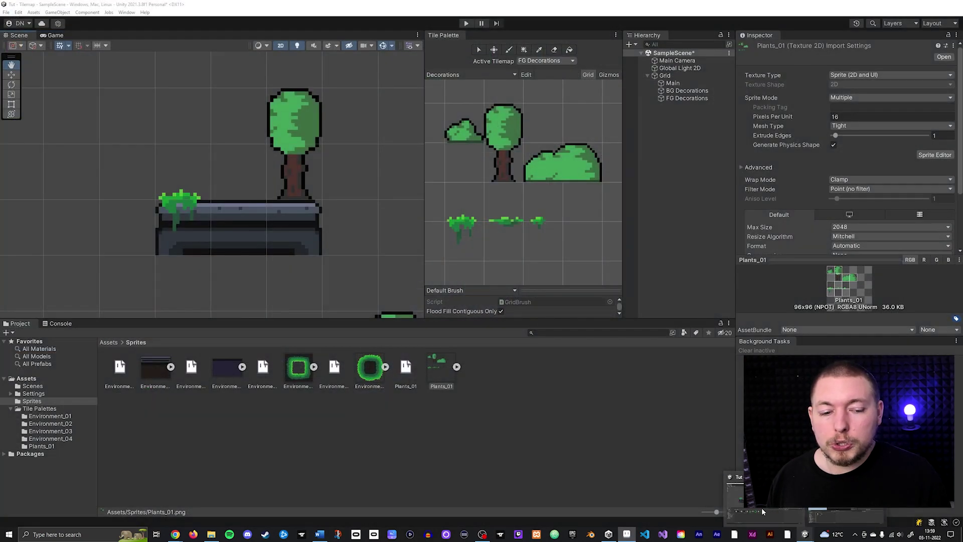
left_click(762, 508)
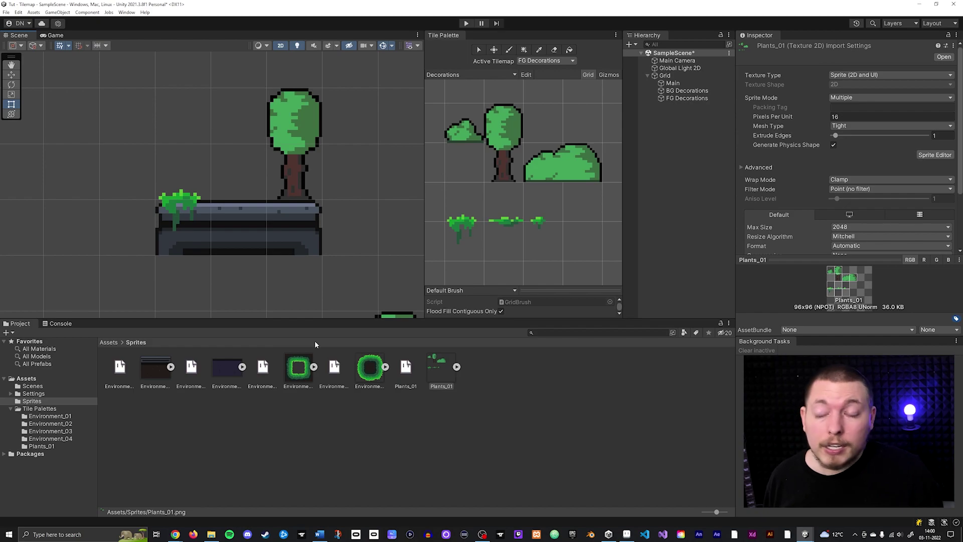
Create a folder named Sprite Atlas in Assets and open it.
left_click(109, 342)
right_click(227, 414)
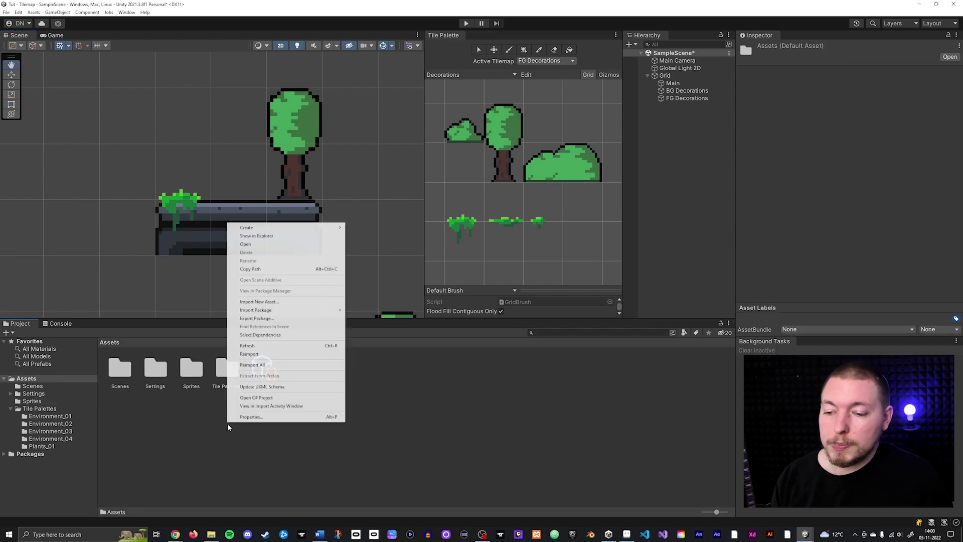
mouse_move(296, 230)
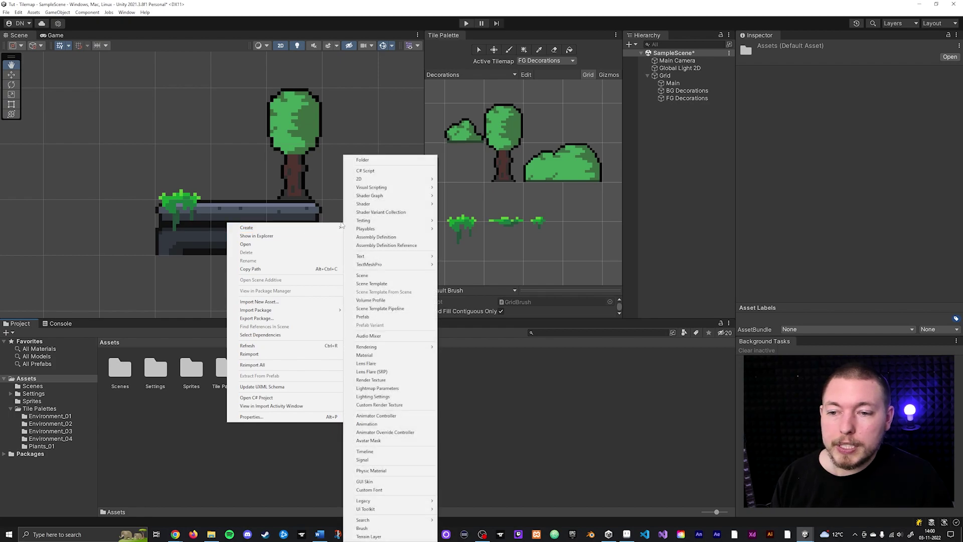
left_click(382, 158)
type("Sp")
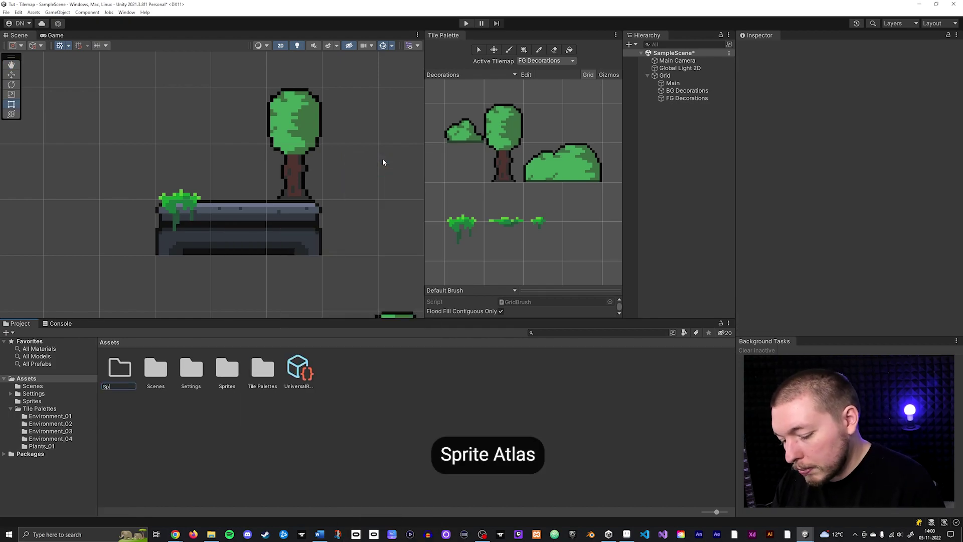
type("rite Atlas")
key("Return")
key("Return")
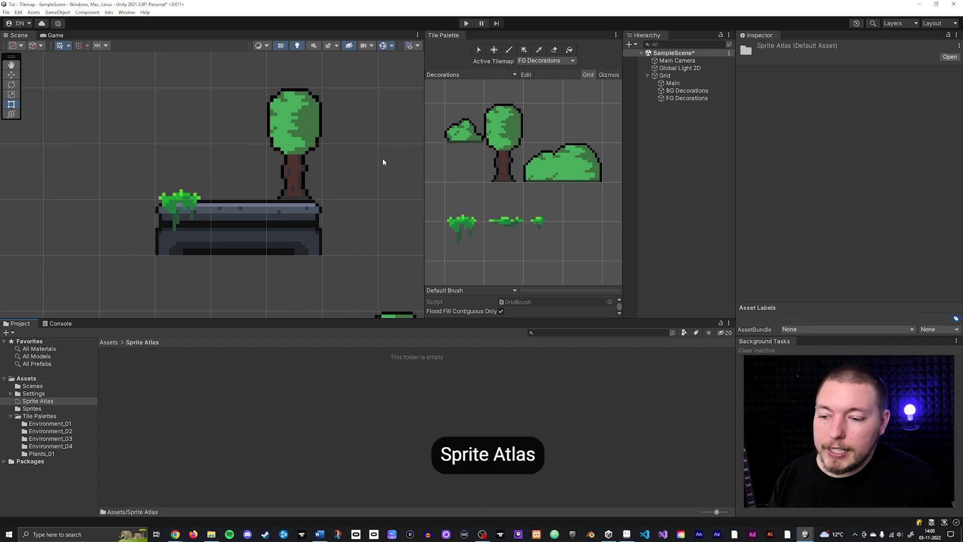
Create a 2D Sprite Atlas asset named Level_01 in the Sprite Atlas folder.
right_click(236, 377)
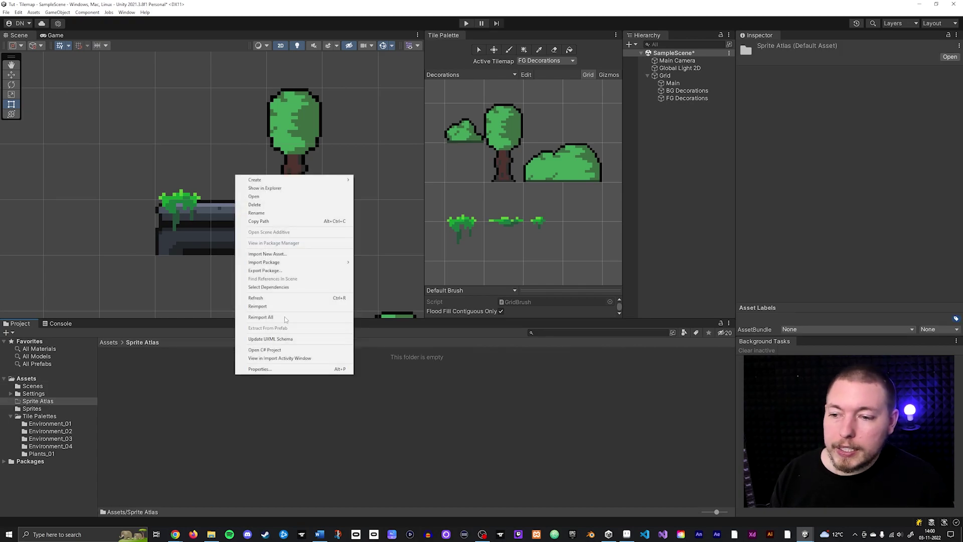
mouse_move(315, 177)
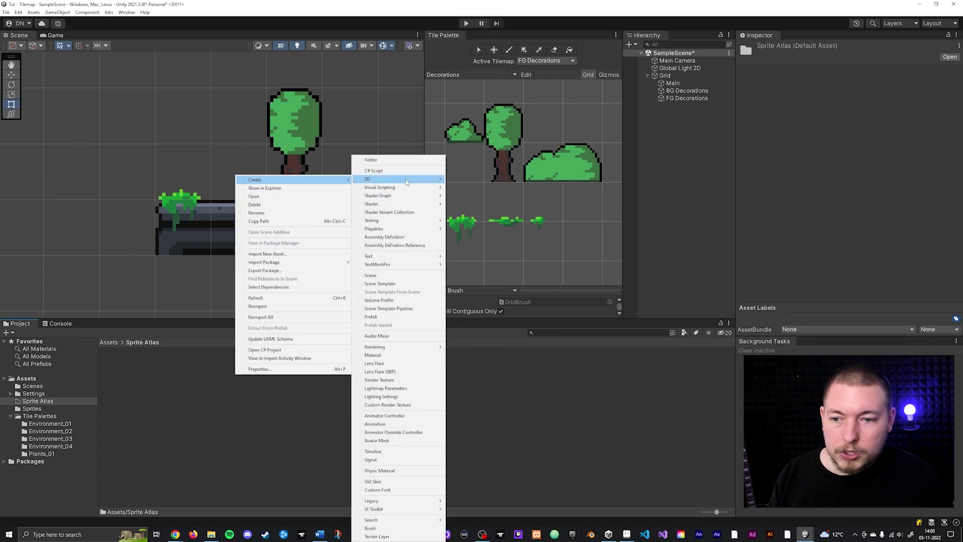
mouse_move(408, 179)
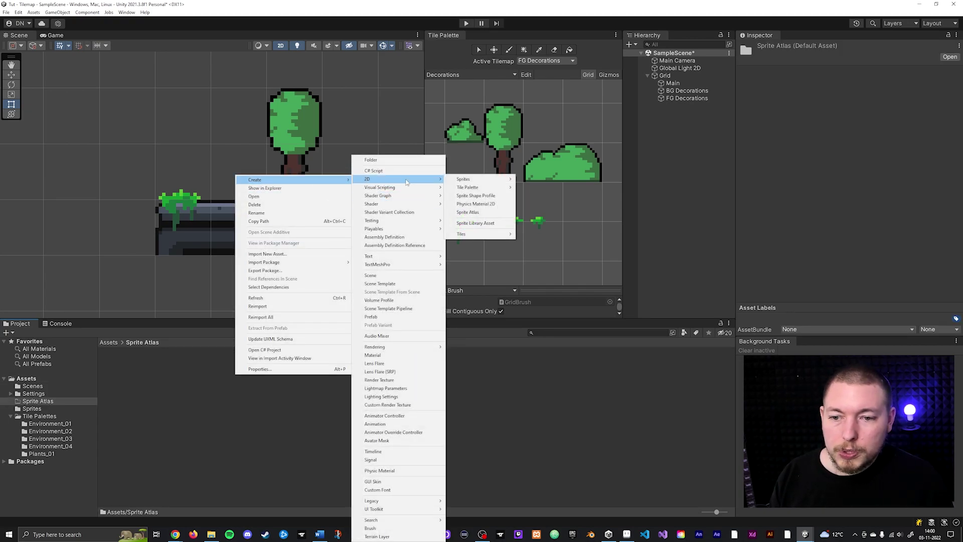
left_click(493, 213)
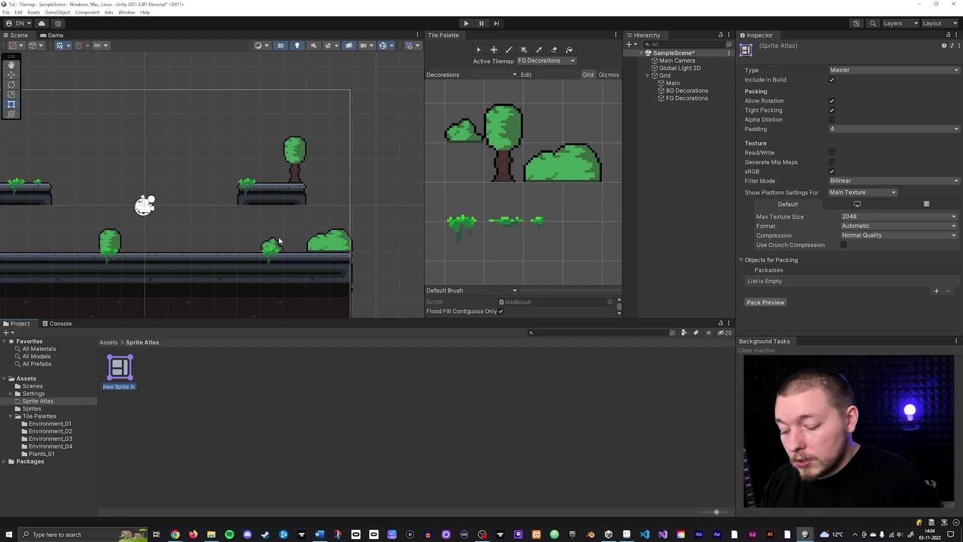
type("Level_01")
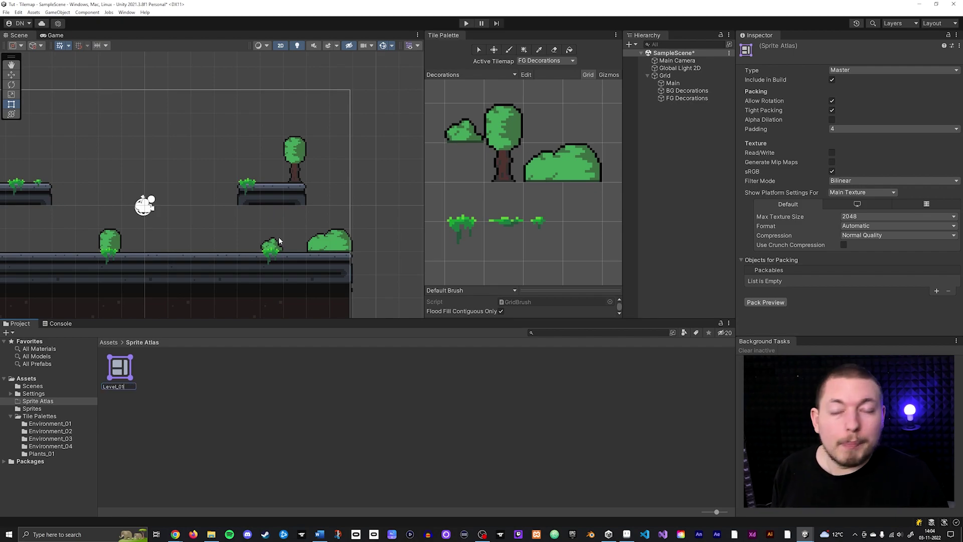
key("Return")
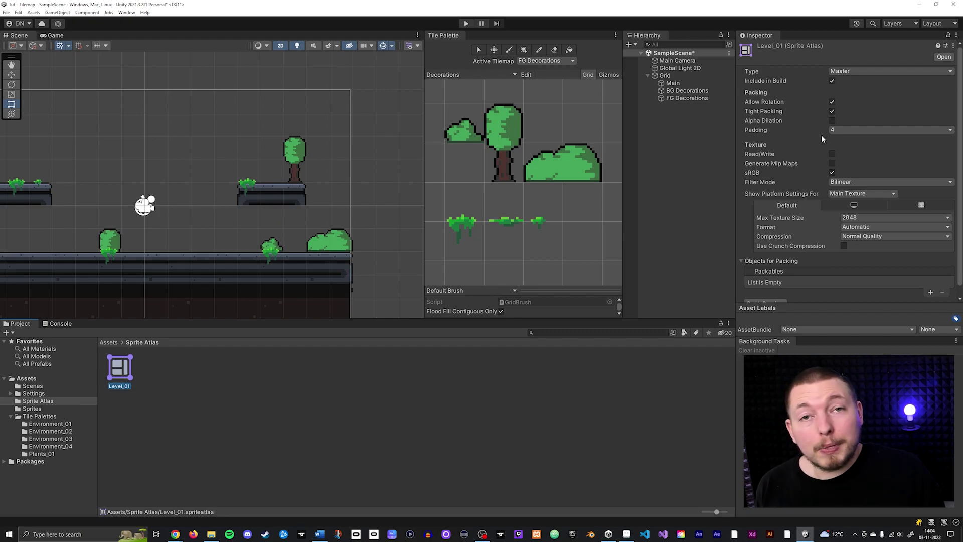
Set the Level_01 atlas's Filter Mode to Point and its Compression to None.
left_click(855, 182)
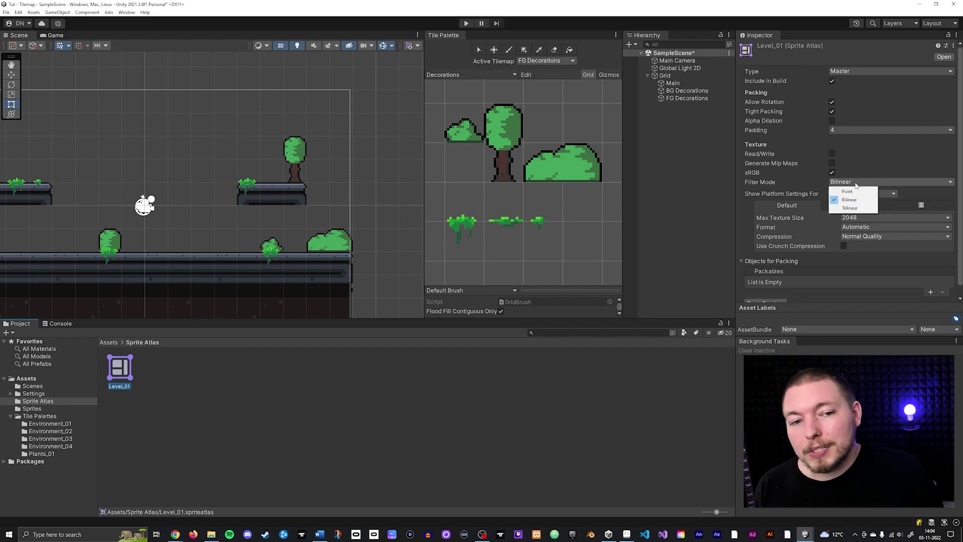
left_click(847, 192)
left_click(871, 237)
left_click(865, 246)
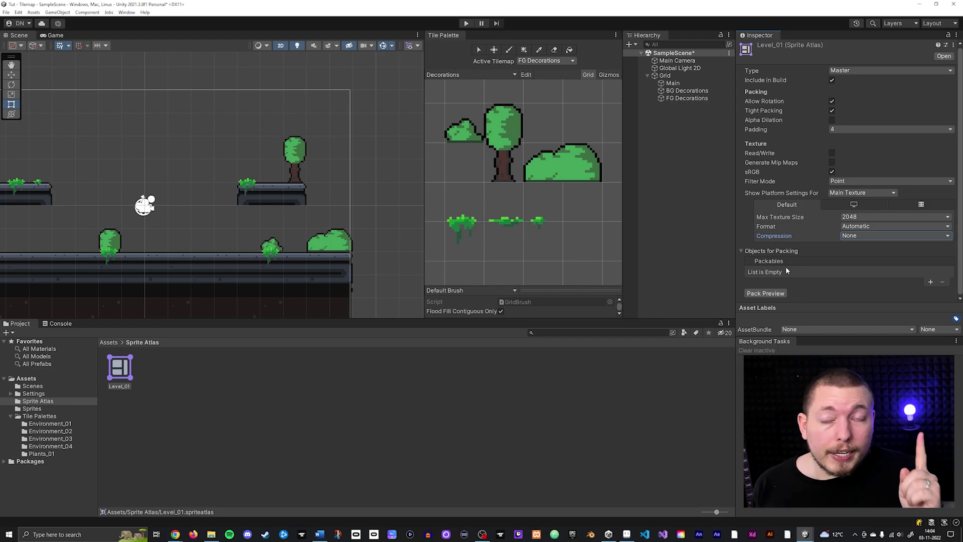
Add the Environment_01 to Environment_04 and Plants_01 sprite sheets to the Level_01 atlas's Objects for Packing.
left_click(56, 409)
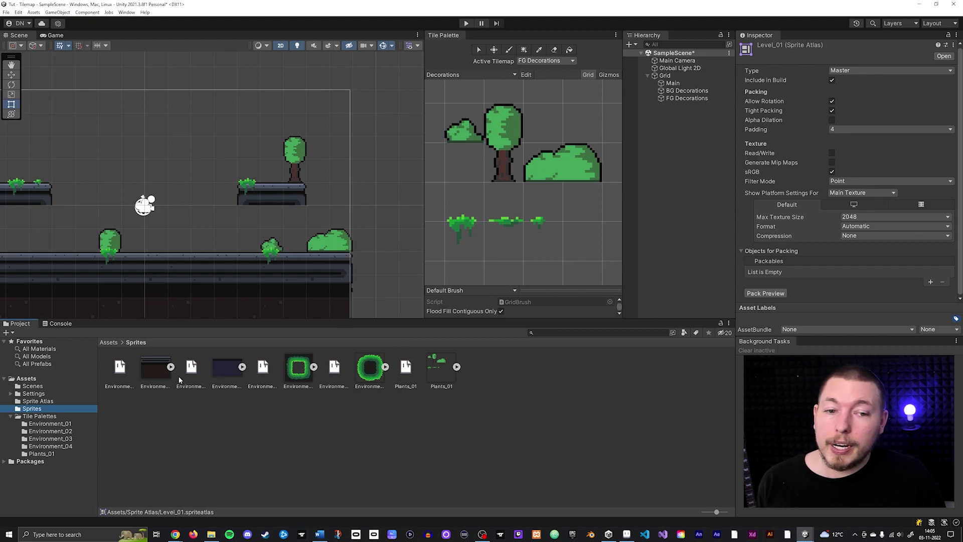
mouse_move(768, 257)
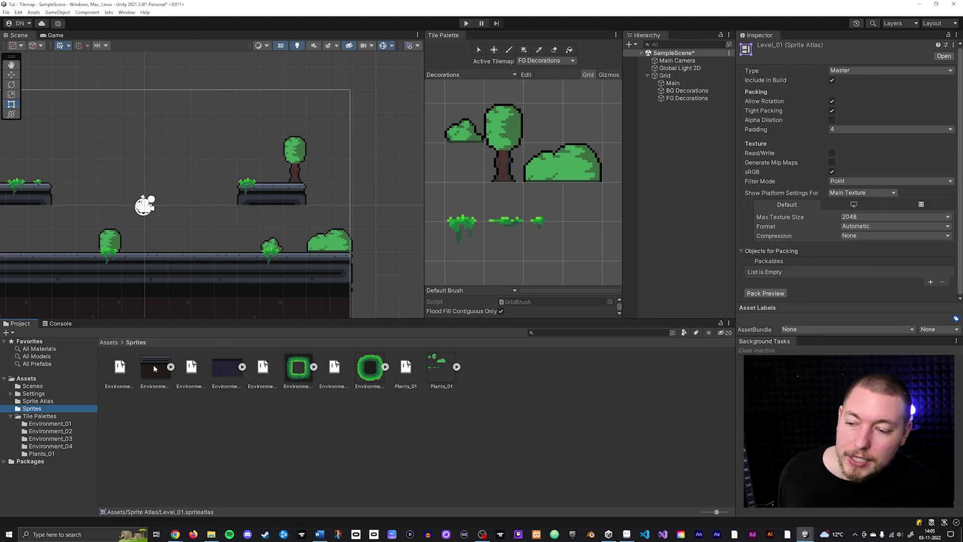
left_click(777, 237)
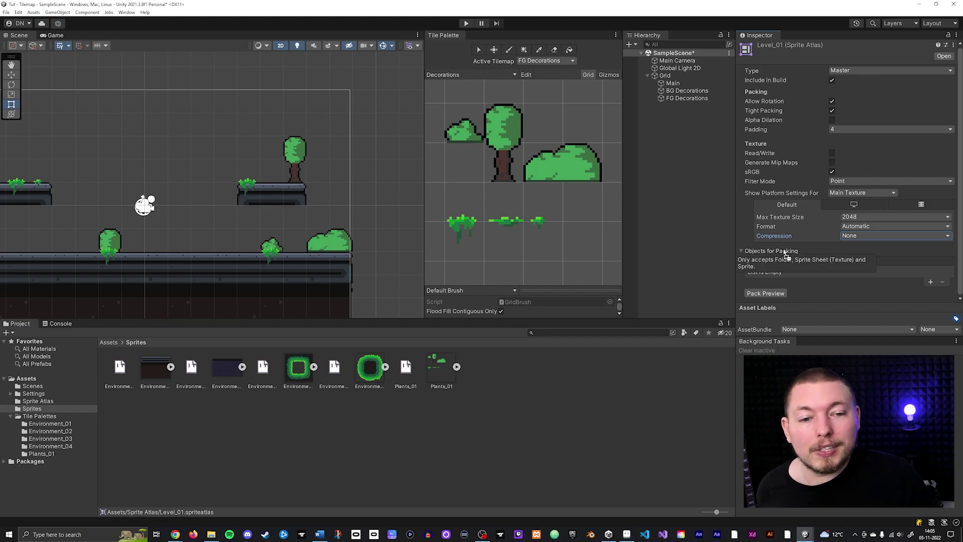
left_click_drag(773, 258, 773, 251)
left_click_drag(225, 369, 775, 273)
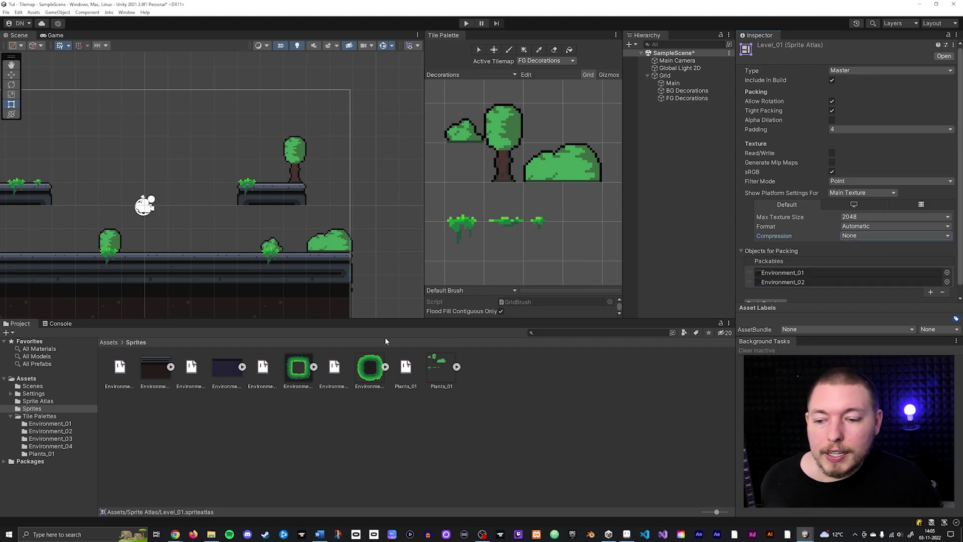
left_click_drag(303, 369, 751, 258)
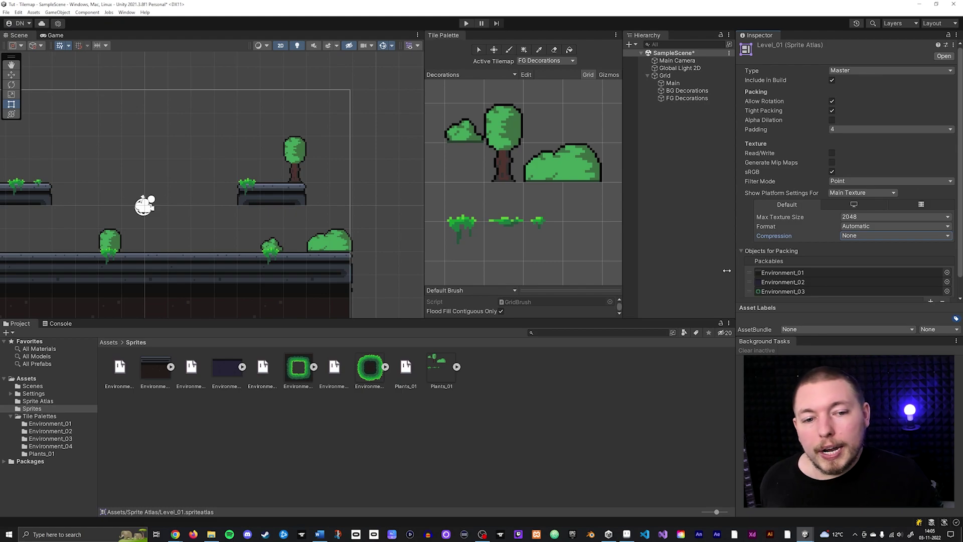
left_click_drag(370, 368, 760, 259)
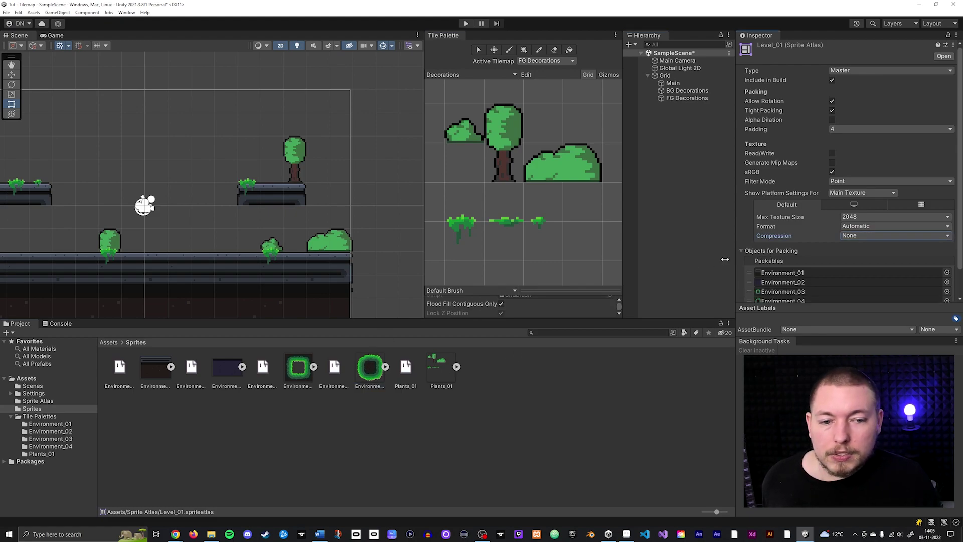
left_click_drag(449, 369, 761, 251)
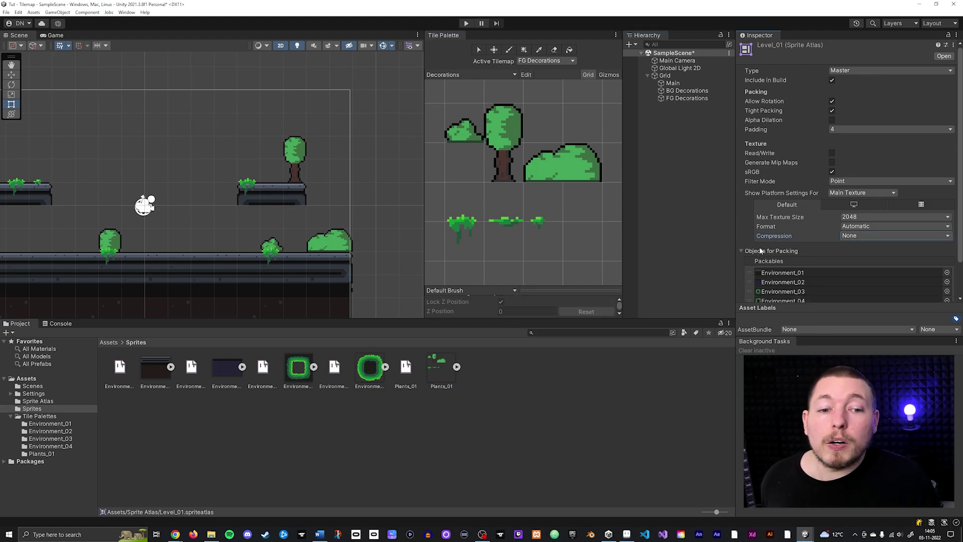
Add the whole Sprites folder to the Level_01 atlas's packables as an alternative, and remove that entry again.
left_click(105, 342)
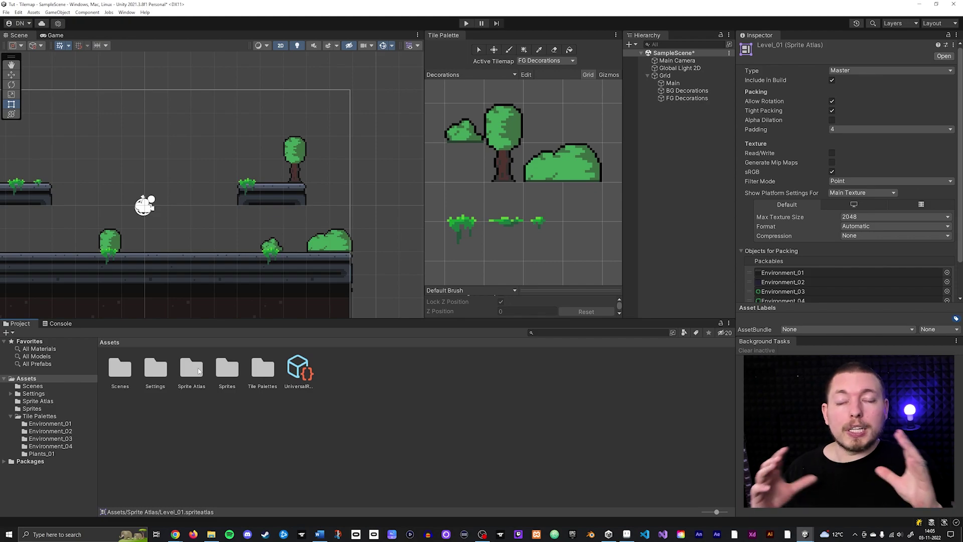
left_click_drag(218, 371, 787, 265)
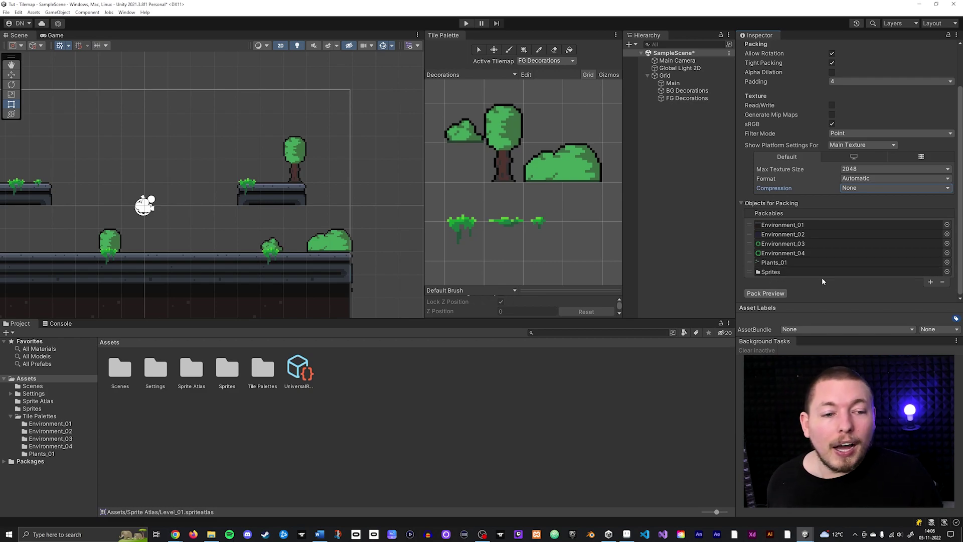
left_click(789, 274)
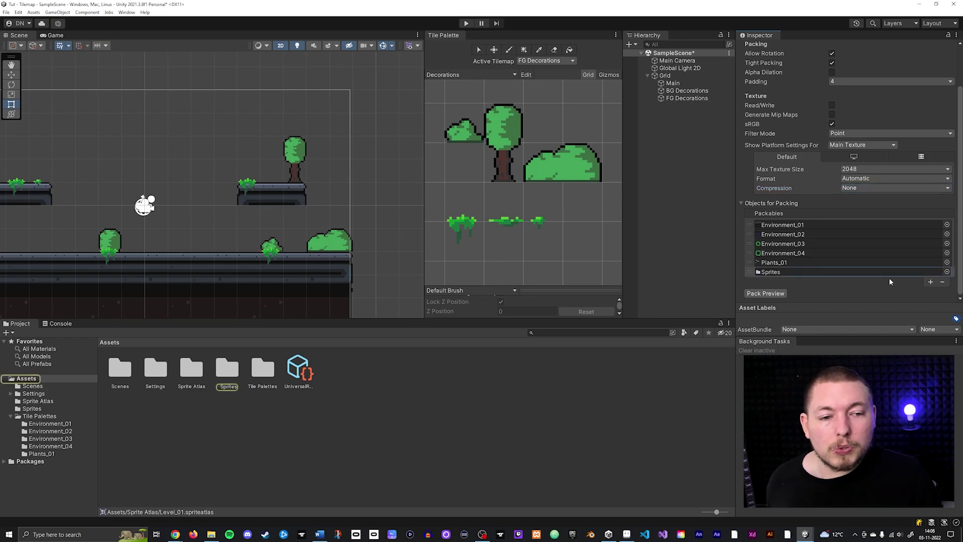
left_click(942, 282)
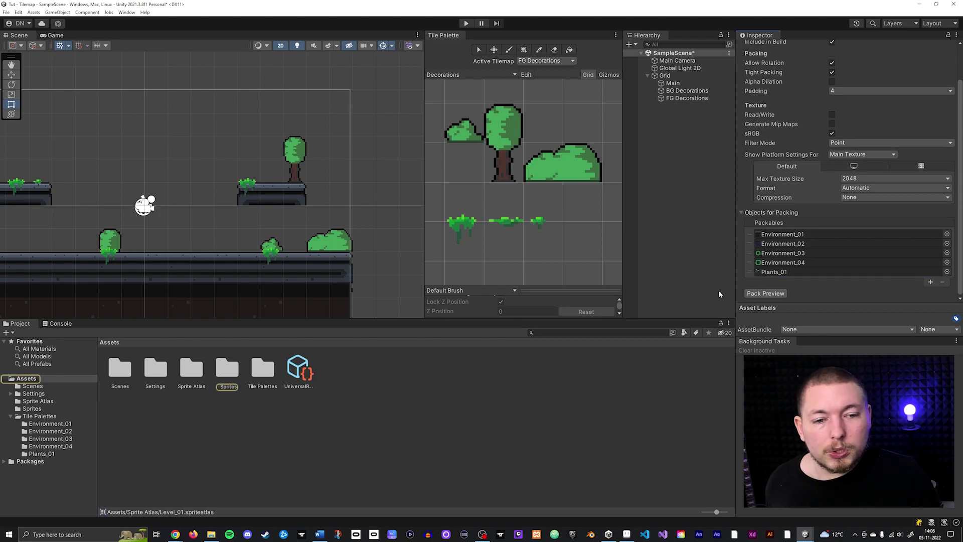
Pack a preview of the Level_01 atlas and enlarge the preview area to inspect the packed sprites.
left_click(775, 293)
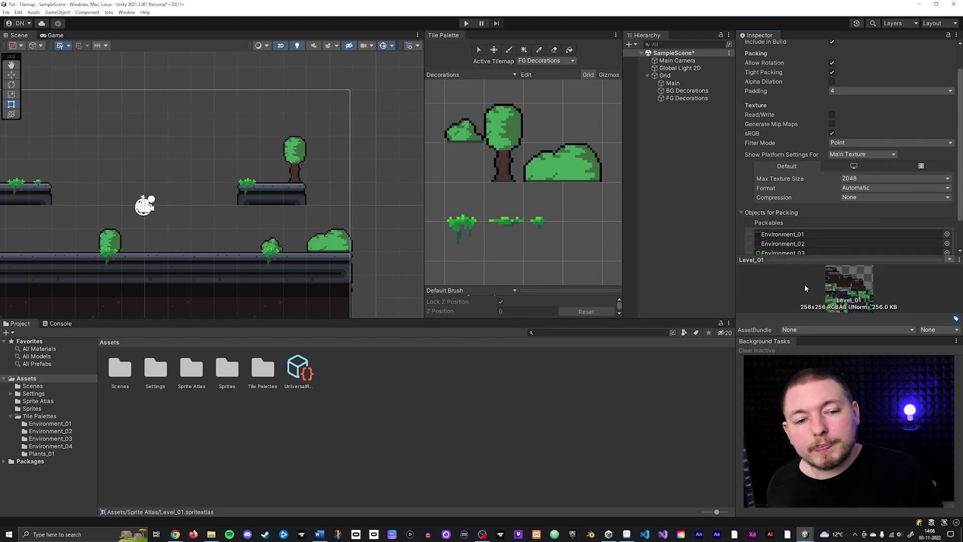
left_click_drag(841, 262, 829, 93)
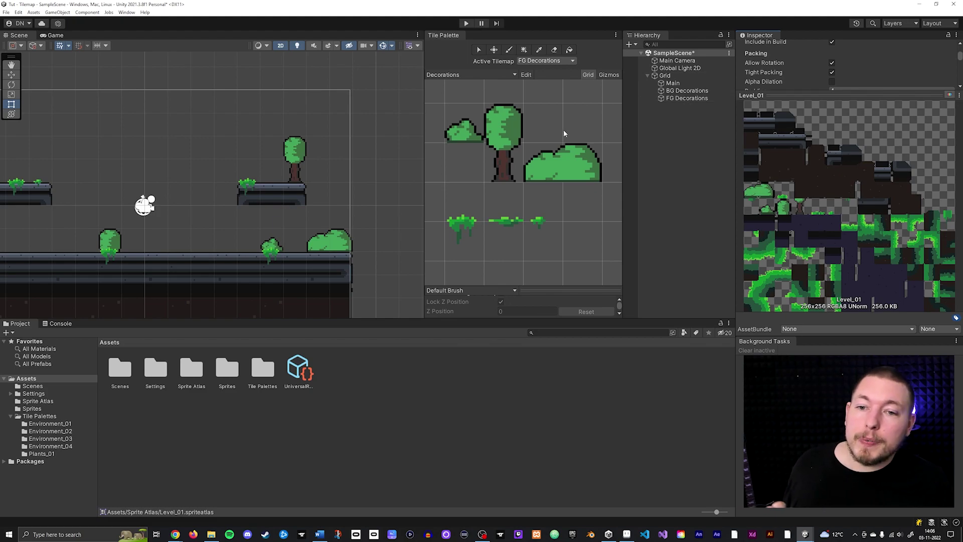
Pick the whole tree from the Decorations palette and paint it on the right end of the left floating platform.
left_click_drag(502, 128, 505, 167)
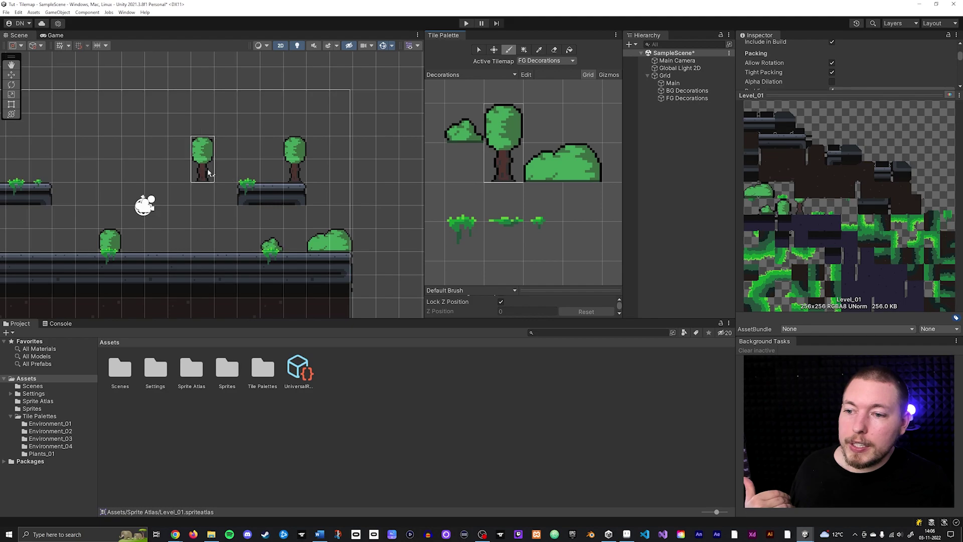
left_click(48, 179)
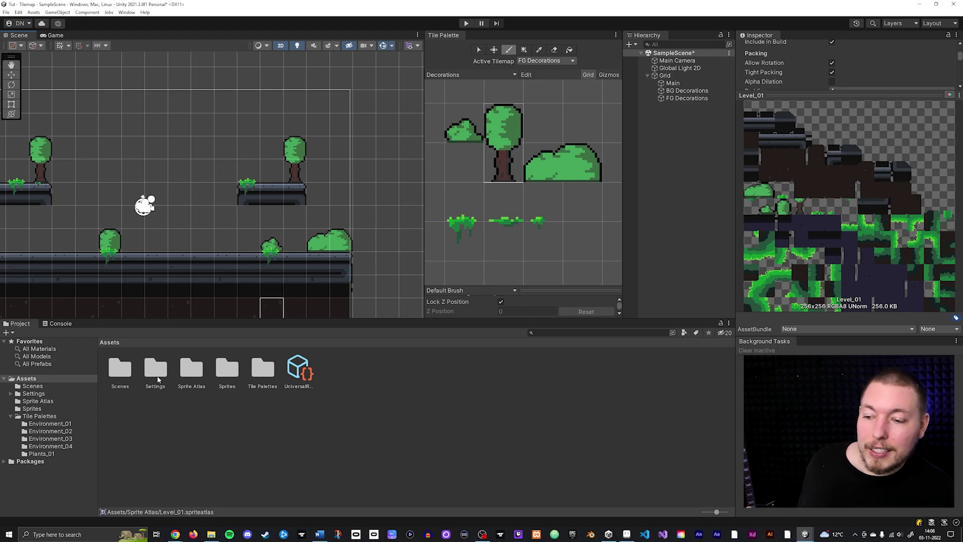
Open the Sprites folder and display the import settings of the Plants_01 texture.
double_click(227, 369)
left_click(435, 371)
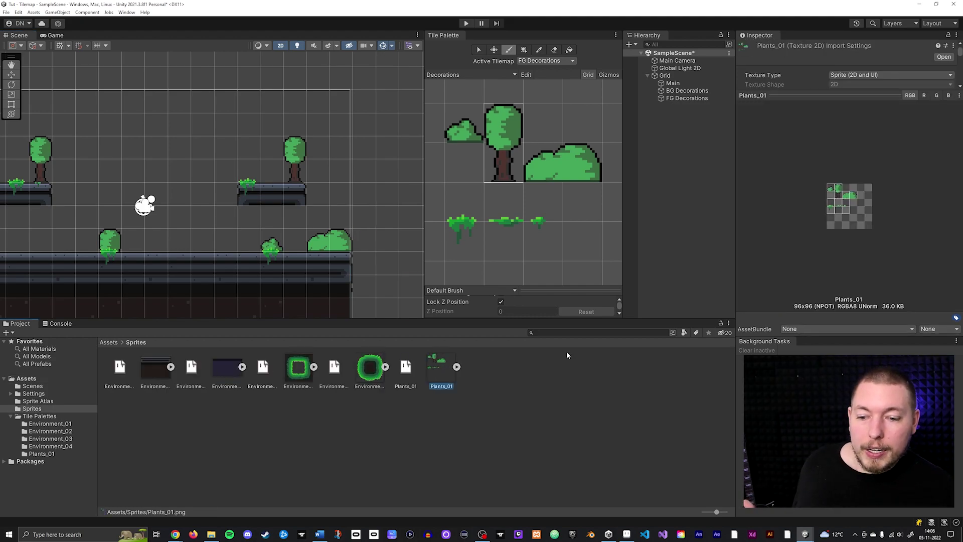